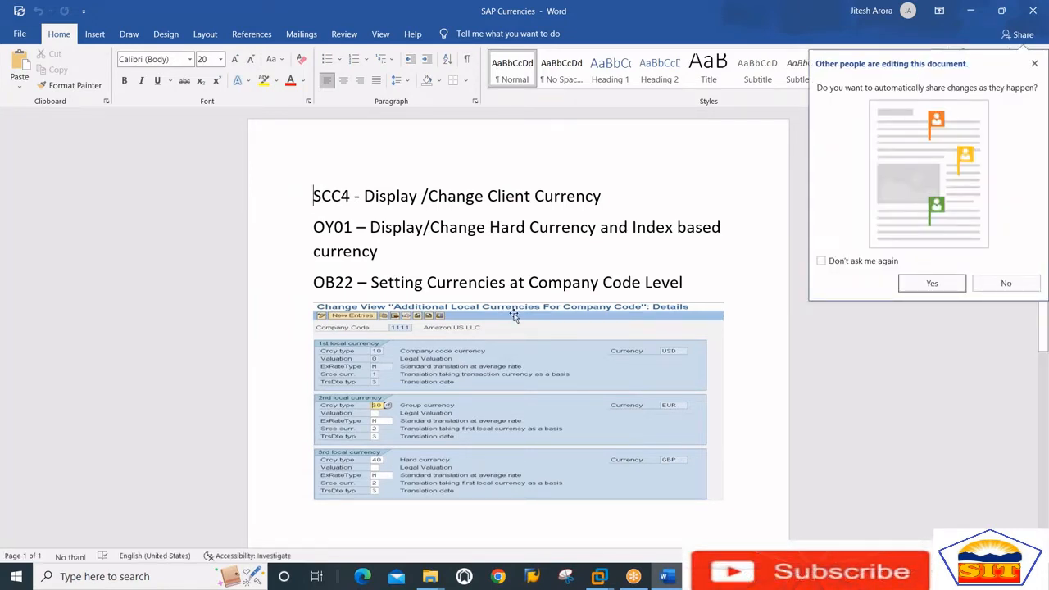
Decline automatic sharing of changes and append "-Group Currency- Controlling Area (Costing)" to the SCC4 line in the notes
click(1006, 282)
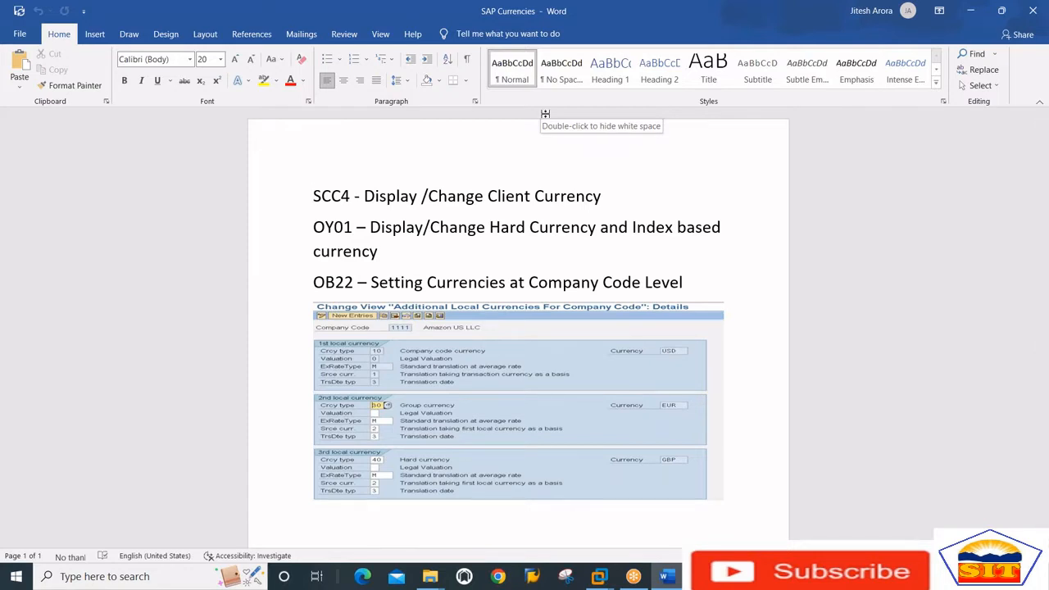
click(644, 187)
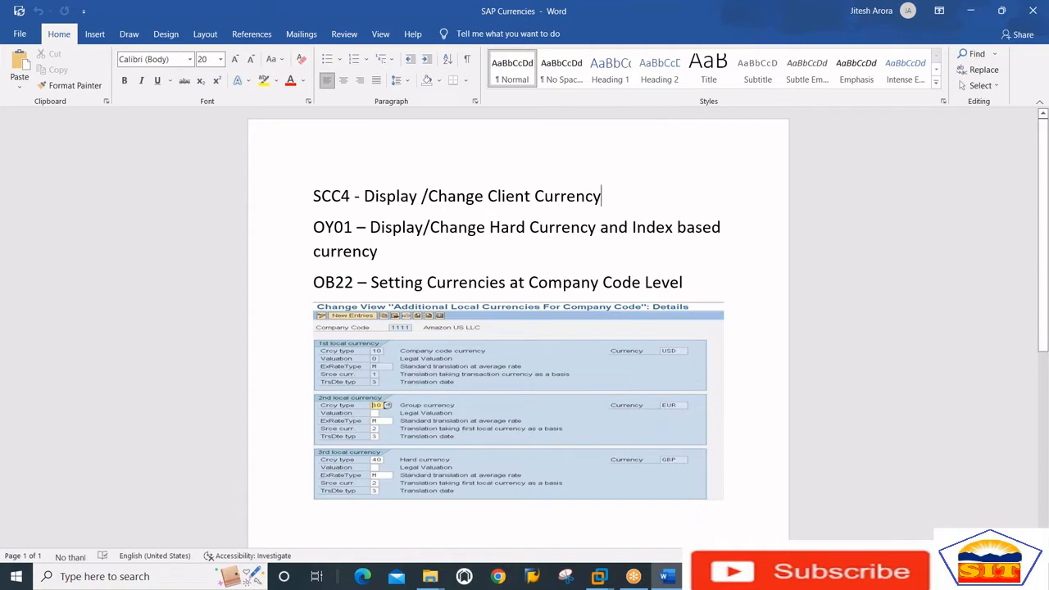
text(-Group )
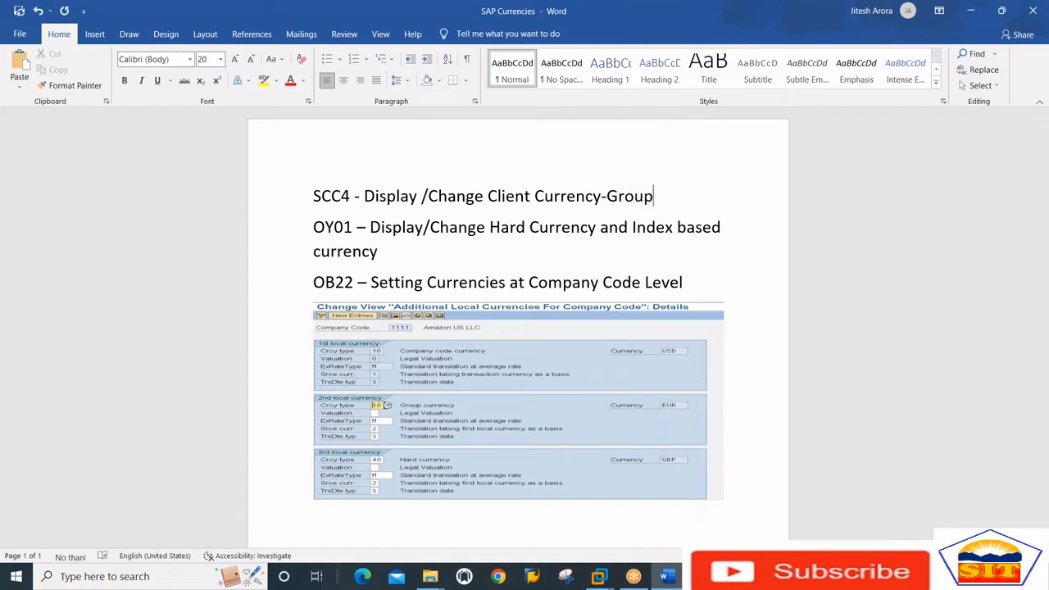
text(Currency)
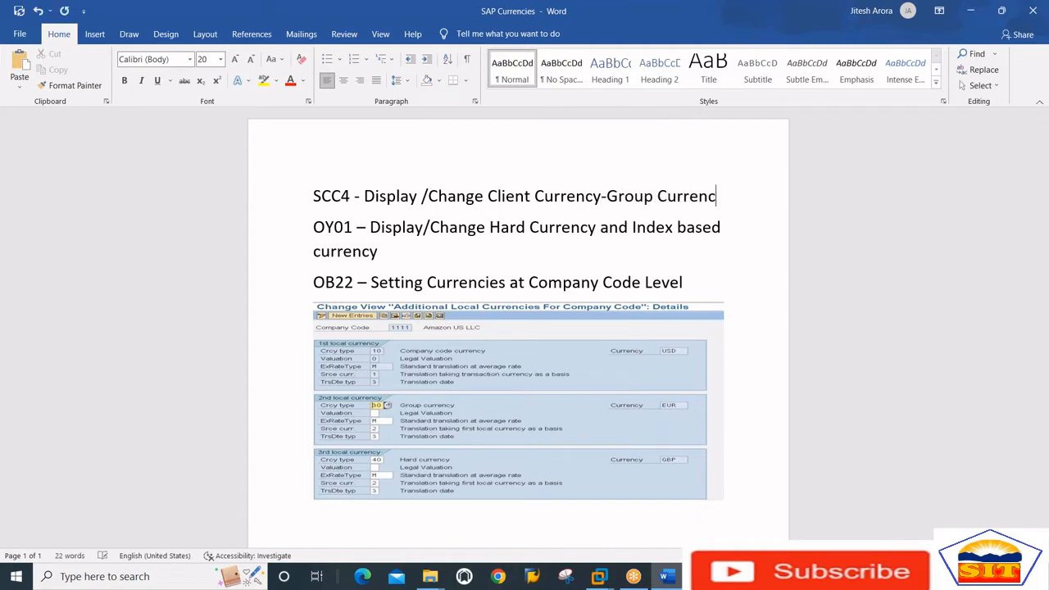
text(- )
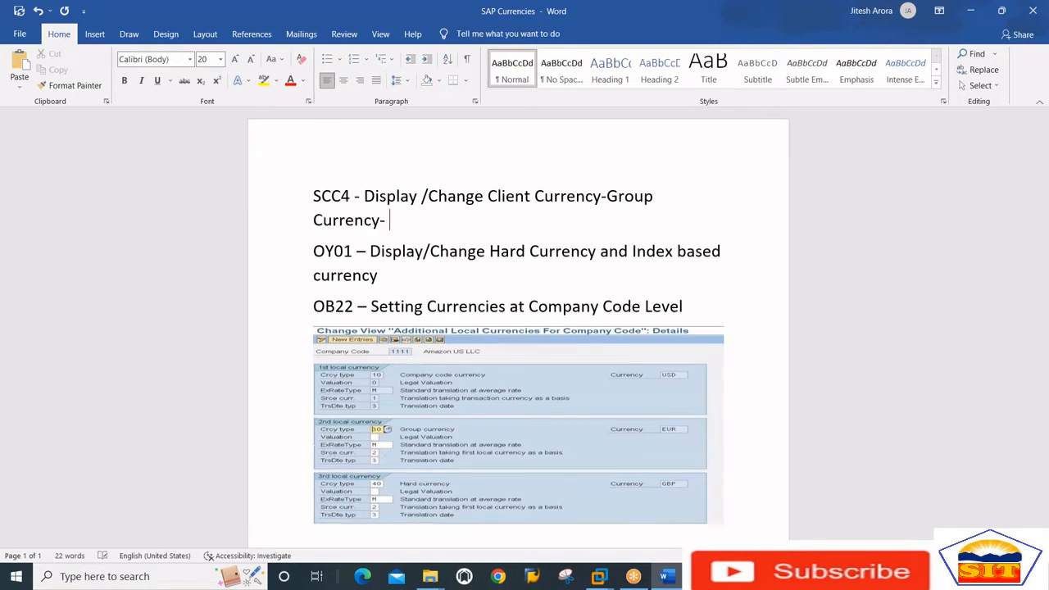
text(Controlling Area)
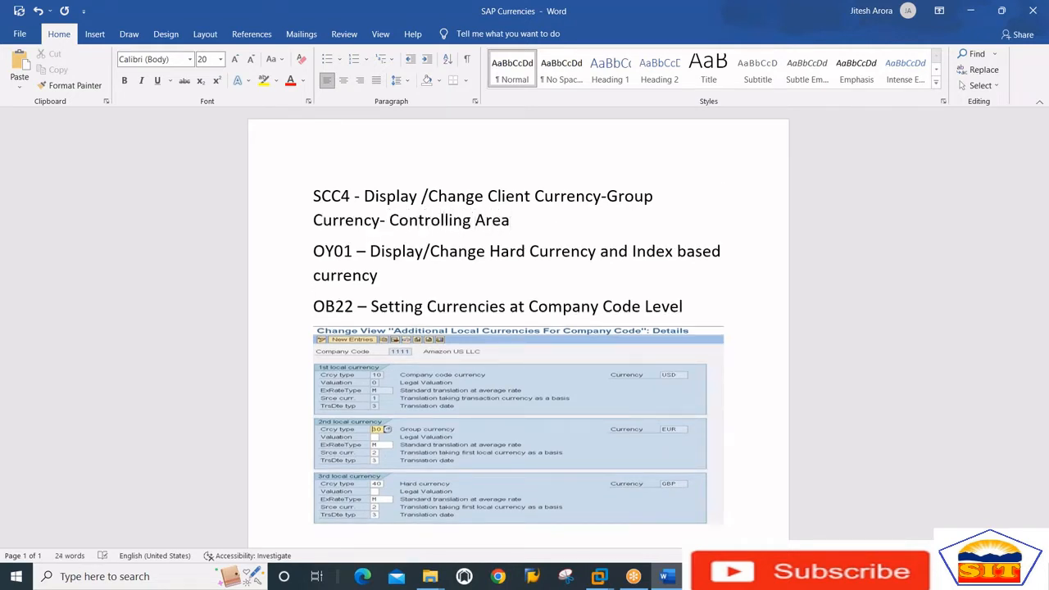
text( (Costing))
Switch to SAP and open the client overview with transaction SCC4
key(alt+Tab)
key(alt+Tab)
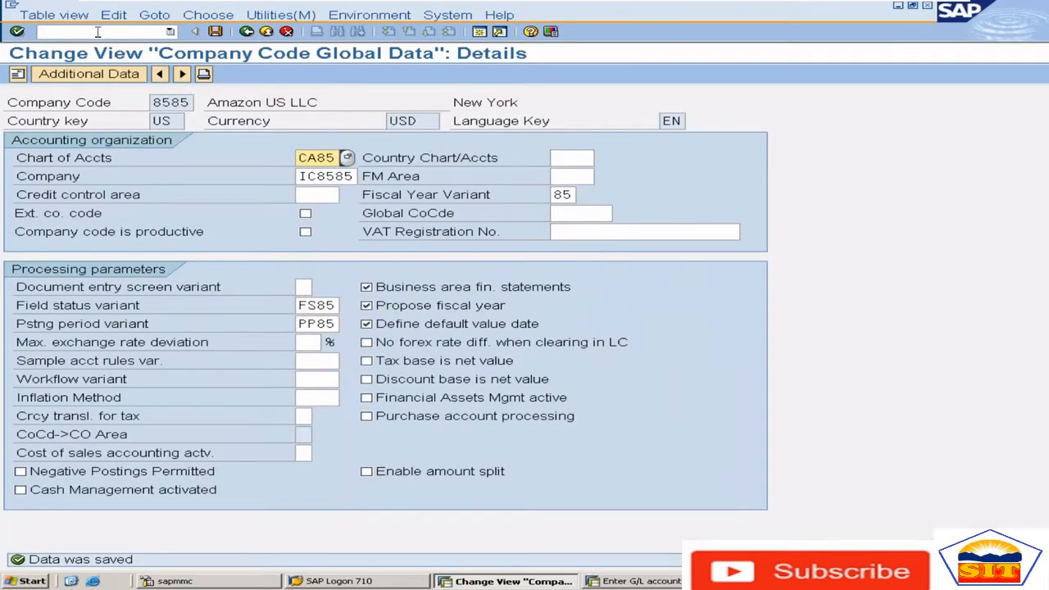
click(98, 31)
text(/nsco)
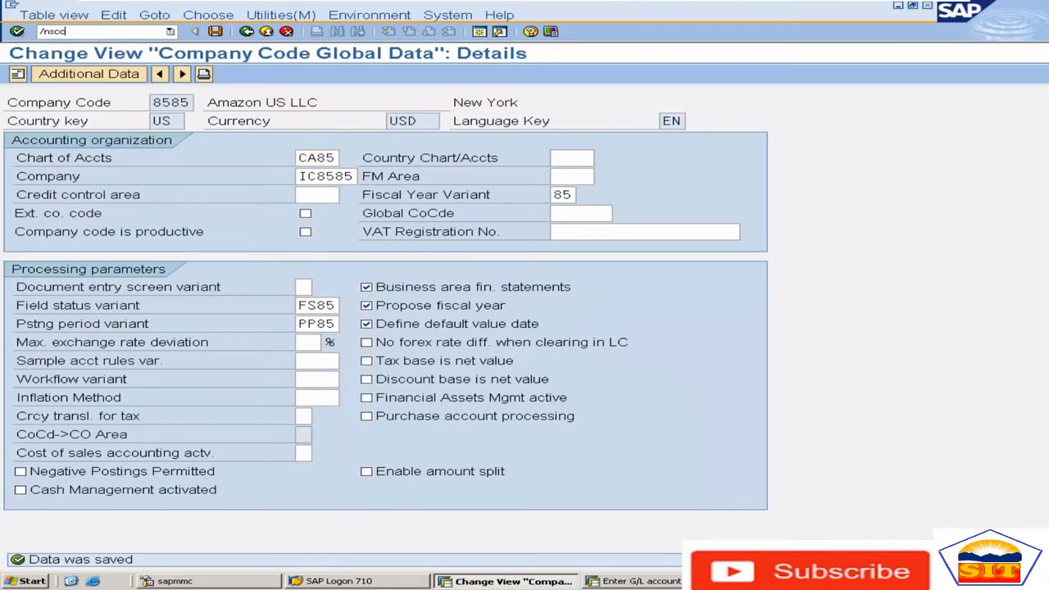
text(4)
key(Return)
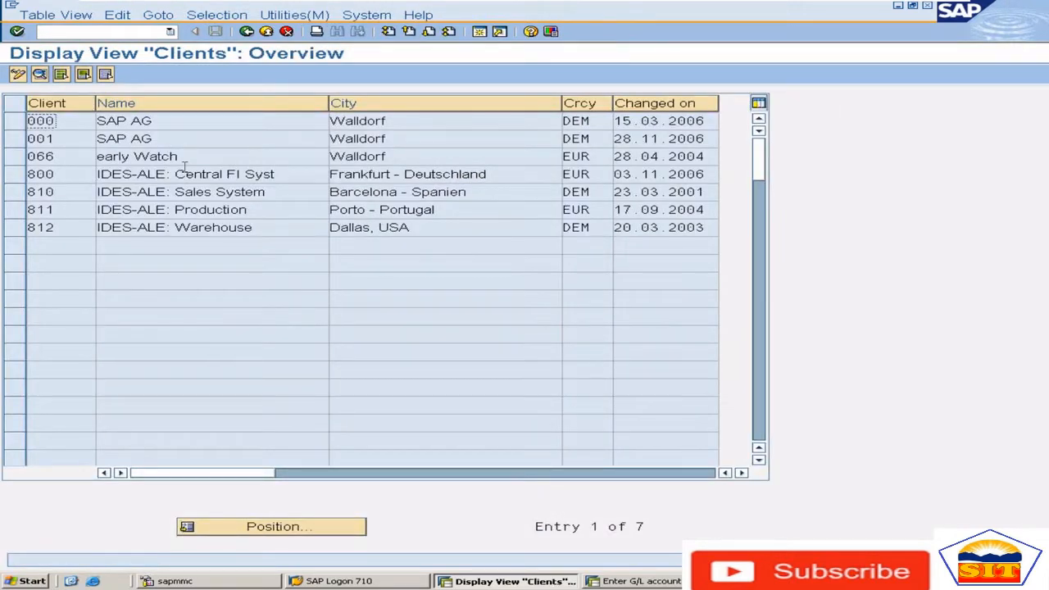
Compare client 800 in the list with the client number on the ecc system's logon screen, and return to the client overview
click(65, 173)
click(359, 582)
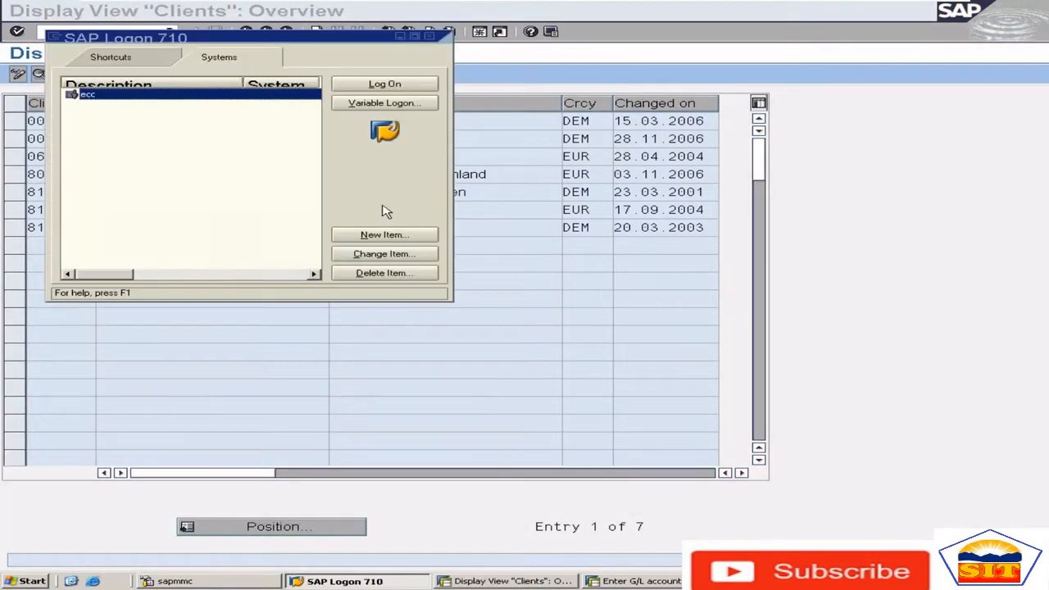
click(398, 87)
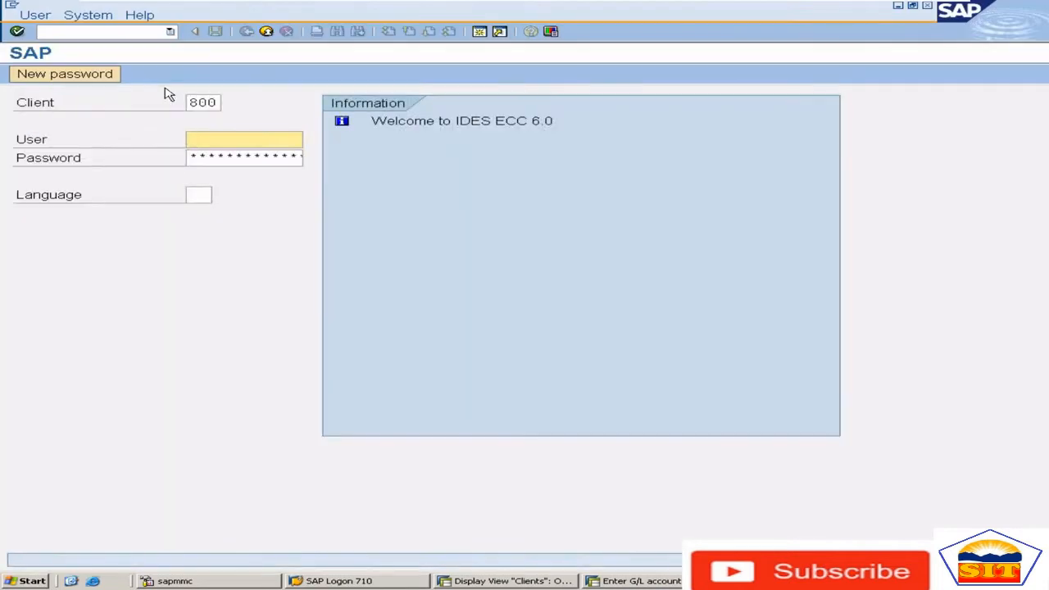
double_click(195, 104)
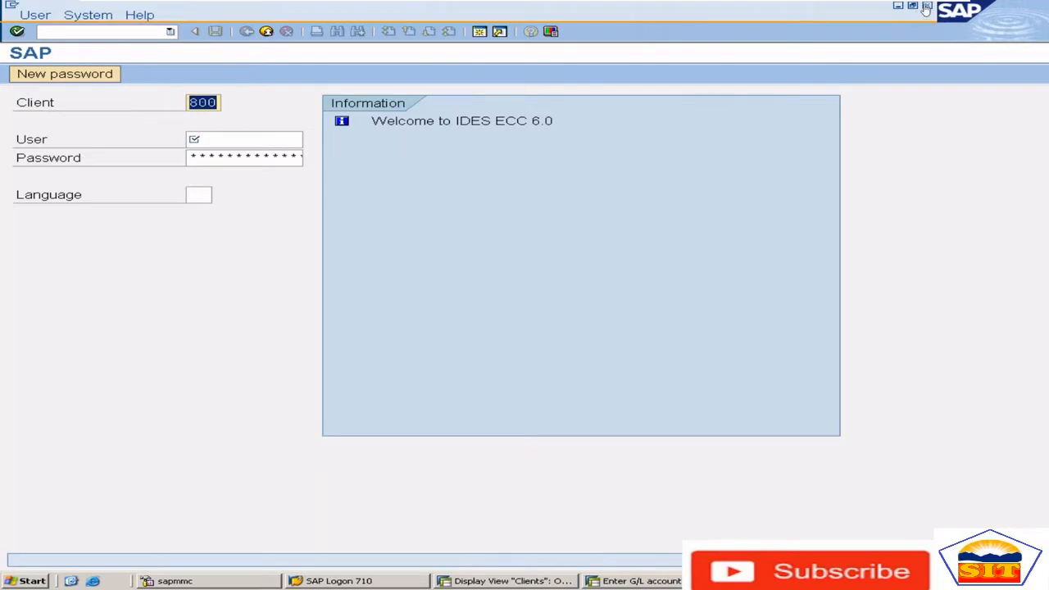
click(636, 578)
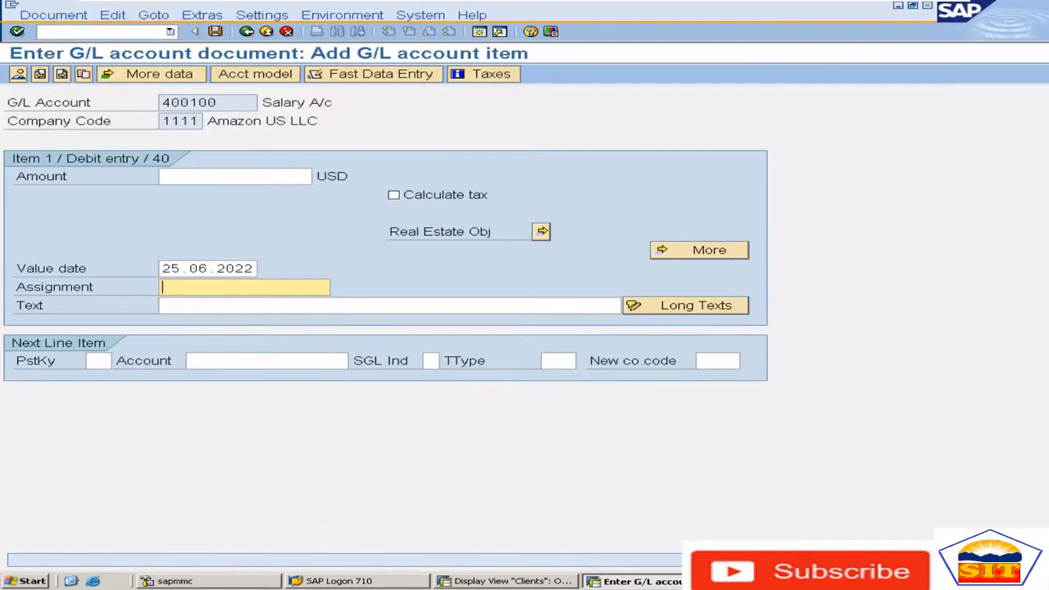
click(492, 581)
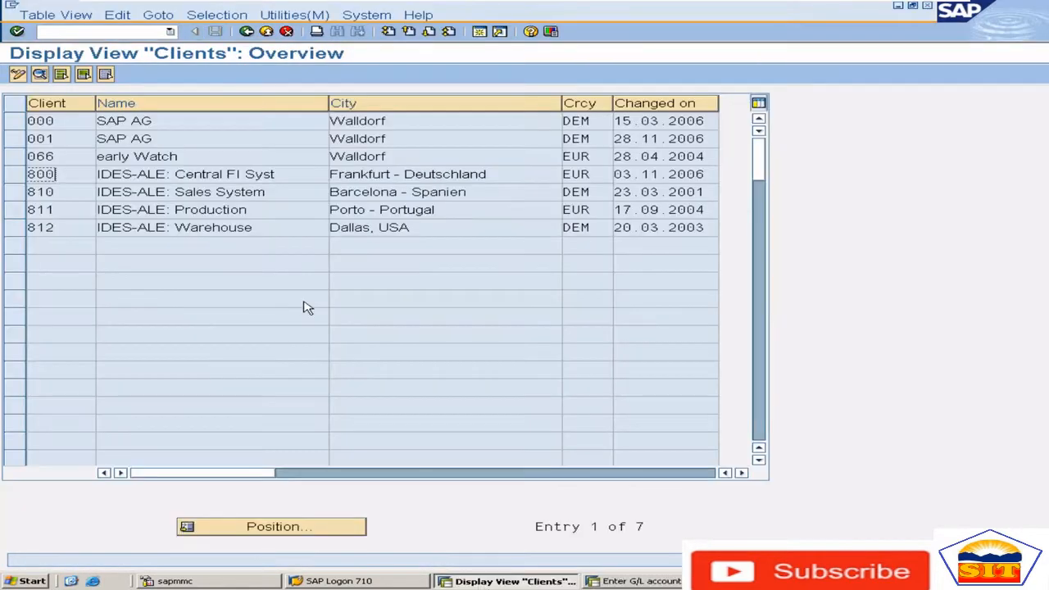
Examine the details of client 800, switch the client view to change mode and reopen that client's details
click(505, 175)
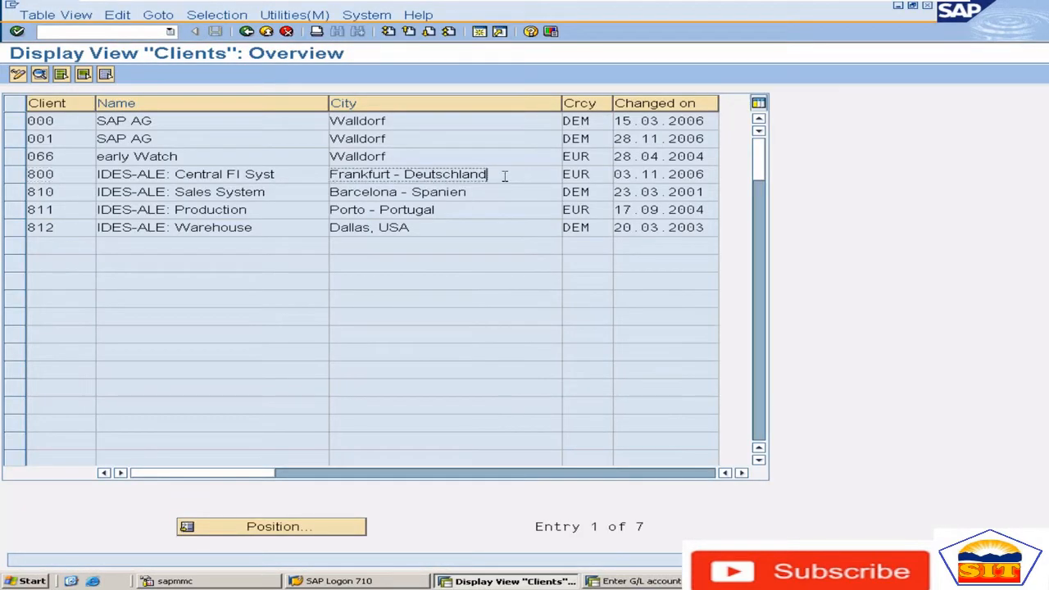
double_click(505, 176)
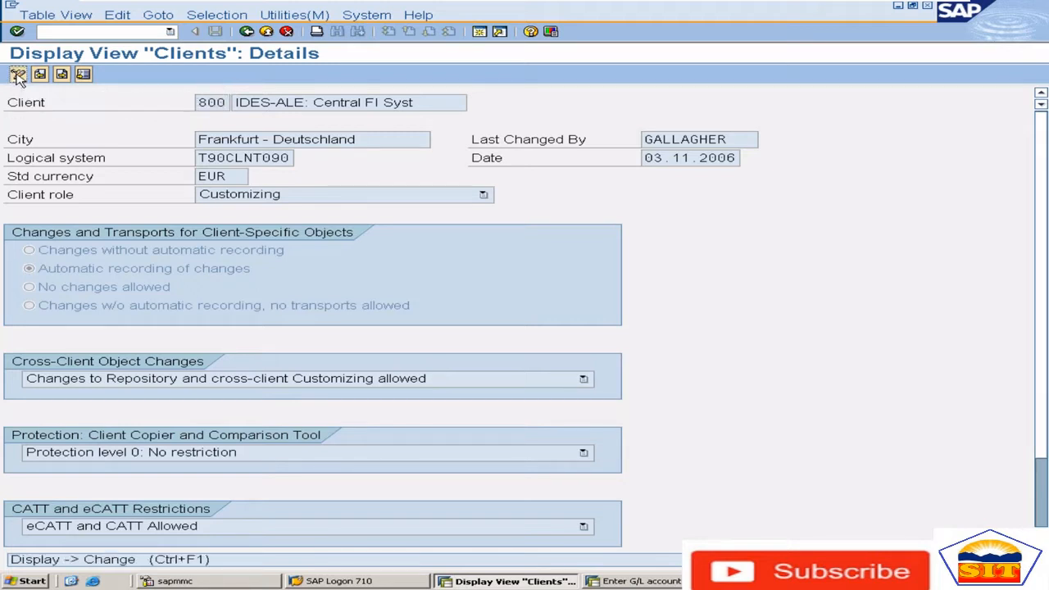
click(18, 75)
key(Return)
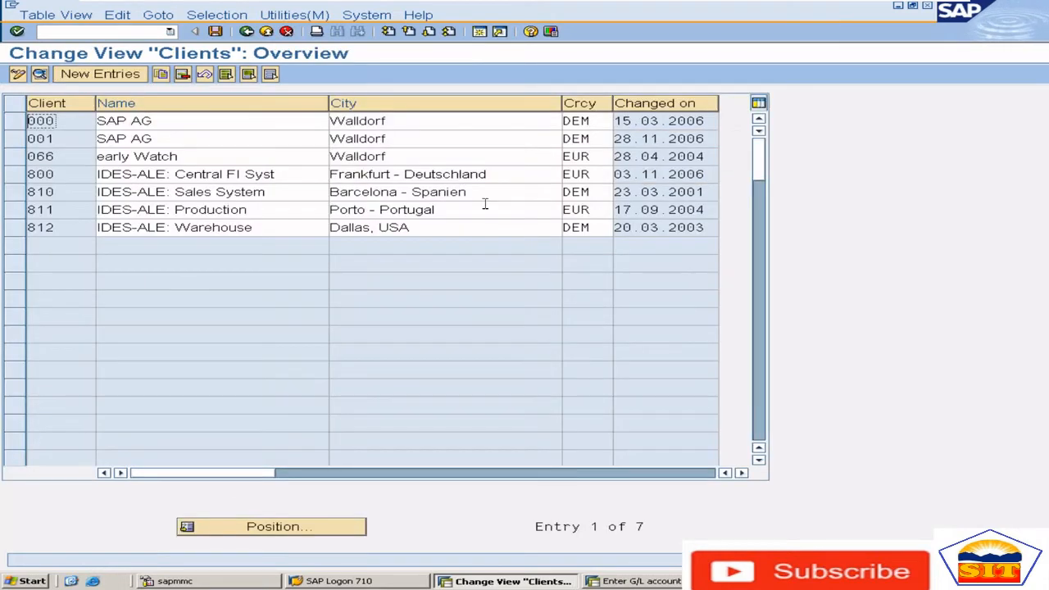
double_click(502, 177)
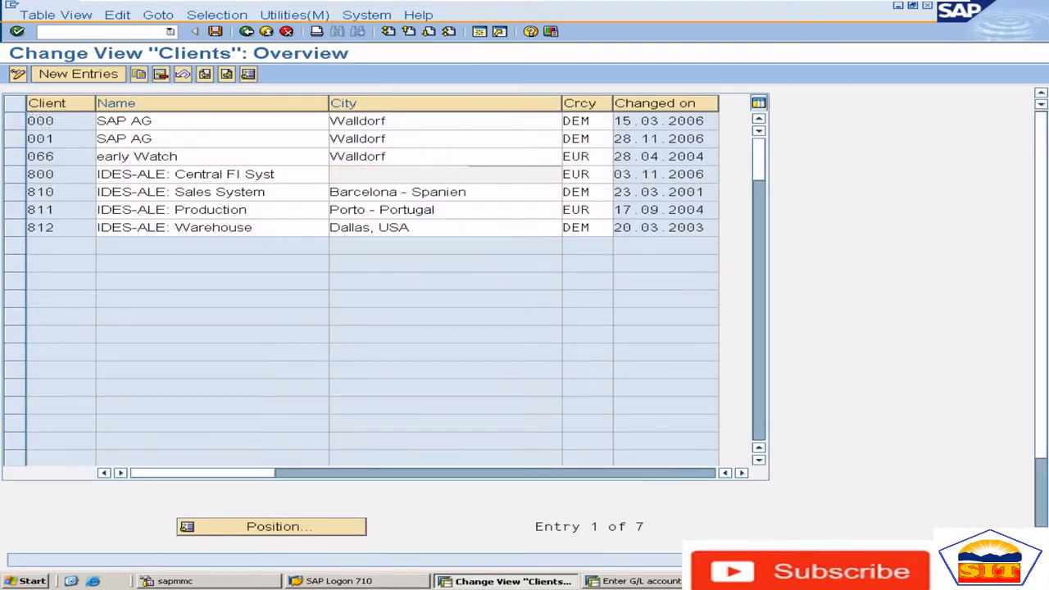
Set the standard currency of client 800 to GBP and dismiss the information message
click(236, 176)
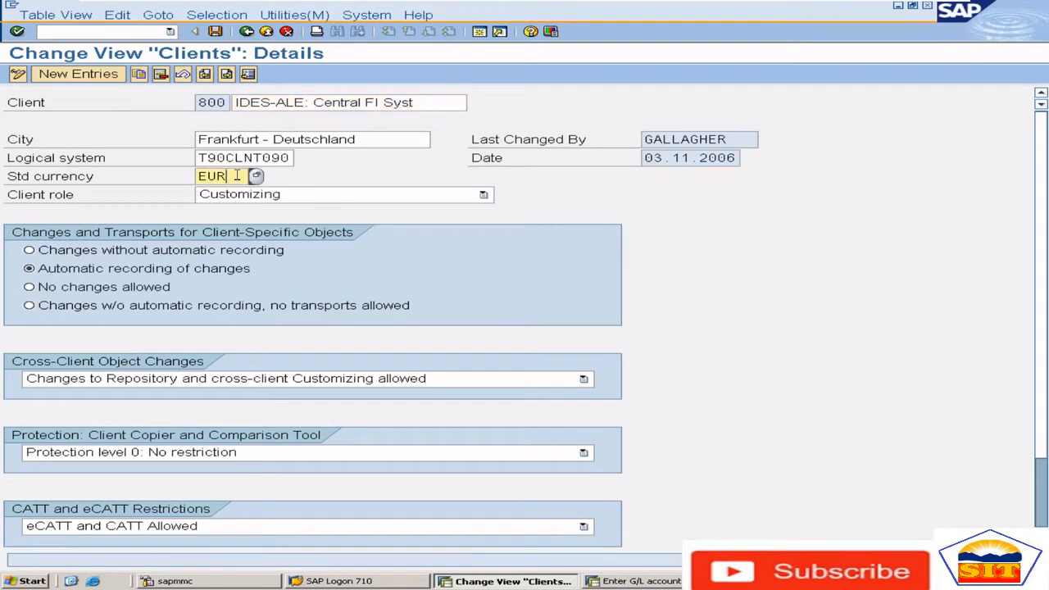
key(BackSpace)
key(BackSpace)
key(BackSpace)
text(GBP)
key(Return)
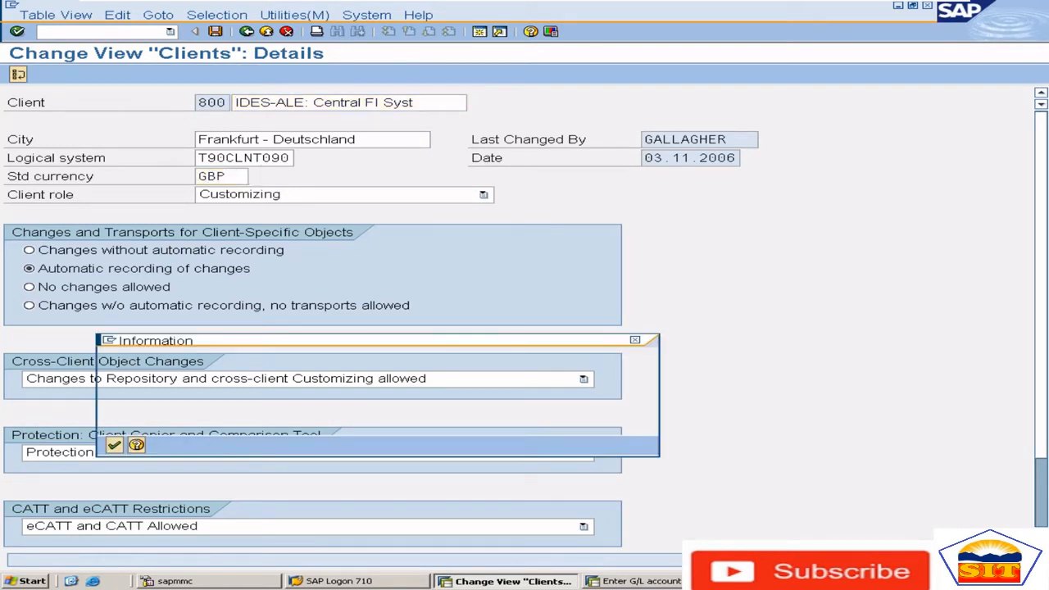
click(635, 339)
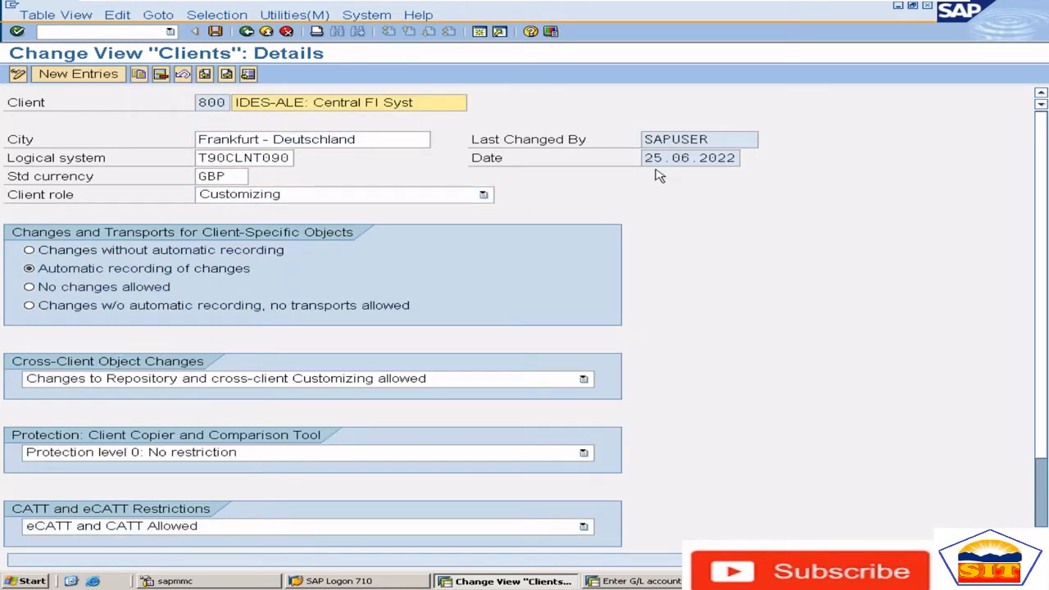
Check the client's last change date and leave the client maintenance without saving the changes
drag(648, 159, 773, 166)
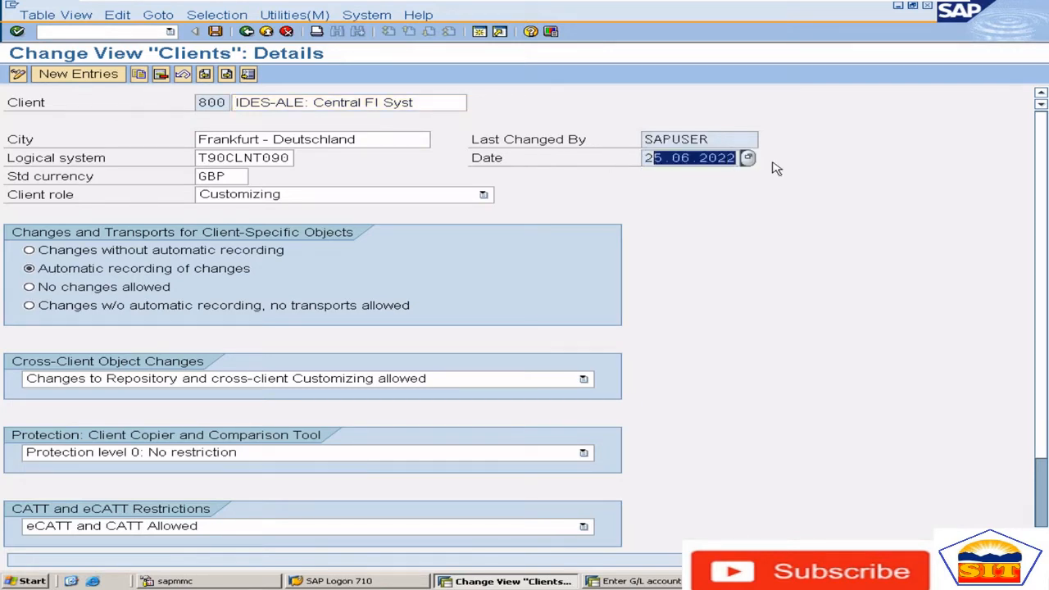
click(246, 33)
click(246, 32)
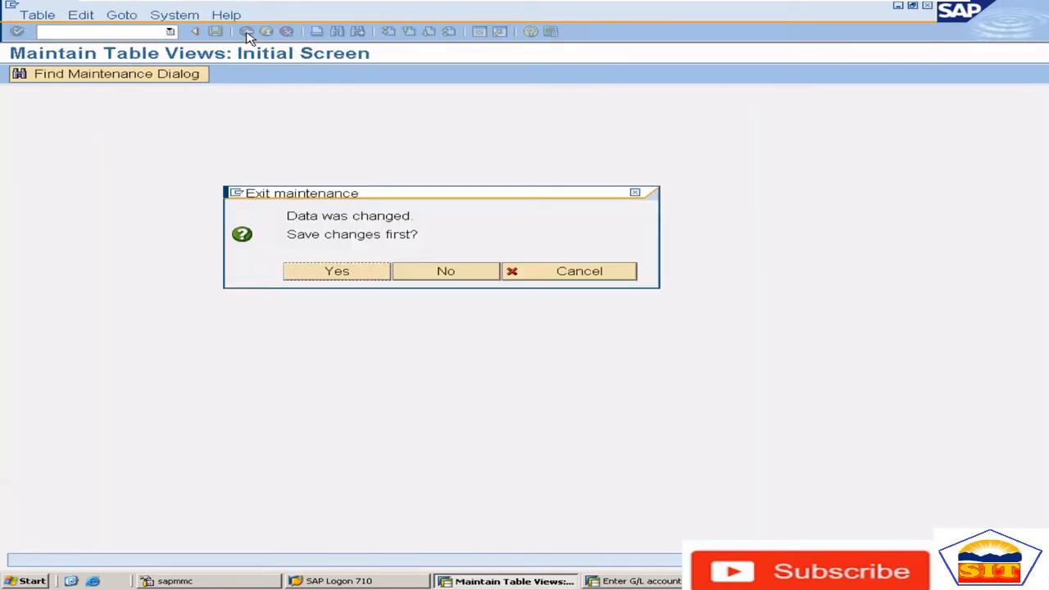
click(448, 279)
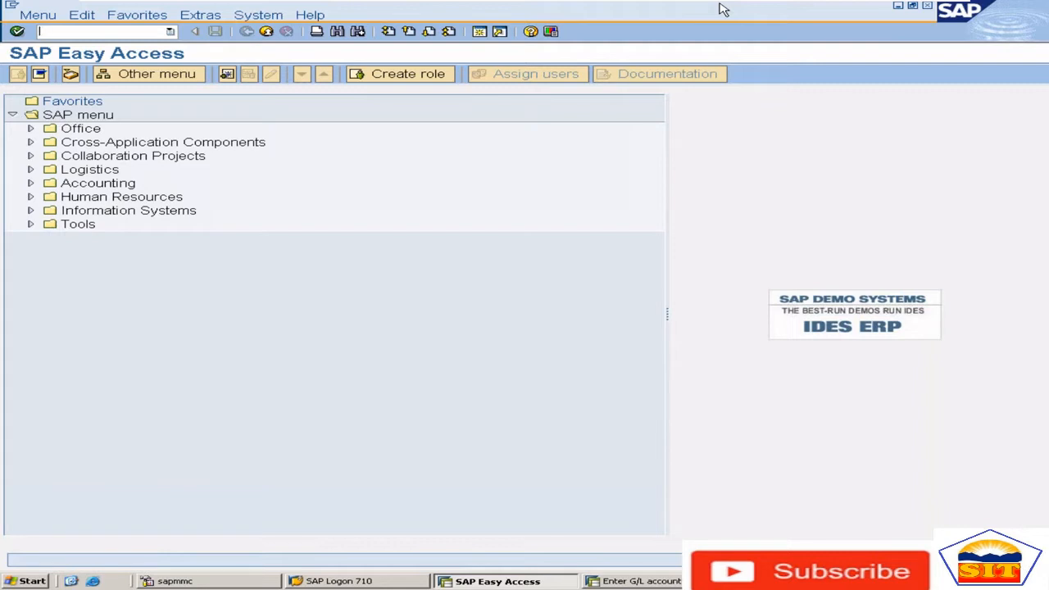
Consult the SAP Currencies notes in Word, switch back to SAP and open the country global parameters with transaction OY01
mouse_move(838, 4)
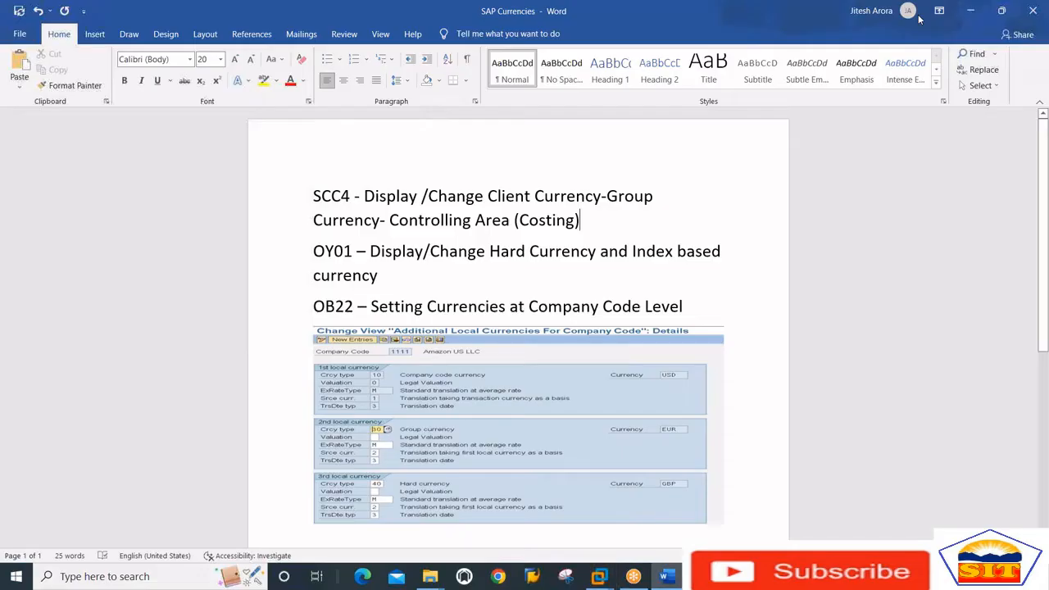
click(919, 11)
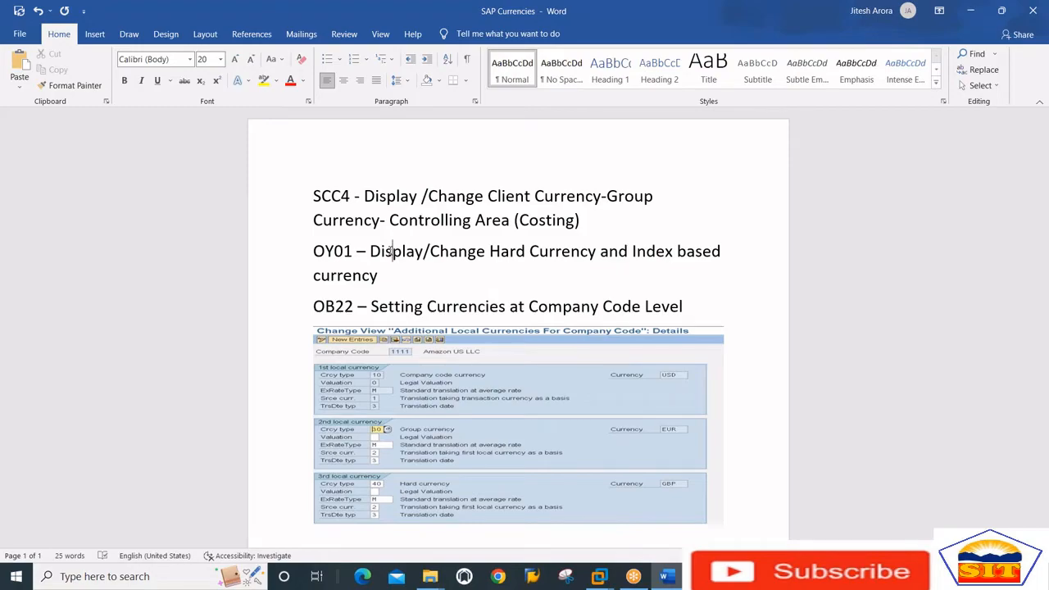
key(alt+Tab)
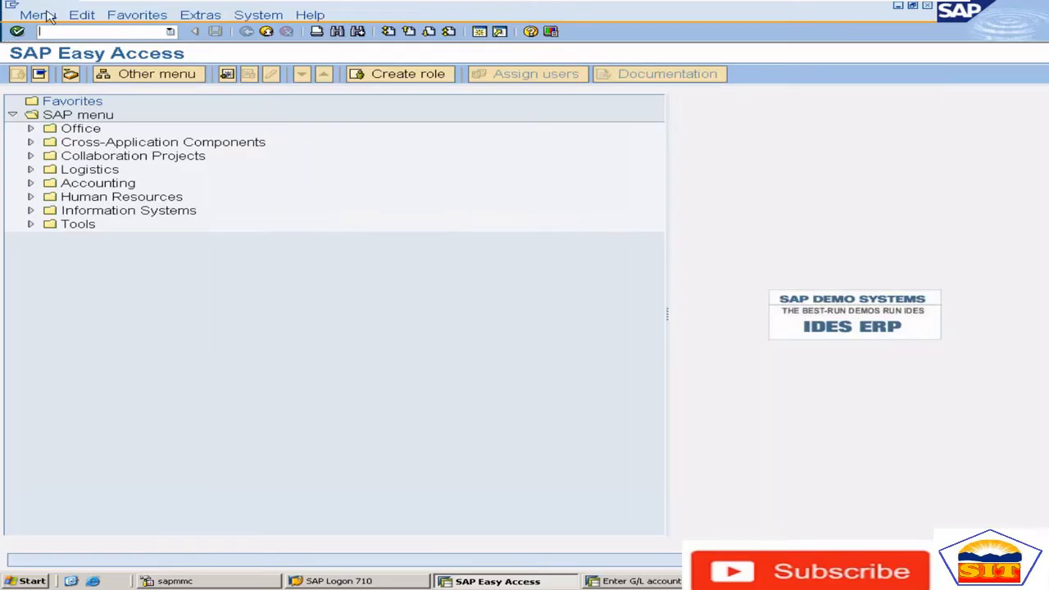
text(dy01)
key(Return)
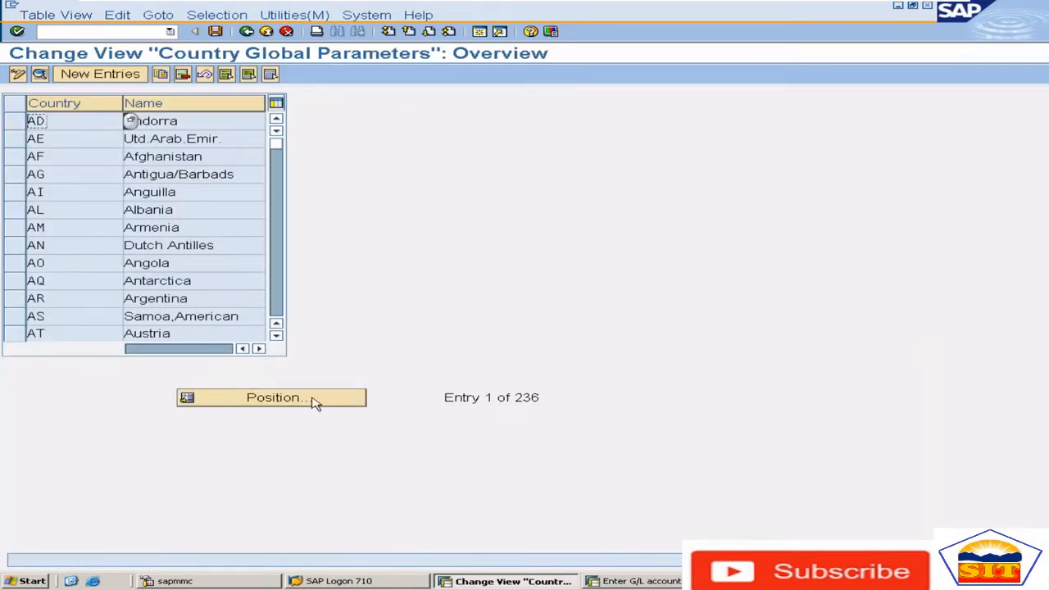
Position the country list at US and open the details of the United States entry
click(318, 401)
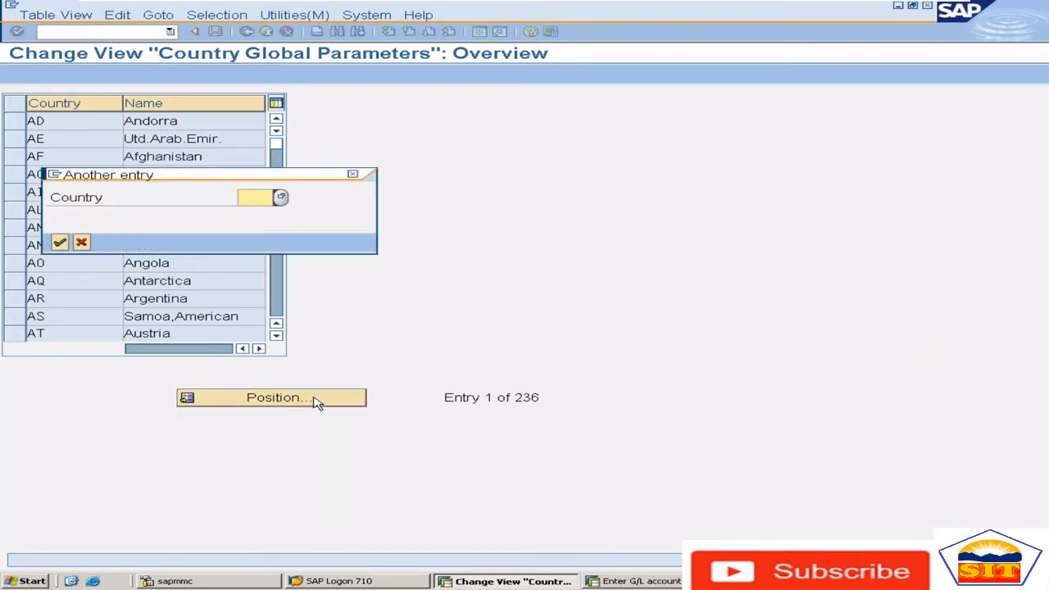
text(us)
key(Return)
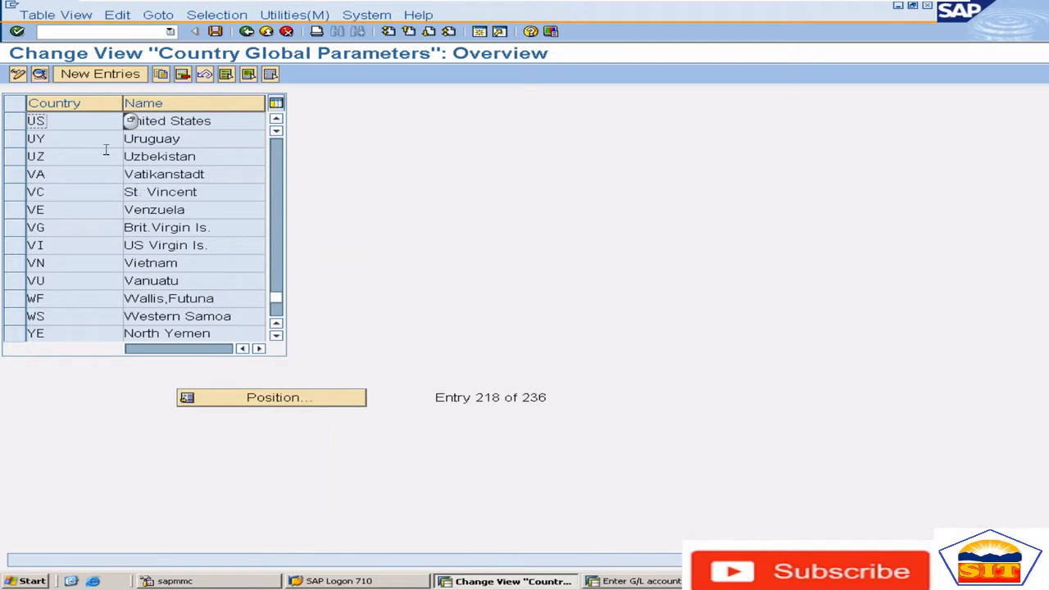
double_click(89, 123)
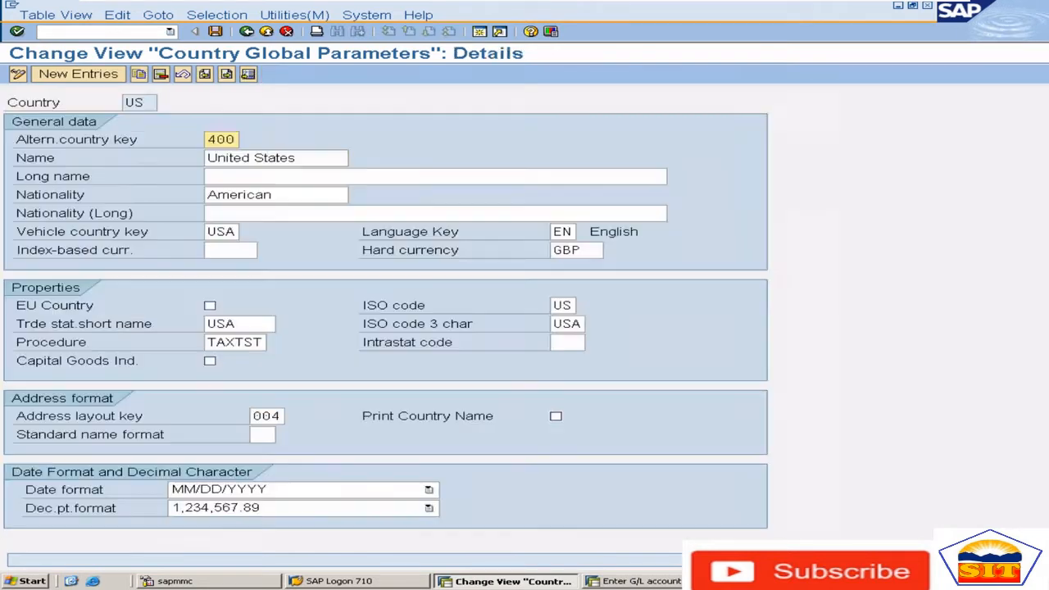
Set the United States index-based currency to CAD and save the change under customizing request ECCK900006
click(594, 252)
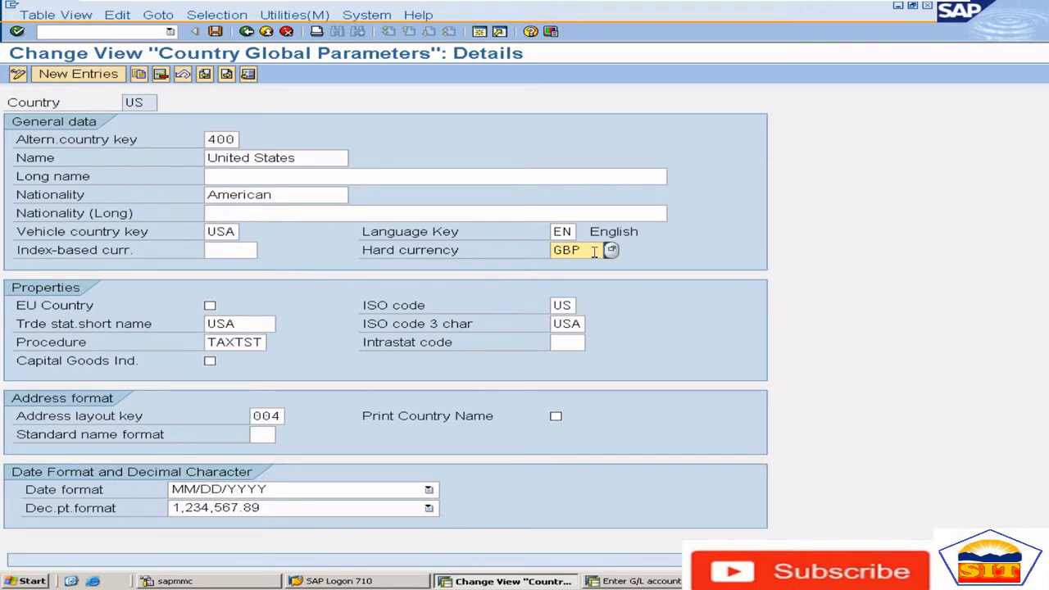
click(234, 251)
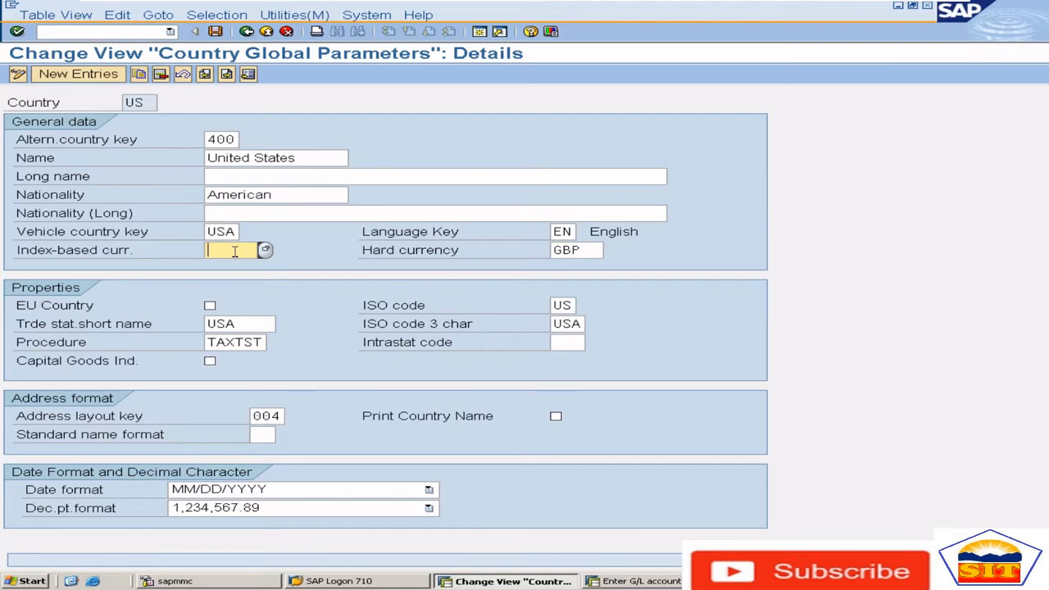
text(CAD)
key(Return)
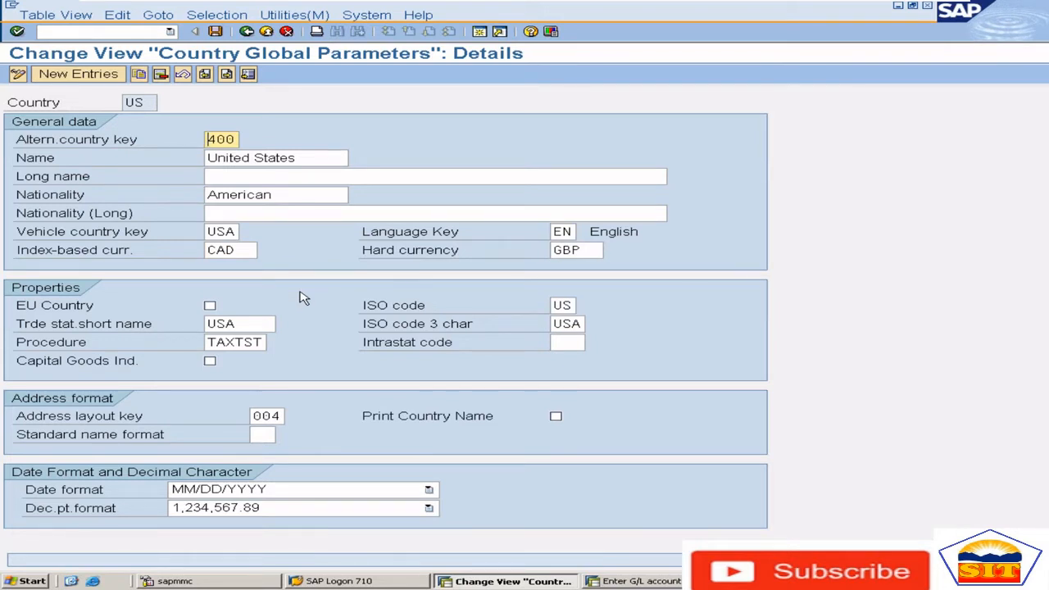
key(ctrl+s)
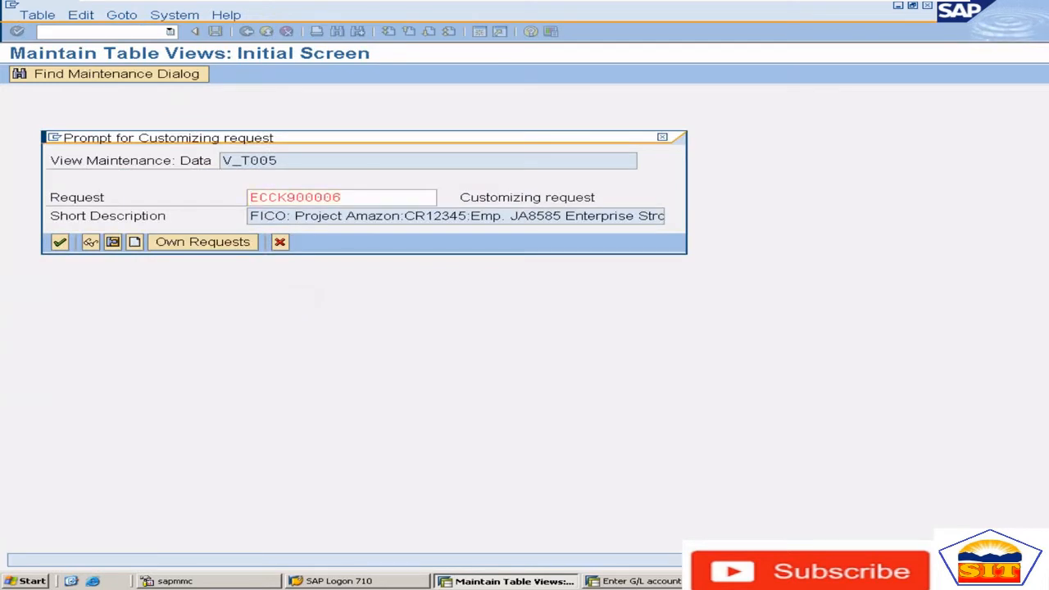
key(Return)
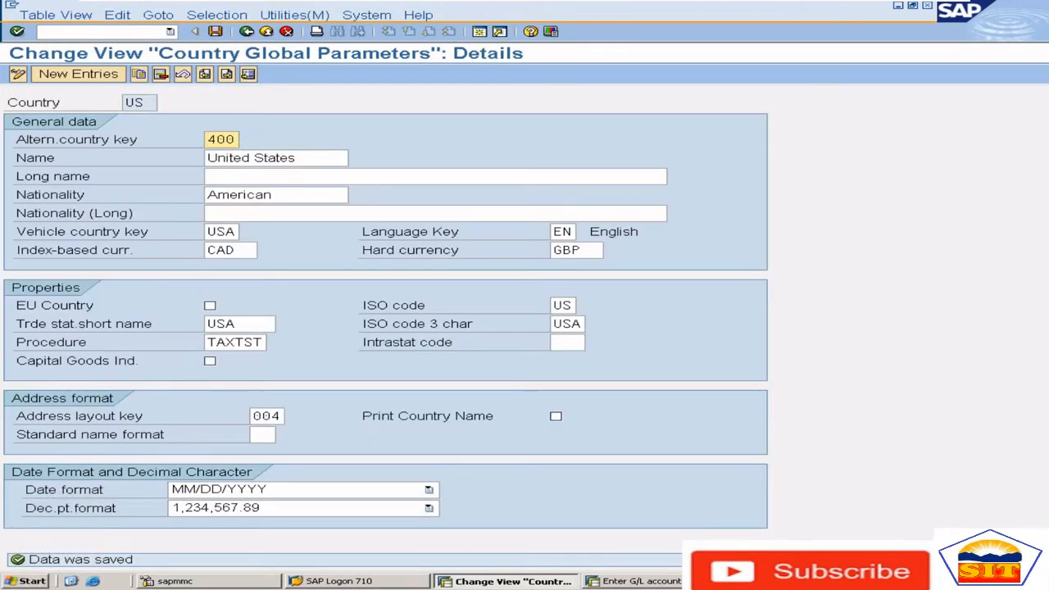
Review the hard currency and index-based currency fields of the United States entry
click(591, 250)
drag(591, 250, 546, 253)
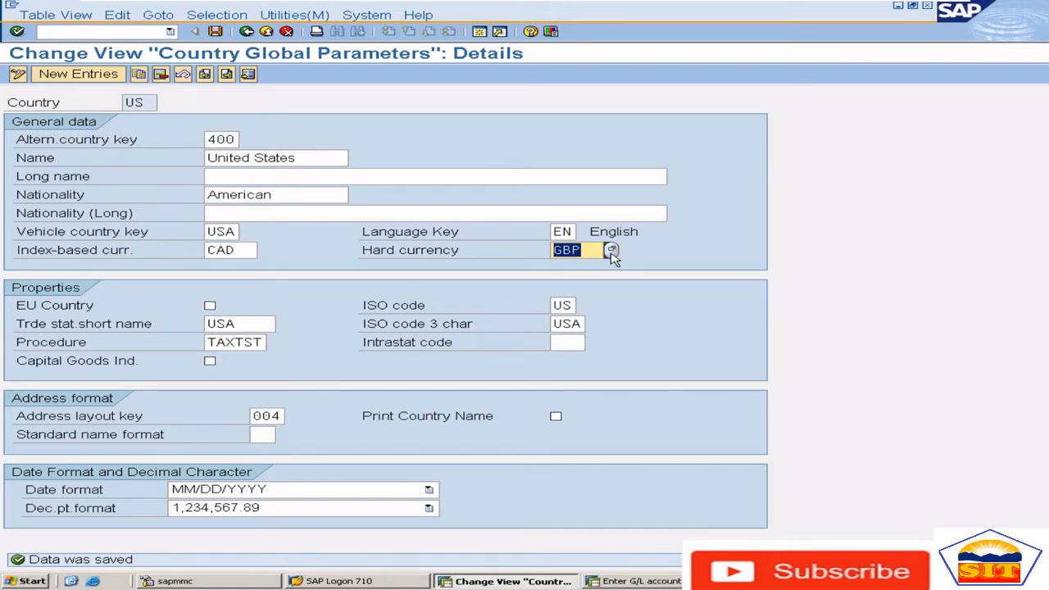
drag(596, 250, 563, 250)
drag(246, 250, 205, 251)
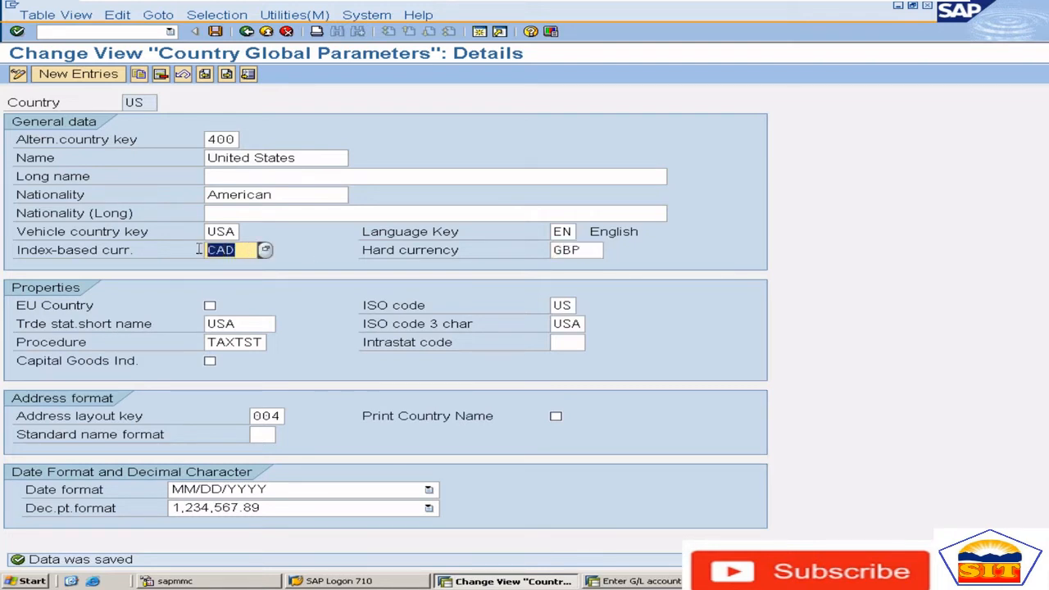
Browse the possible currency keys for the hard currency and close the list without choosing one
click(581, 251)
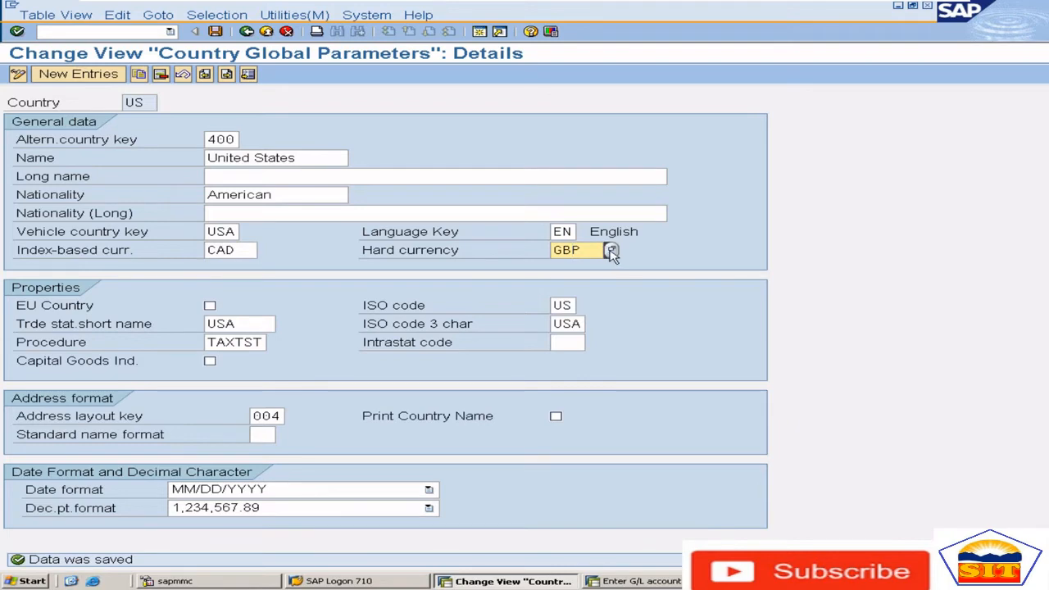
click(612, 251)
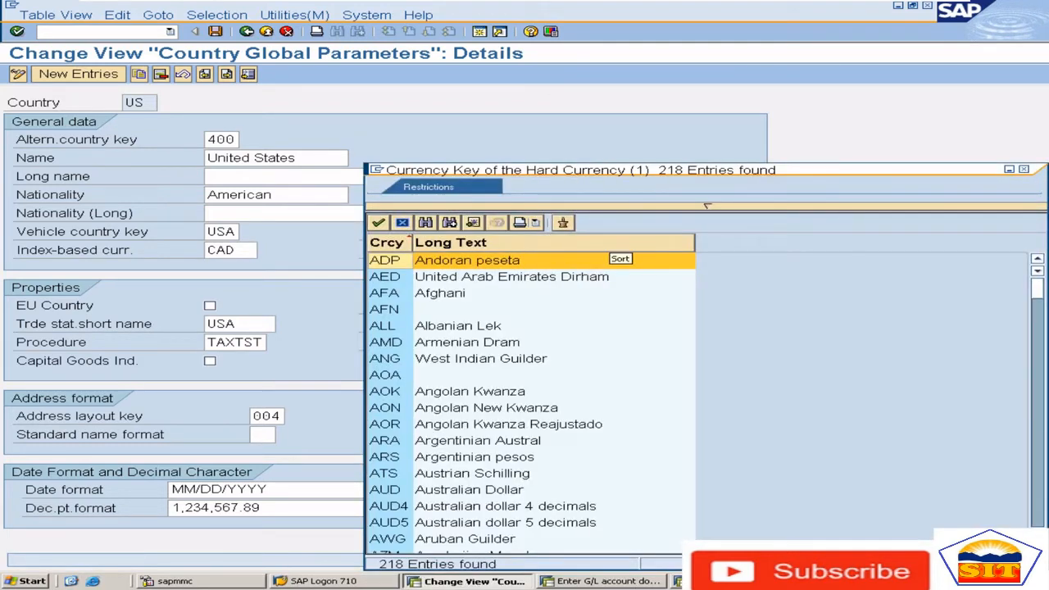
key(Down)
key(Down)
key(Down)
key(Down)
key(Down)
key(Down)
key(Down)
key(Down)
key(Down)
key(Down)
key(Down)
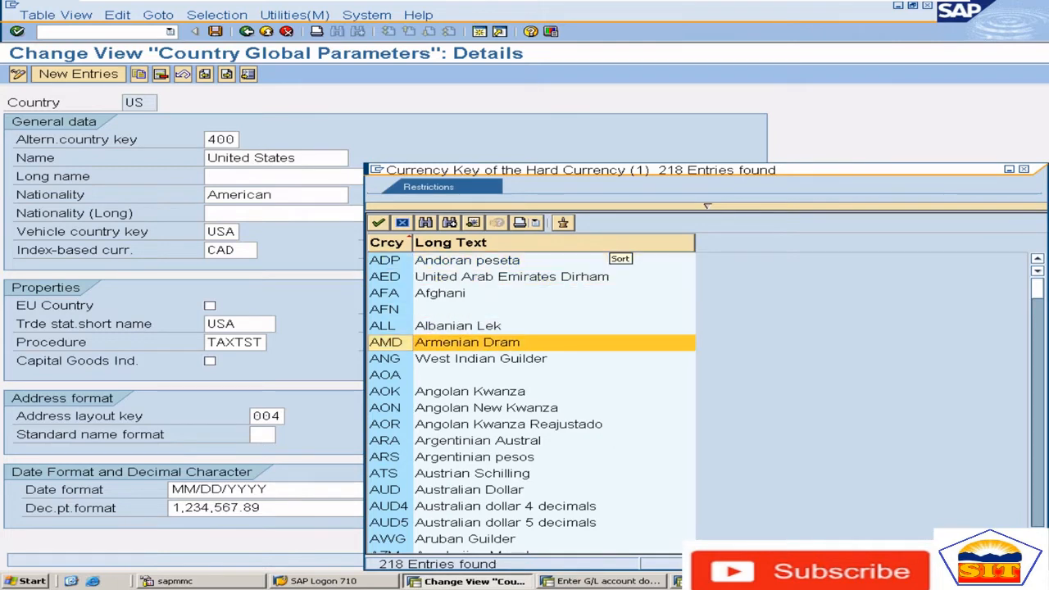
key(Down)
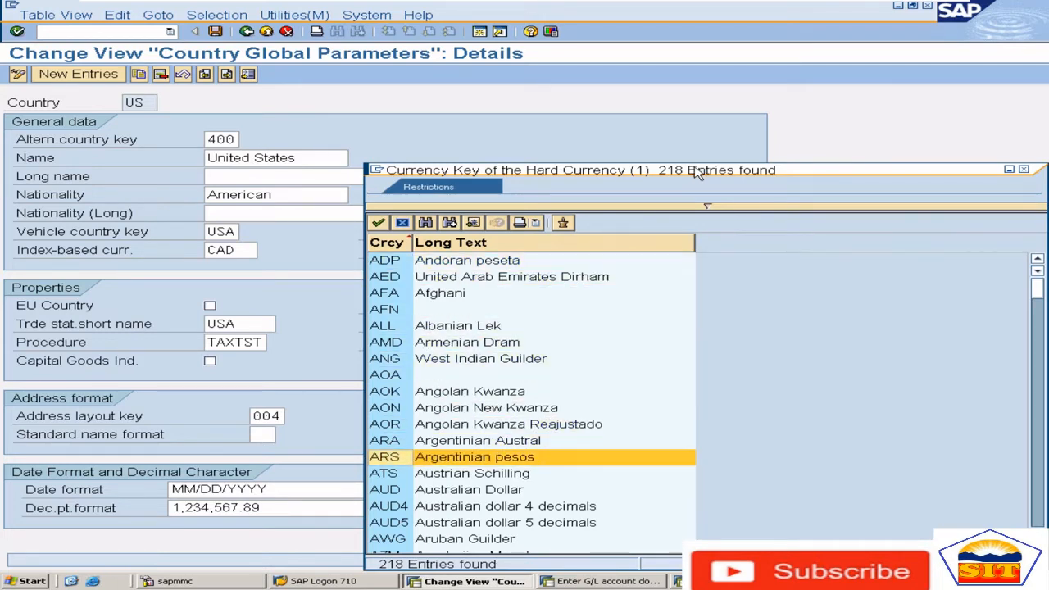
drag(702, 171, 630, 105)
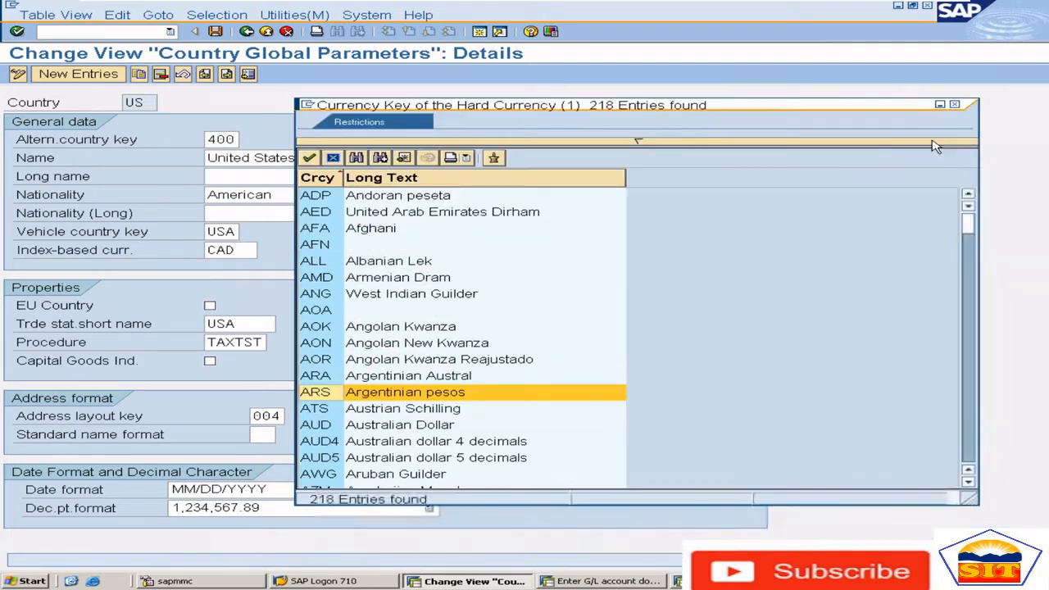
click(956, 105)
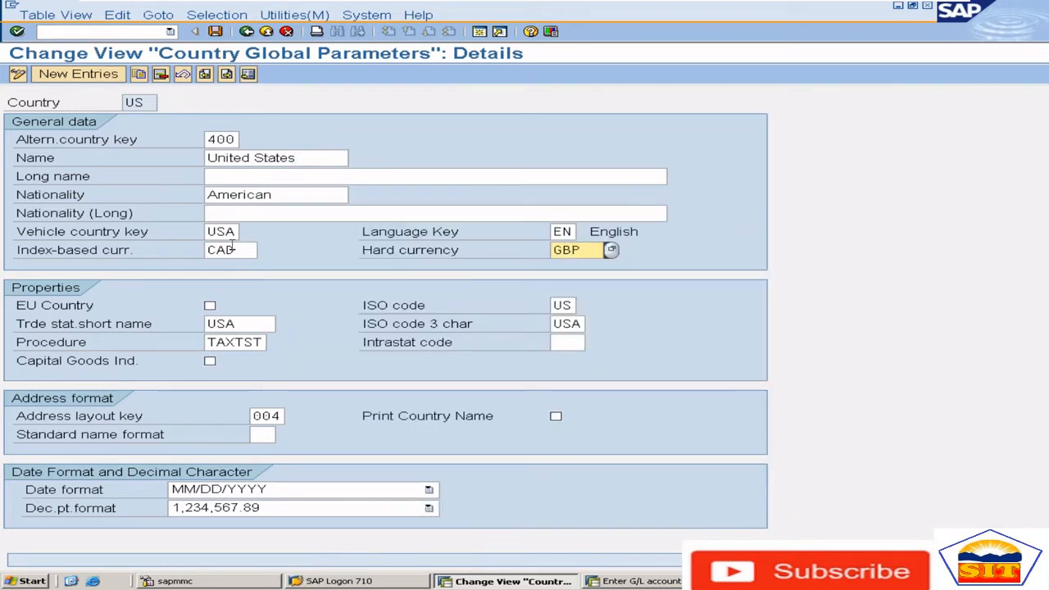
click(232, 249)
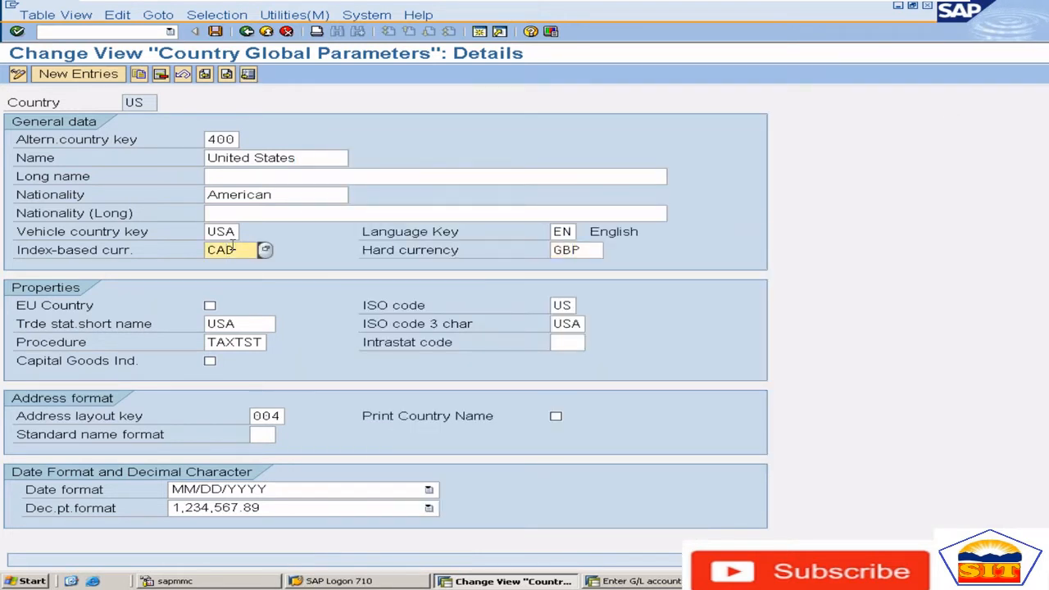
Leave the United States details and open the additional local currencies for company codes with transaction OB22
click(247, 32)
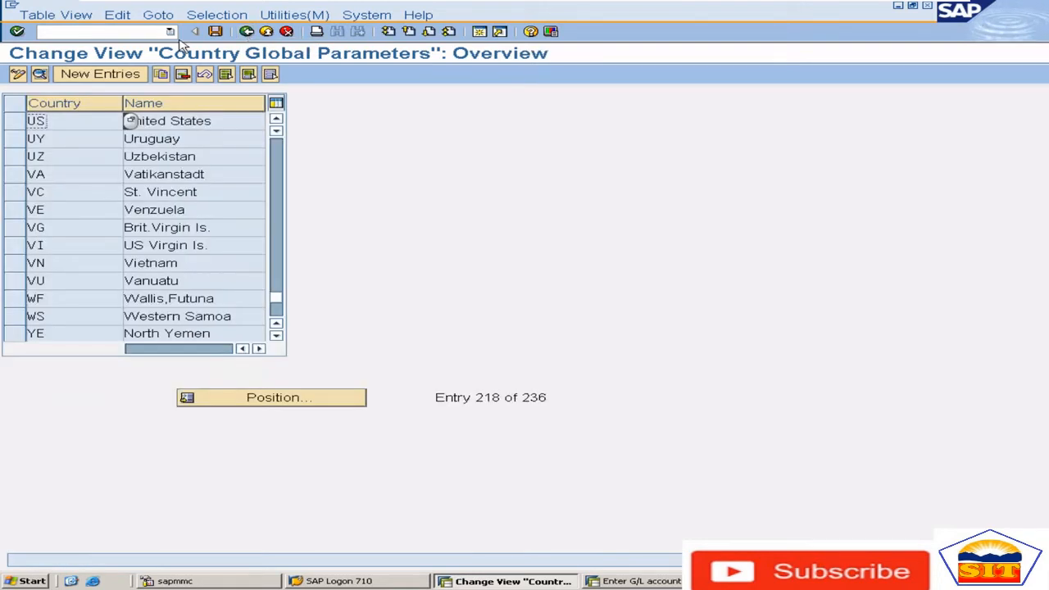
click(121, 31)
text(/nob2)
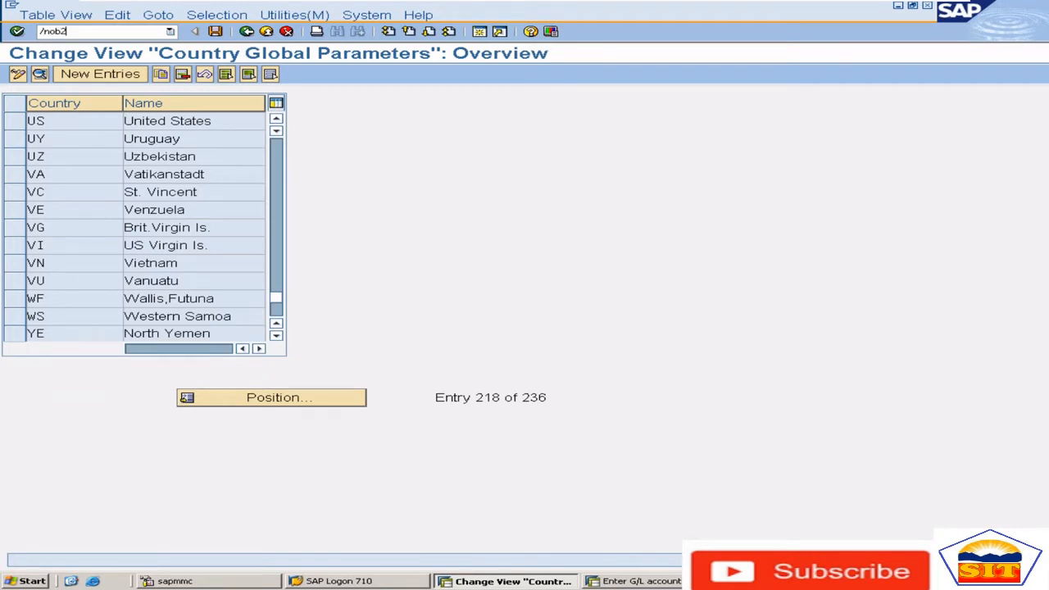
key(Return)
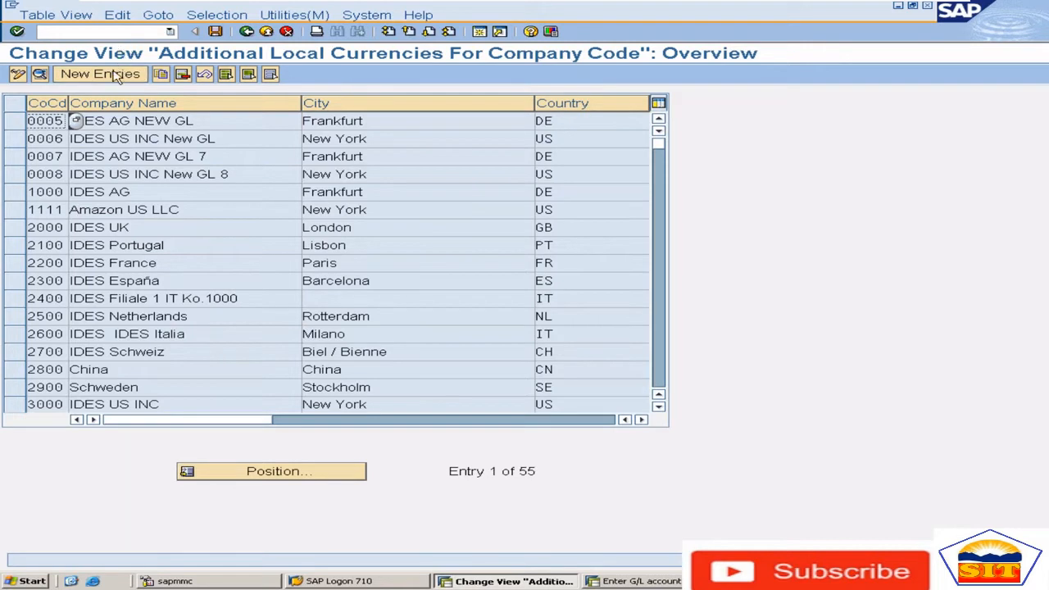
Start a new additional local currencies entry for company code 8585 and check its 1st local currency
click(113, 75)
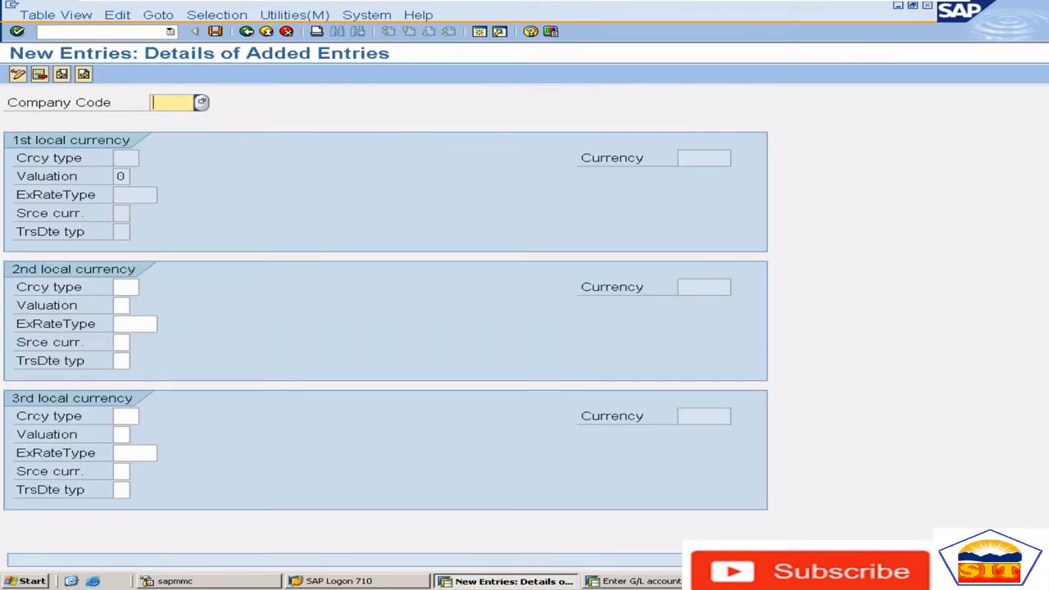
text(8585)
key(Return)
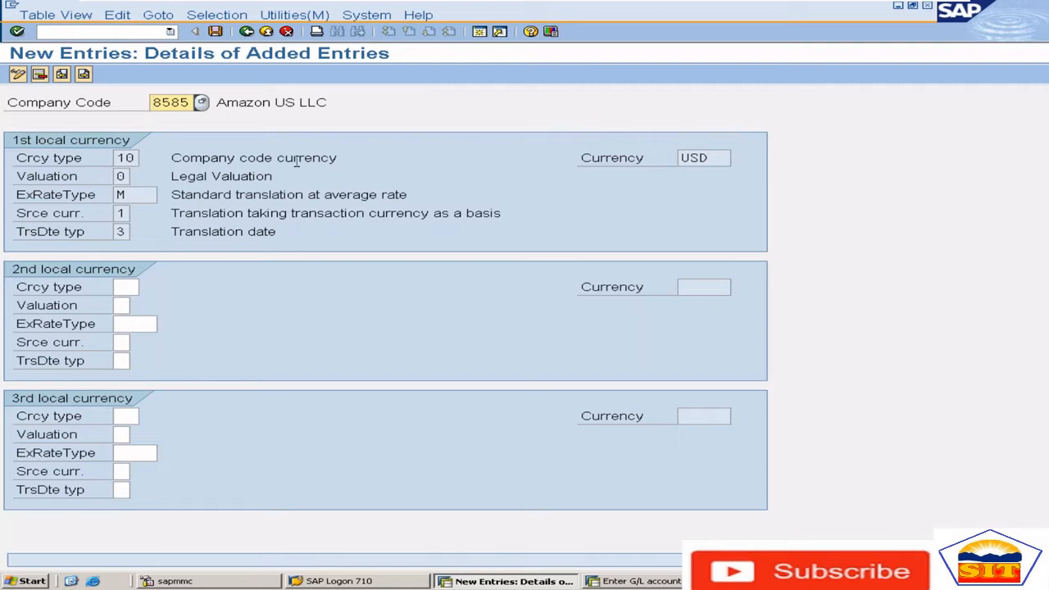
click(713, 159)
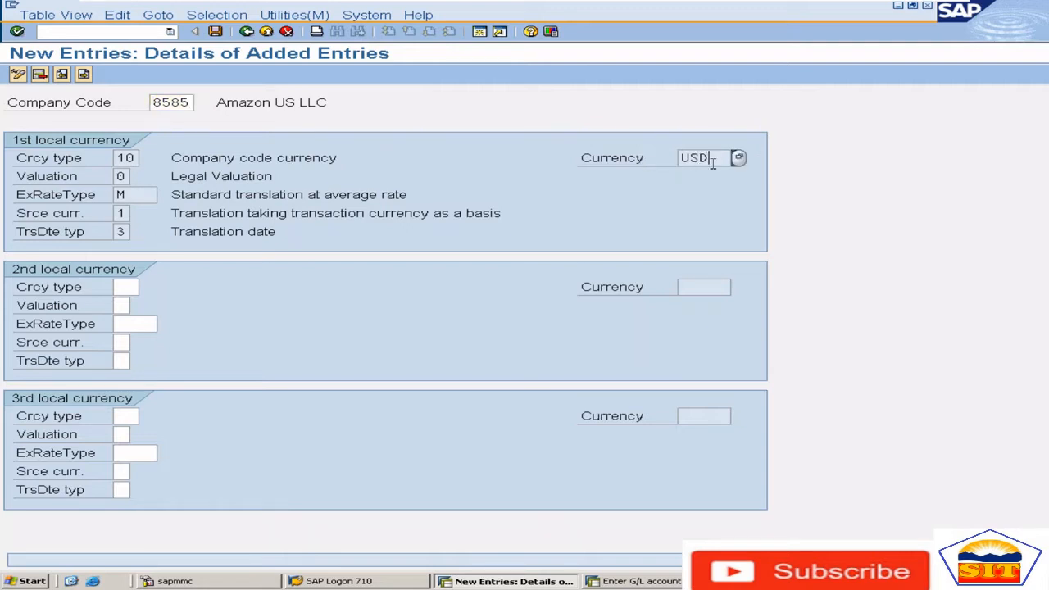
double_click(713, 161)
Switch to the G/L account document session and open the Company Code Global Data view there
click(636, 581)
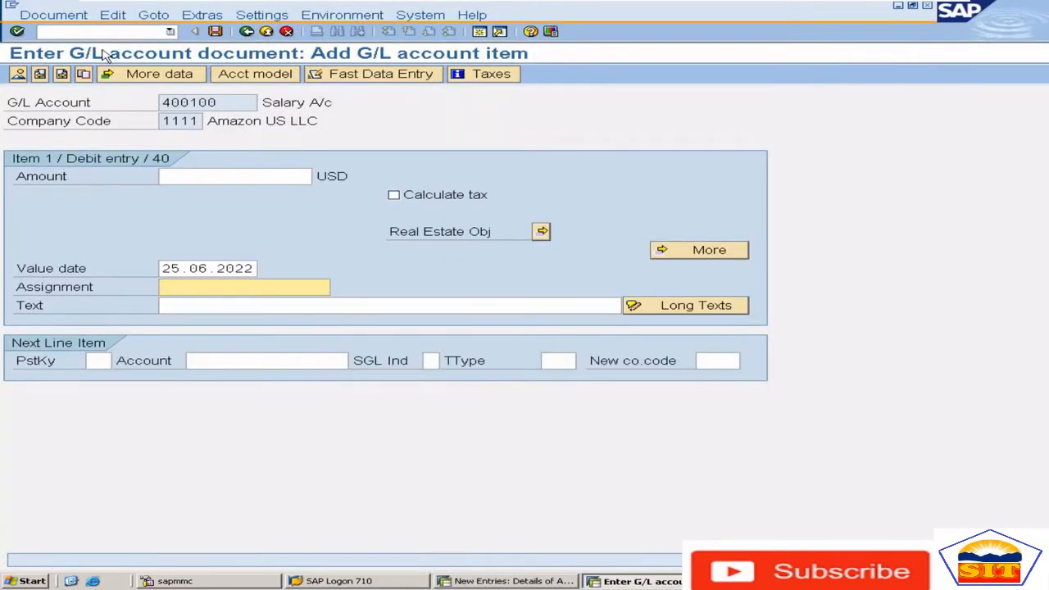
click(86, 33)
text(/oobc4)
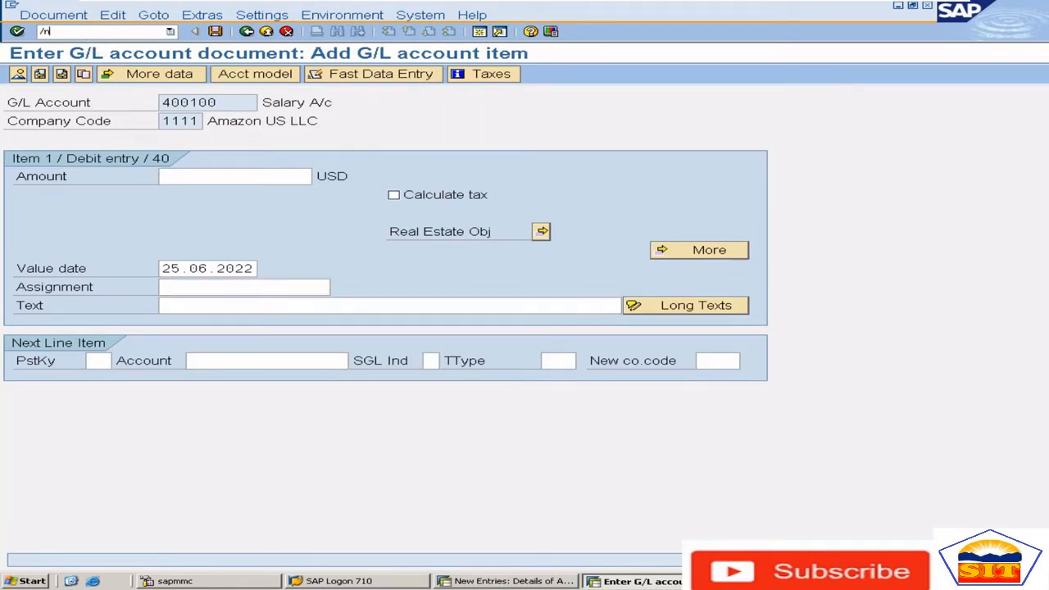
key(Return)
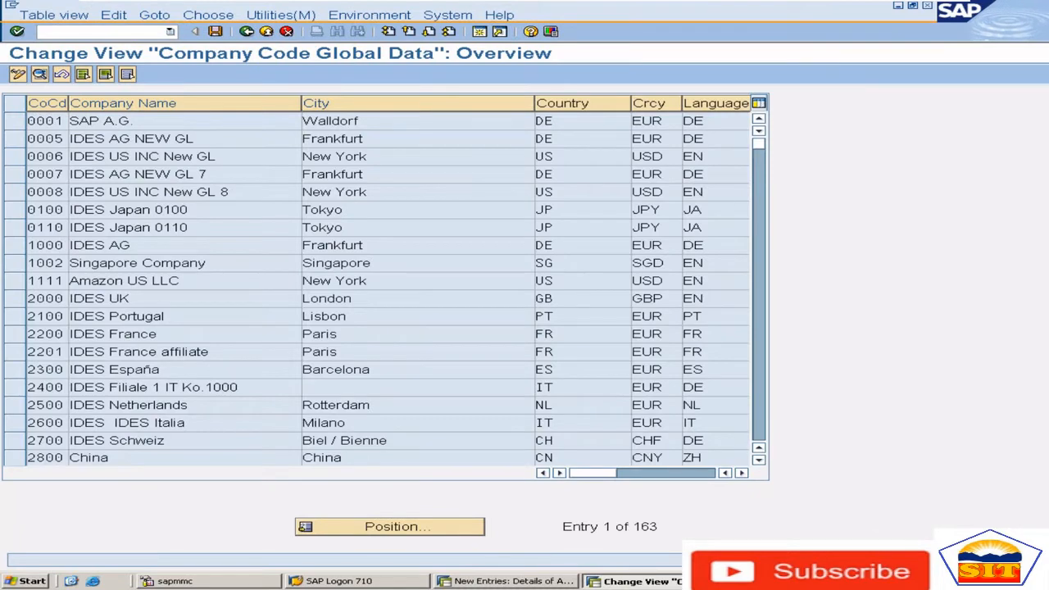
Look up company code 8585, check the currency in its global data details and return to the new entry
click(366, 526)
text(8585)
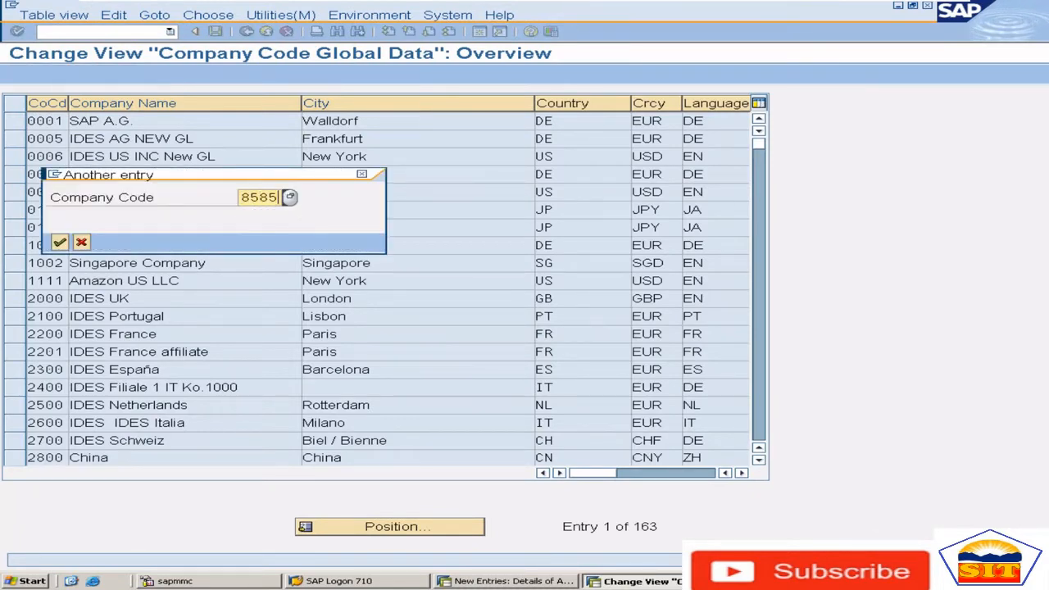
key(Return)
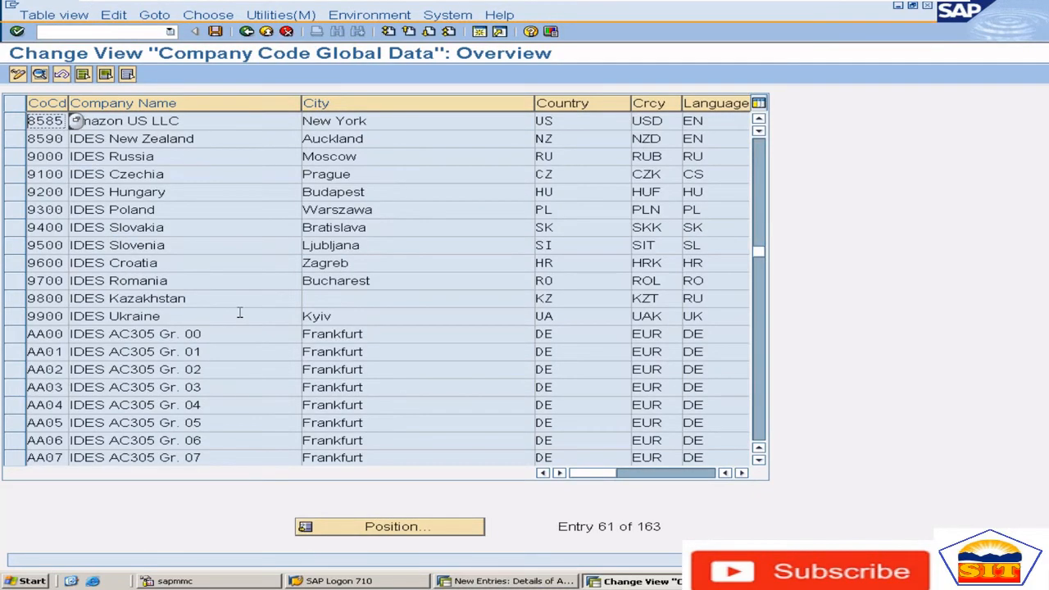
double_click(180, 122)
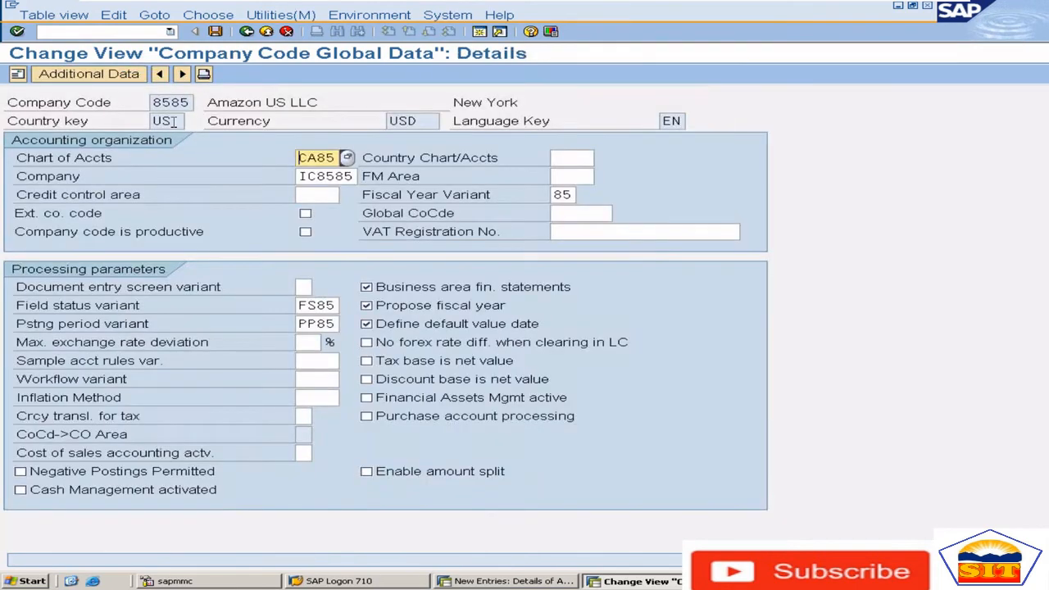
drag(426, 121, 350, 122)
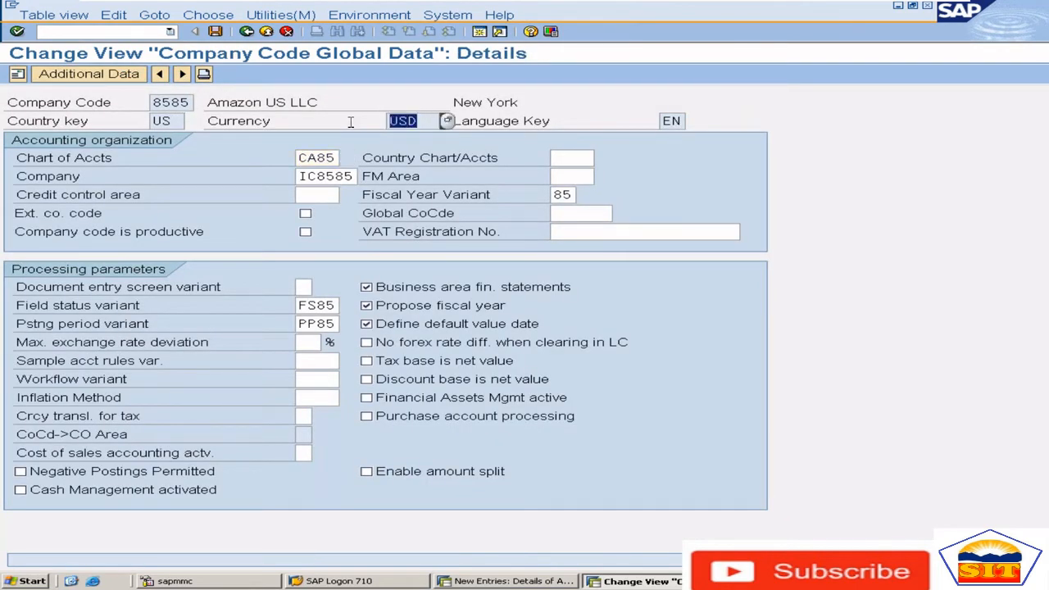
key(alt+Tab)
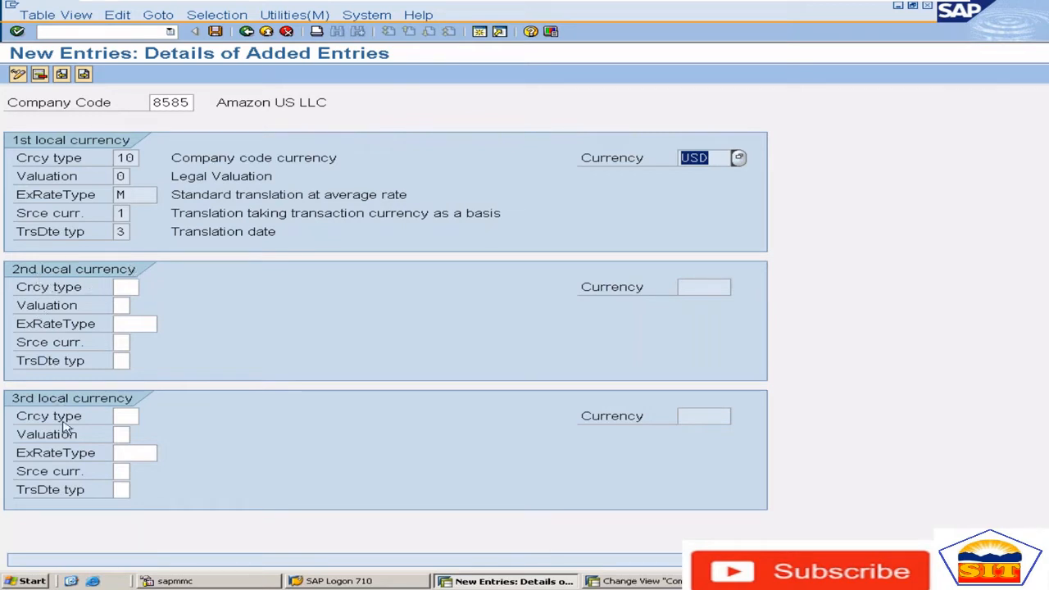
Set the currency type of the 2nd local currency to 30 (Group currency) from the list of currency types
click(117, 286)
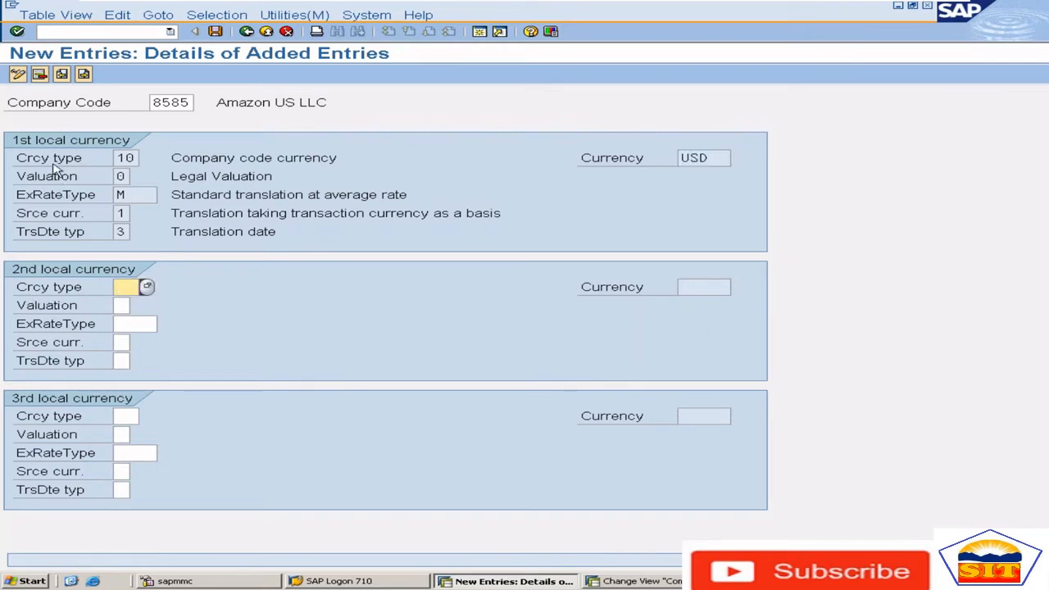
click(127, 158)
click(125, 286)
drag(137, 158, 115, 157)
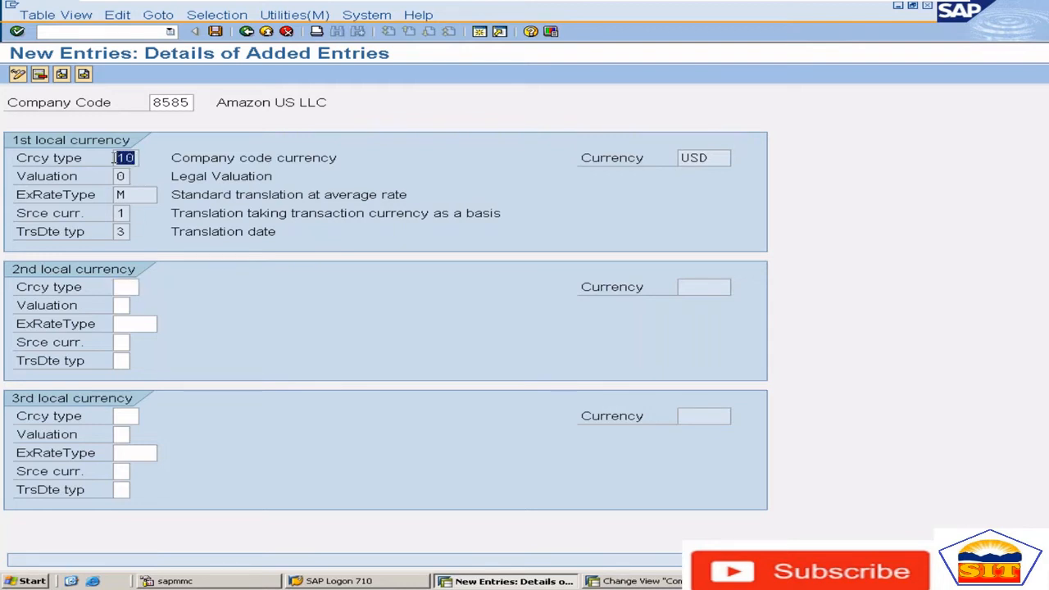
click(127, 287)
click(148, 288)
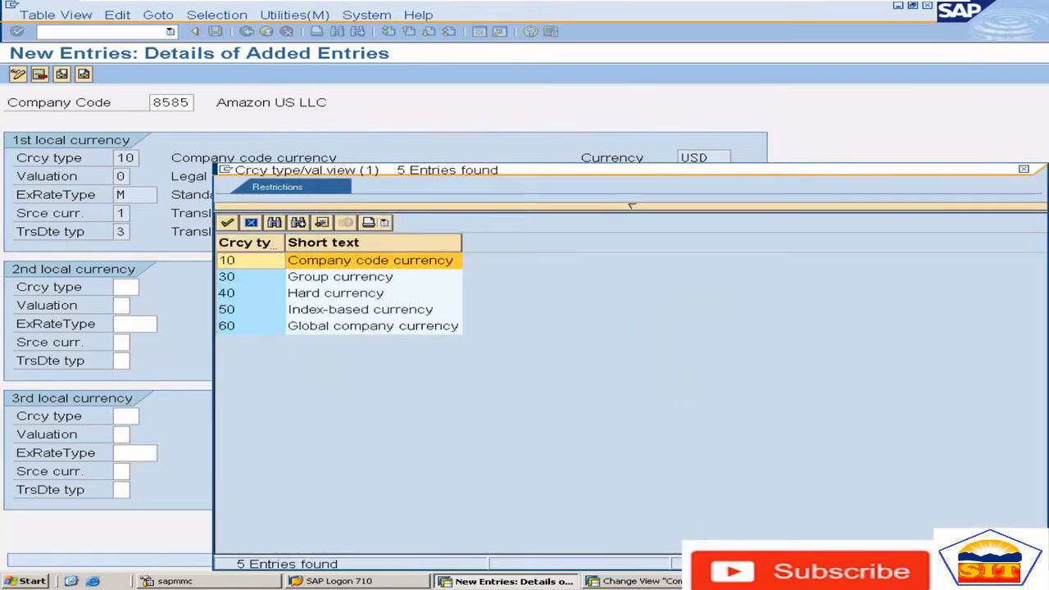
key(Down)
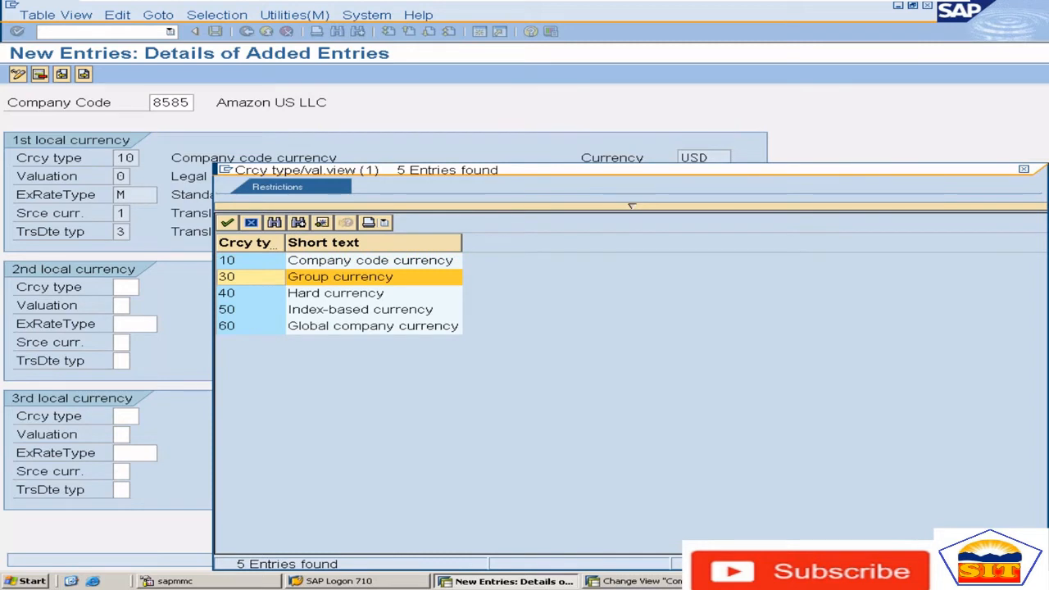
key(Down)
key(Down)
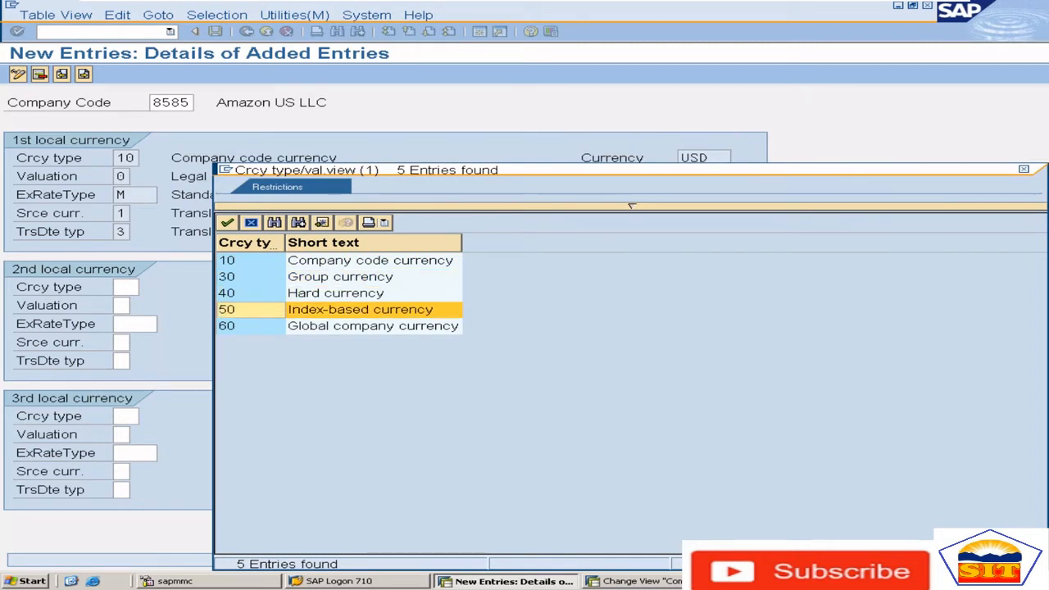
key(Up)
key(Up)
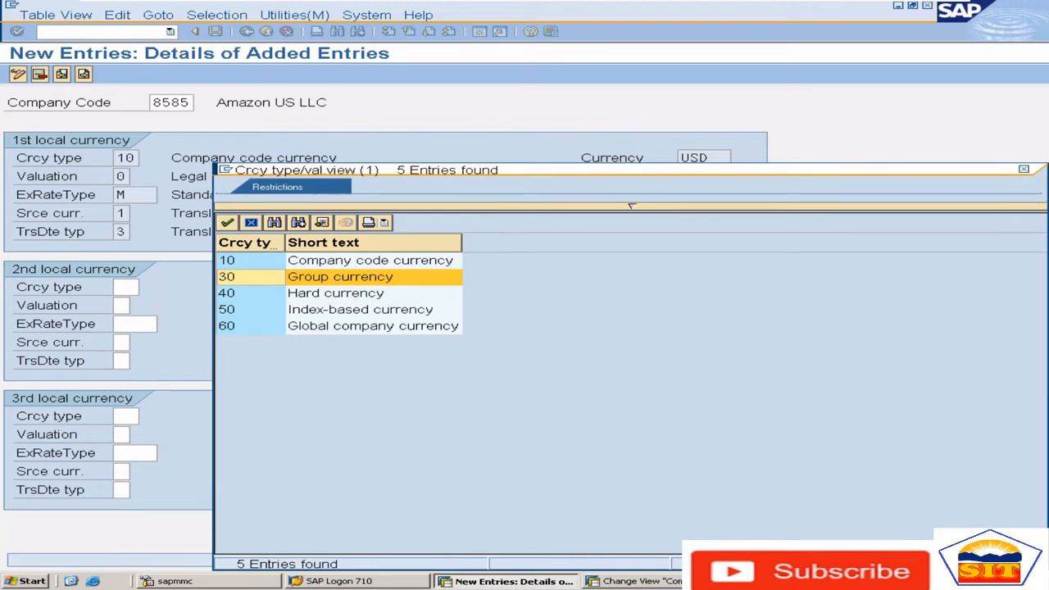
key(Return)
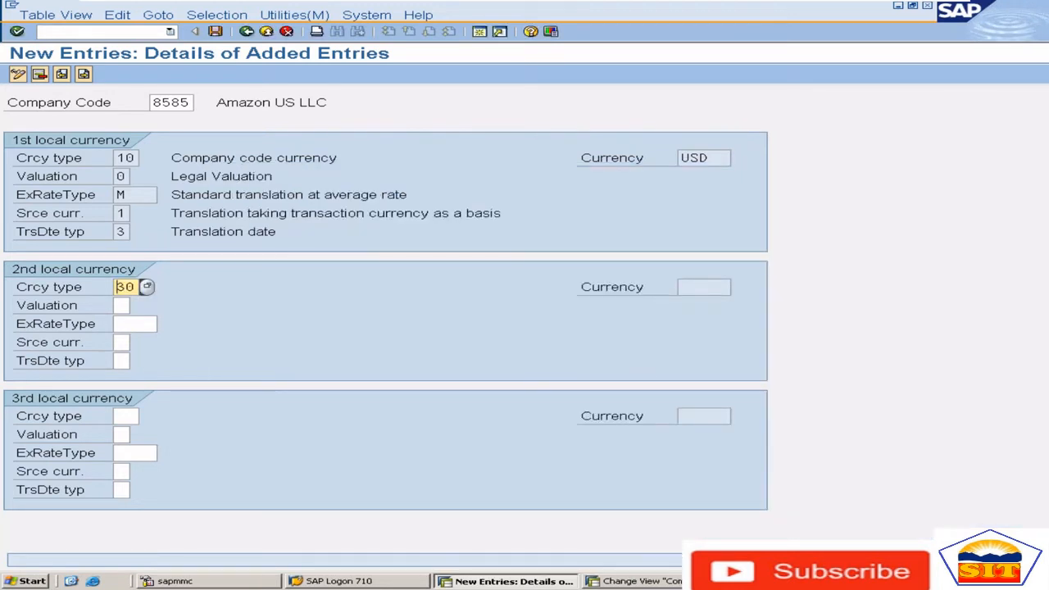
For the 2nd local currency, set the exchange rate type to M, source currency to 2 and translation date type to 3
key(Tab)
key(Tab)
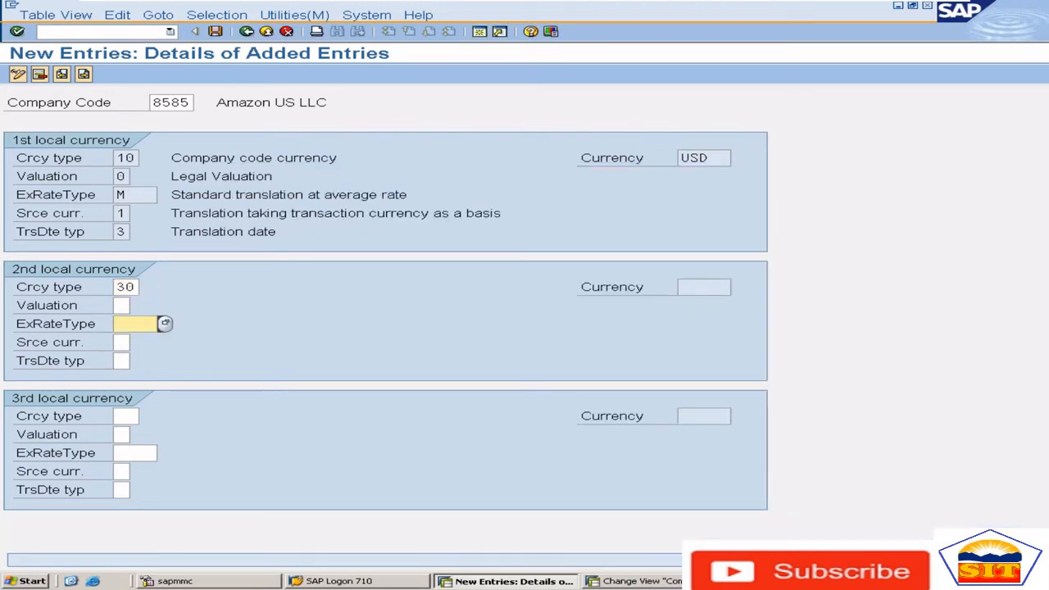
text(M)
key(Tab)
text(2)
key(Tab)
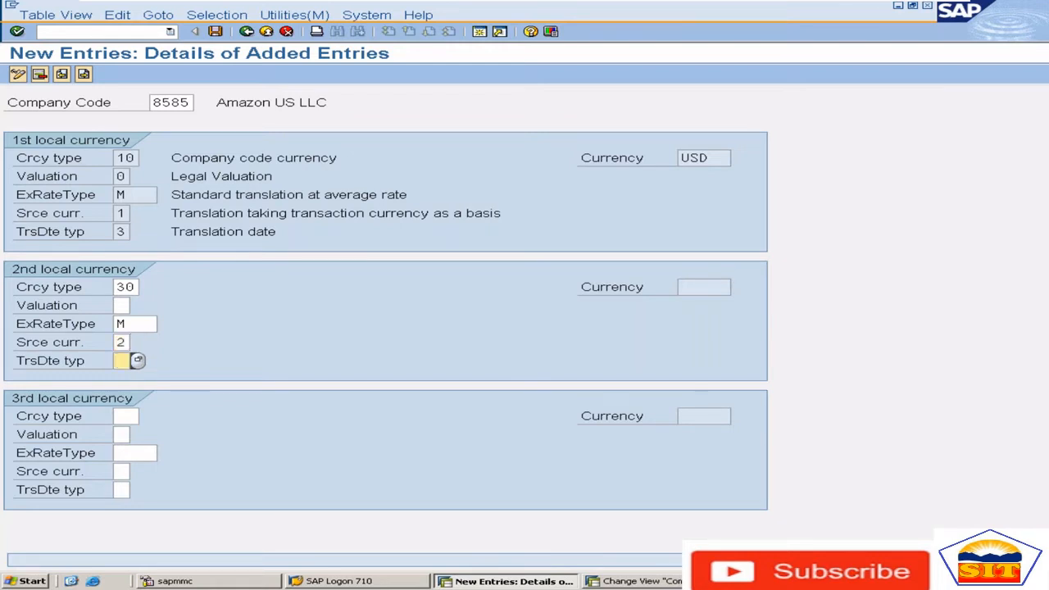
text(3)
key(Return)
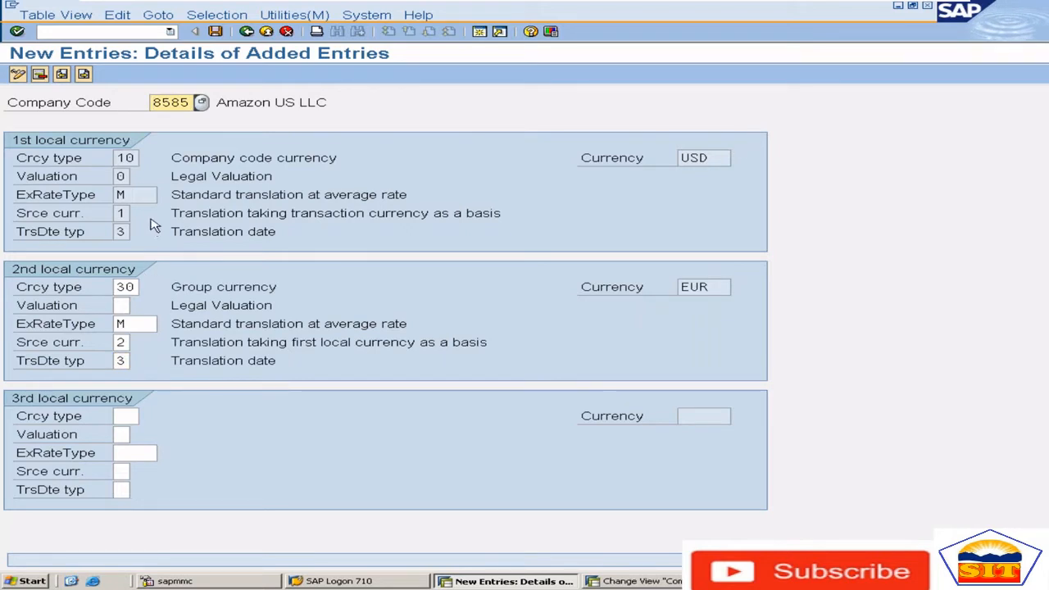
Compare the translation basis, exchange rate type and currency of the 1st and 2nd local currencies
click(173, 342)
drag(173, 342, 259, 343)
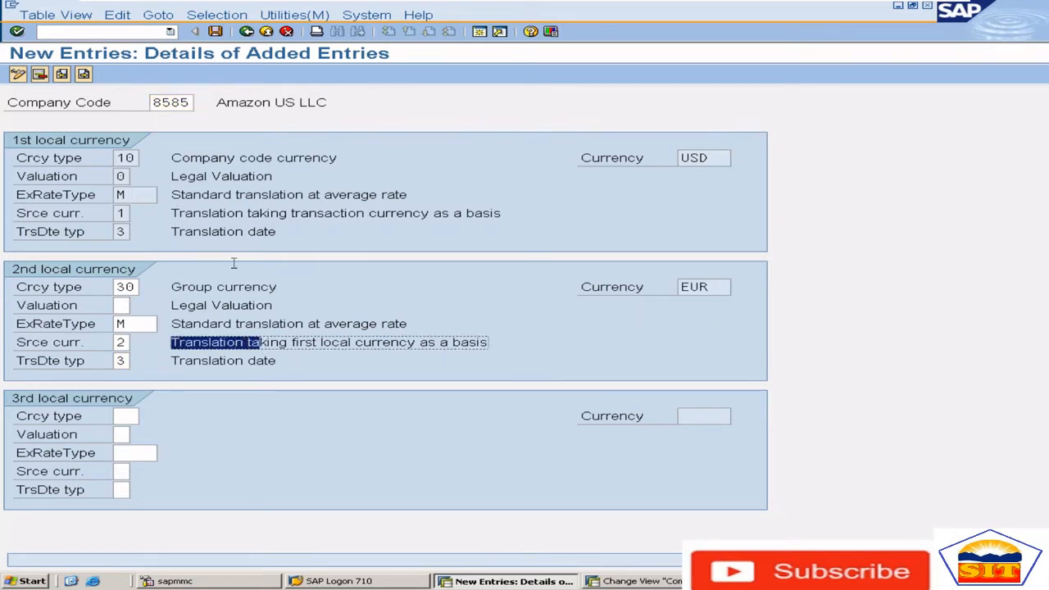
drag(182, 195, 270, 197)
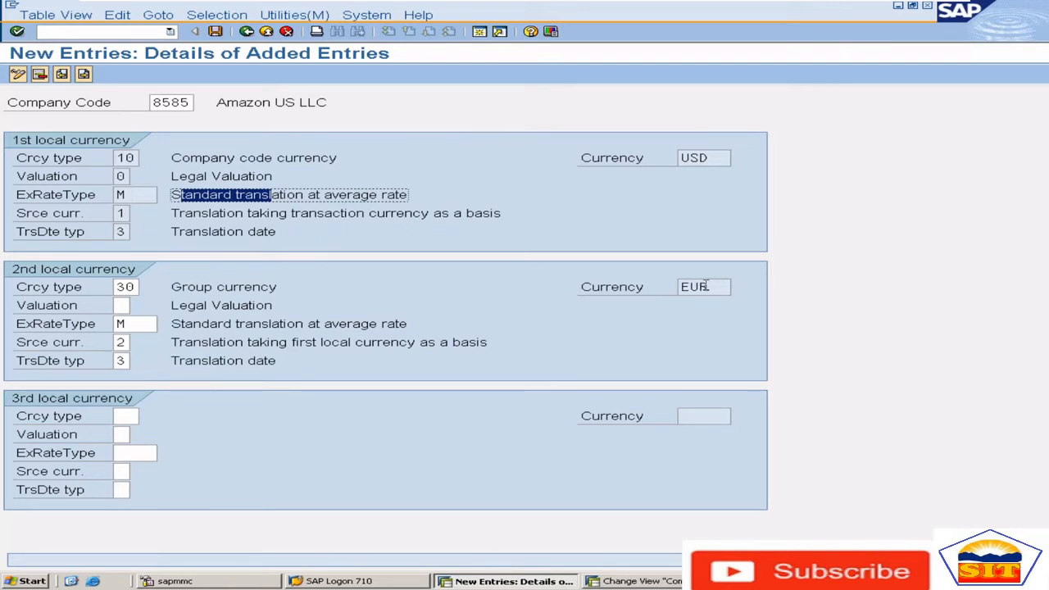
drag(703, 287, 663, 287)
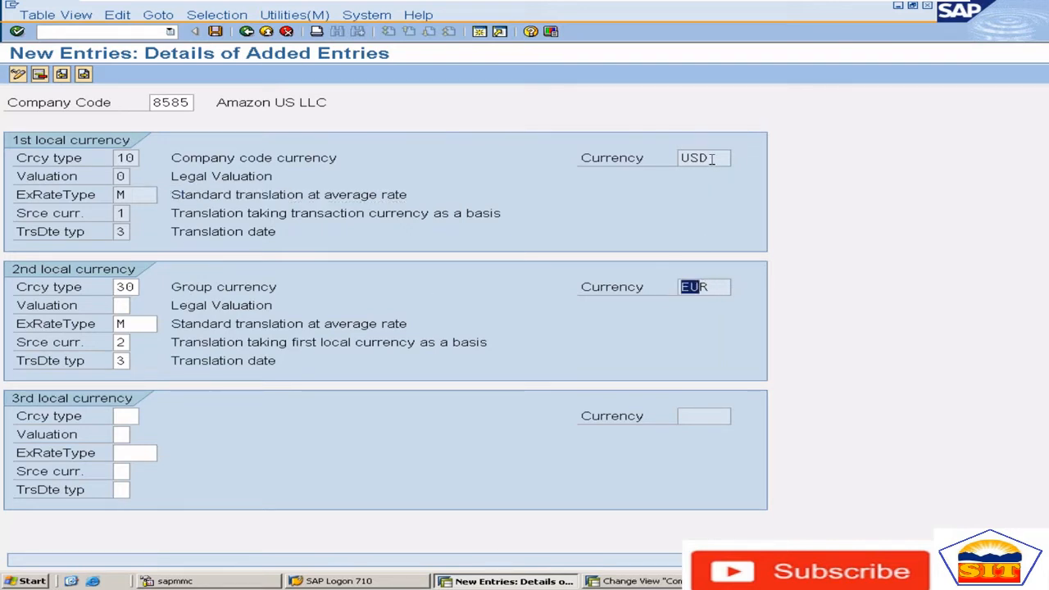
drag(711, 159, 661, 160)
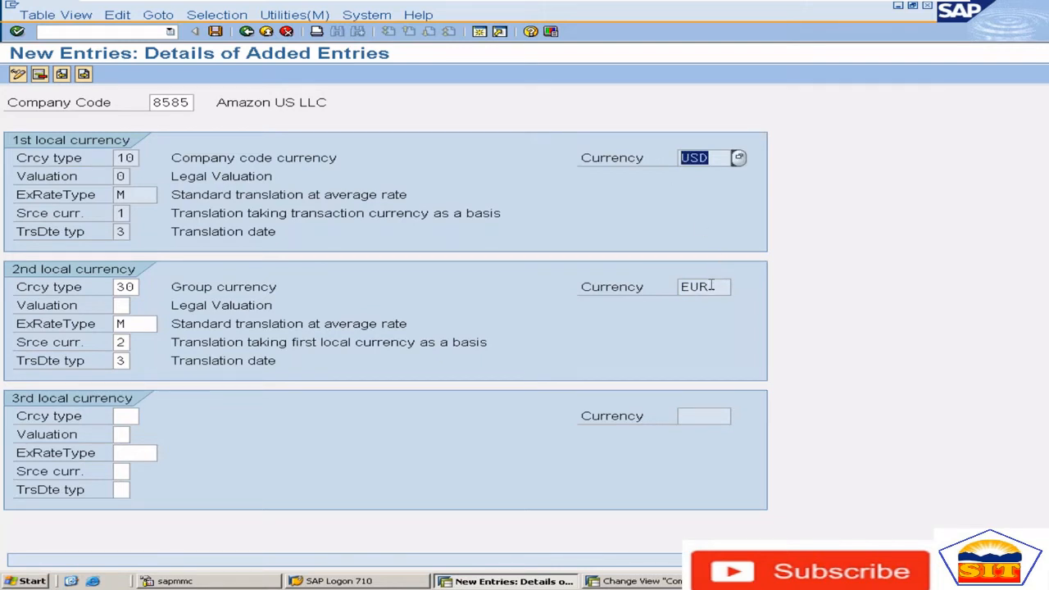
drag(714, 286, 677, 286)
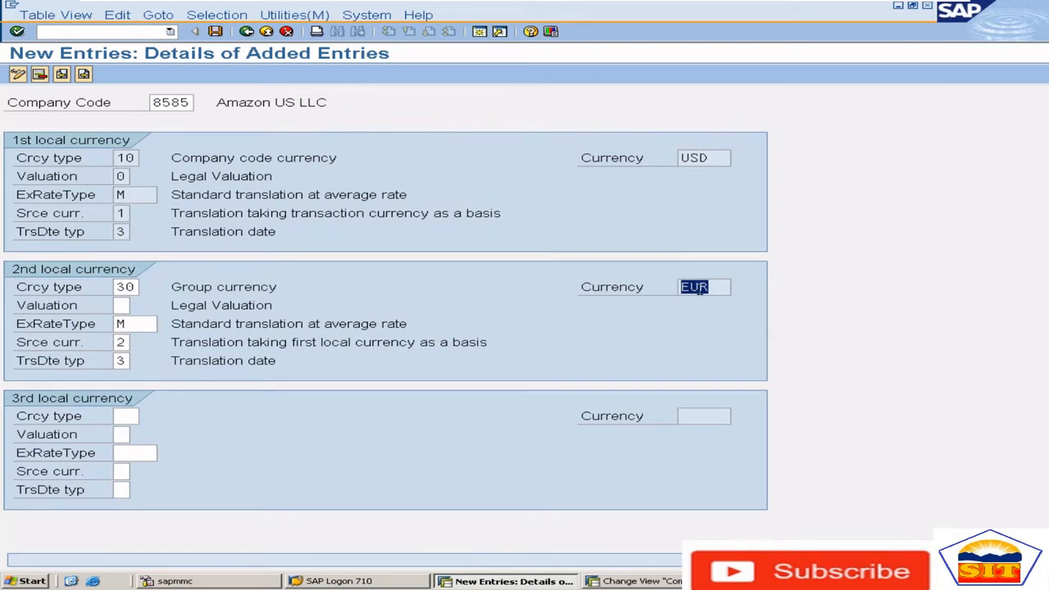
click(122, 341)
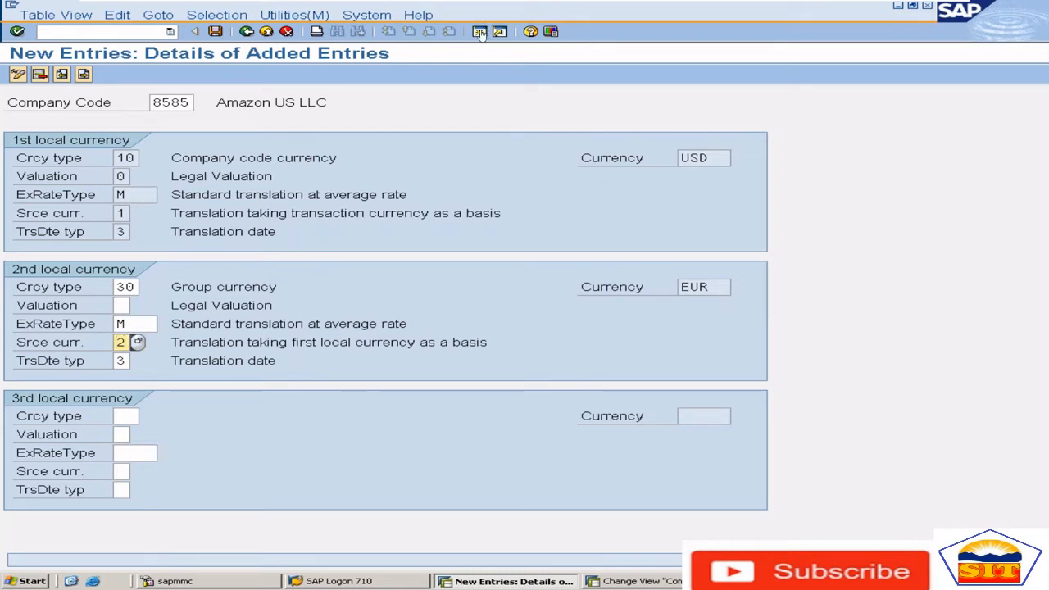
Open an additional session and start a G/L account posting there with transaction f-02
key(alt+Tab)
key(Tab)
key(Tab)
key(Tab)
key(Tab)
click(482, 33)
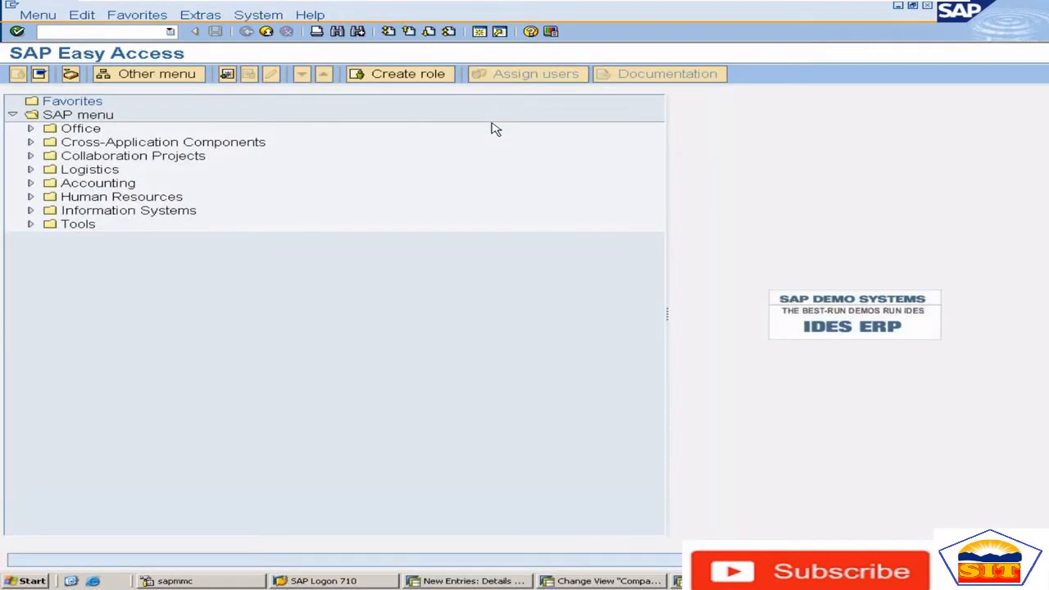
text(f-02)
key(Return)
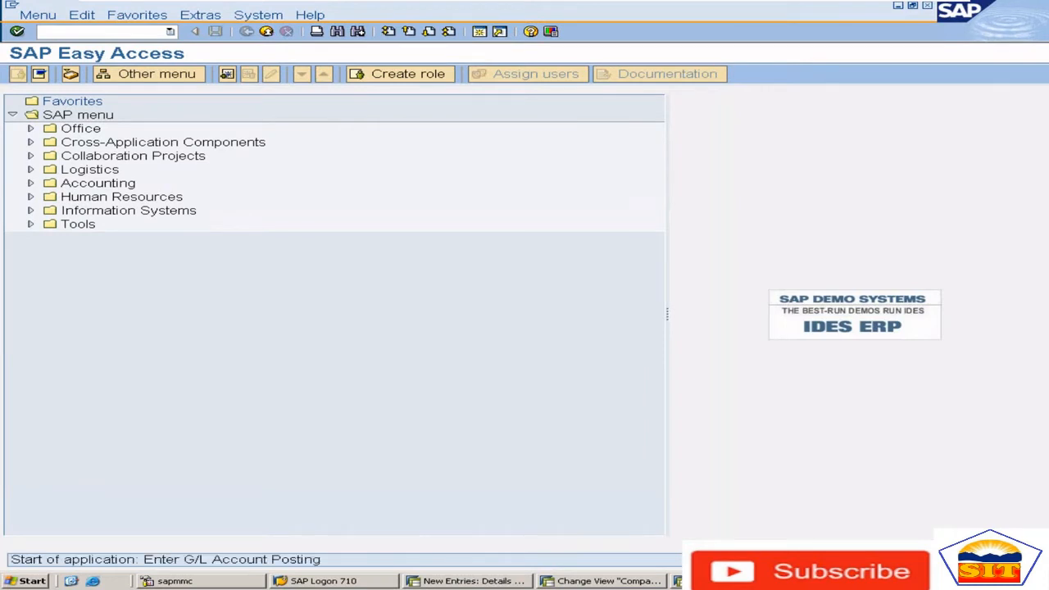
Set the document date to 25.06.2022 and enter G/L account 400100 for the first line item with posting key 40
key(Down)
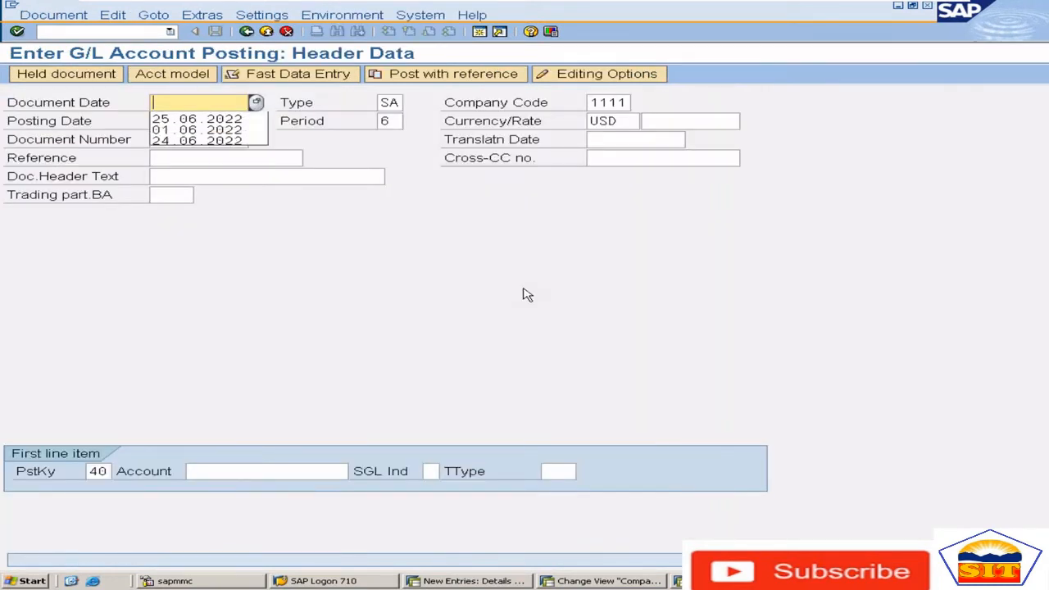
key(Down)
key(Return)
key(Tab)
key(Tab)
key(Tab)
key(Tab)
key(Tab)
key(Tab)
key(Tab)
key(Tab)
key(Tab)
key(Tab)
key(Tab)
key(Tab)
key(Tab)
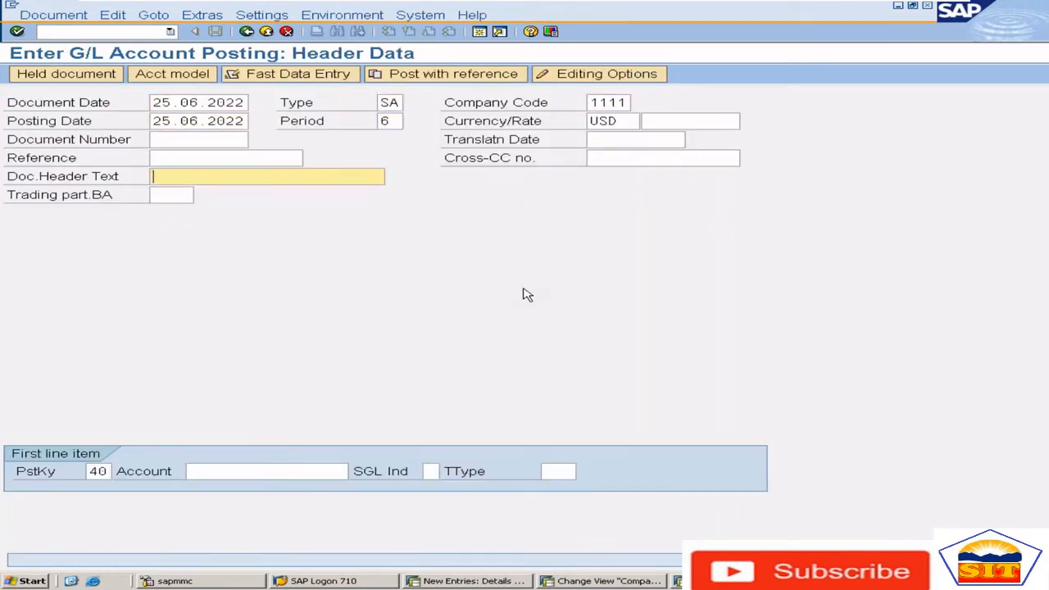
key(Tab)
key(Tab)
key(shift+Tab)
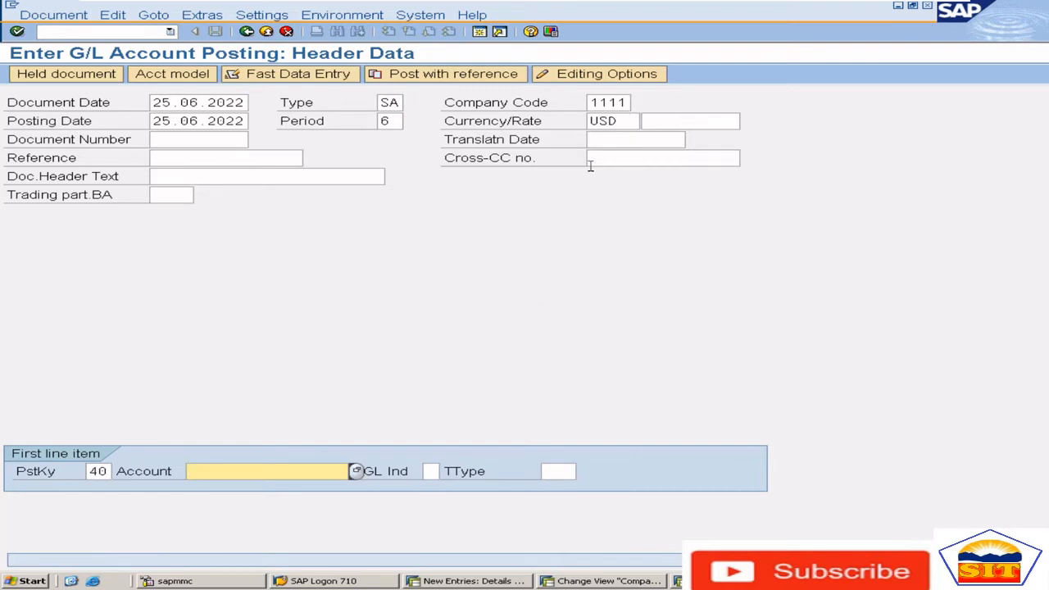
text(400100)
key(Return)
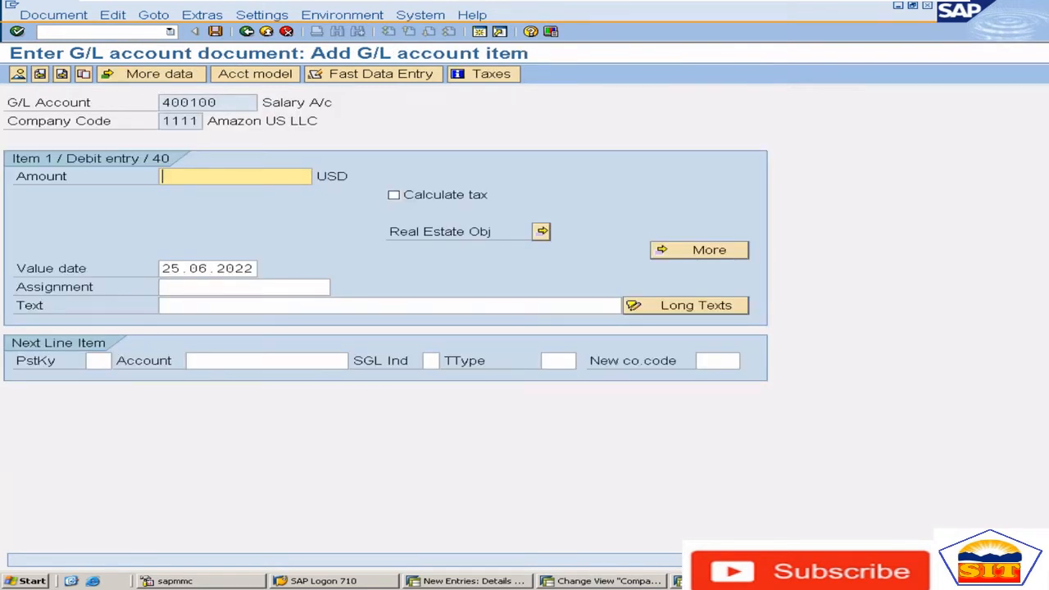
Give the debit item an amount of 25000 USD and the text "salary exp"
text(250000)
key(Tab)
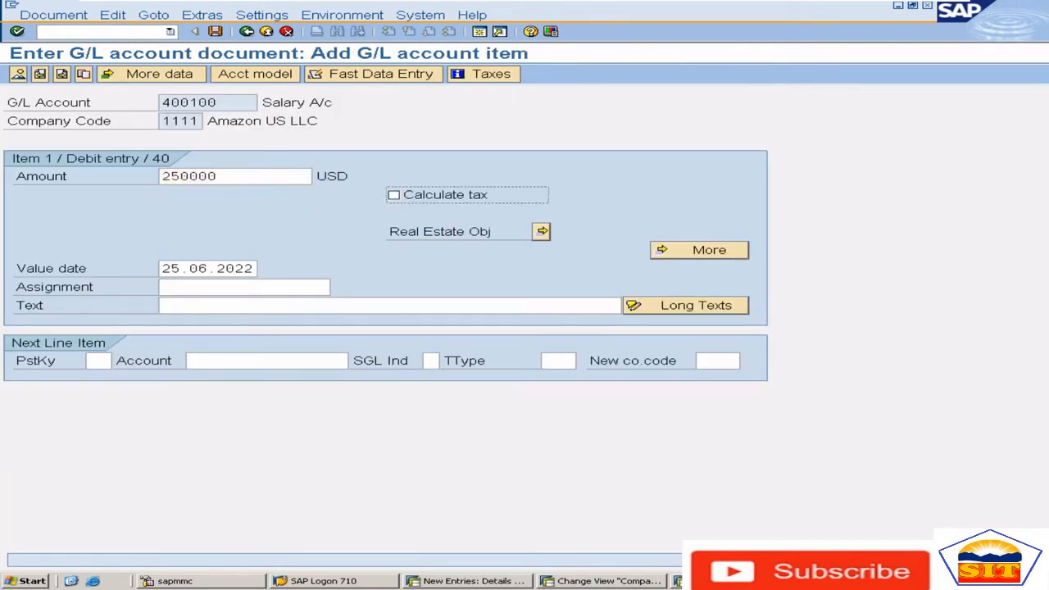
key(shift+Tab)
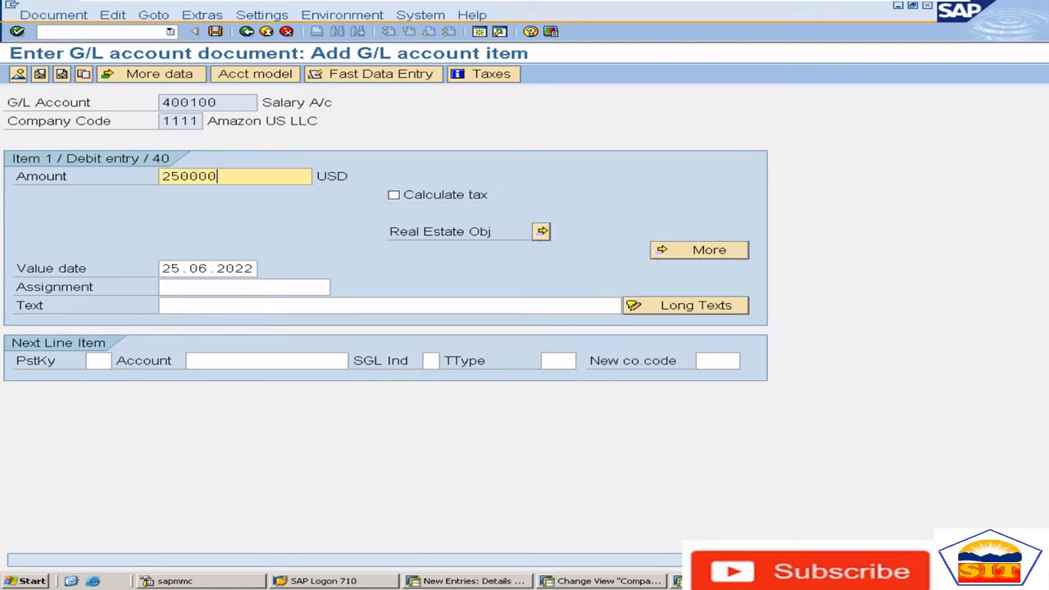
key(BackSpace)
key(Tab)
key(Tab)
key(Tab)
key(Tab)
key(Tab)
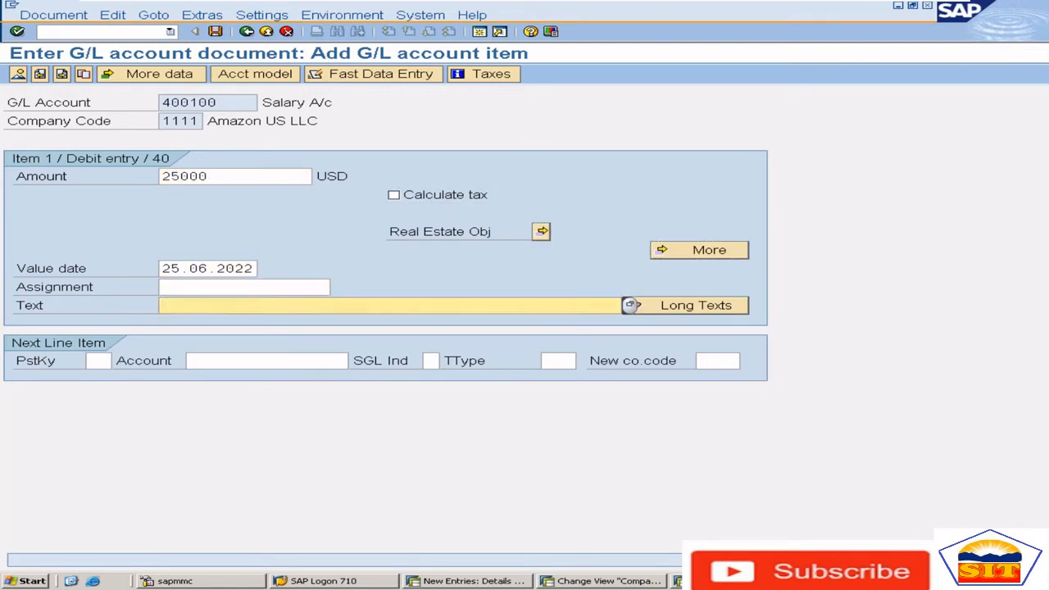
text(salary exp)
key(Tab)
Add the next line item with posting key 50 and G/L account 200100
key(Tab)
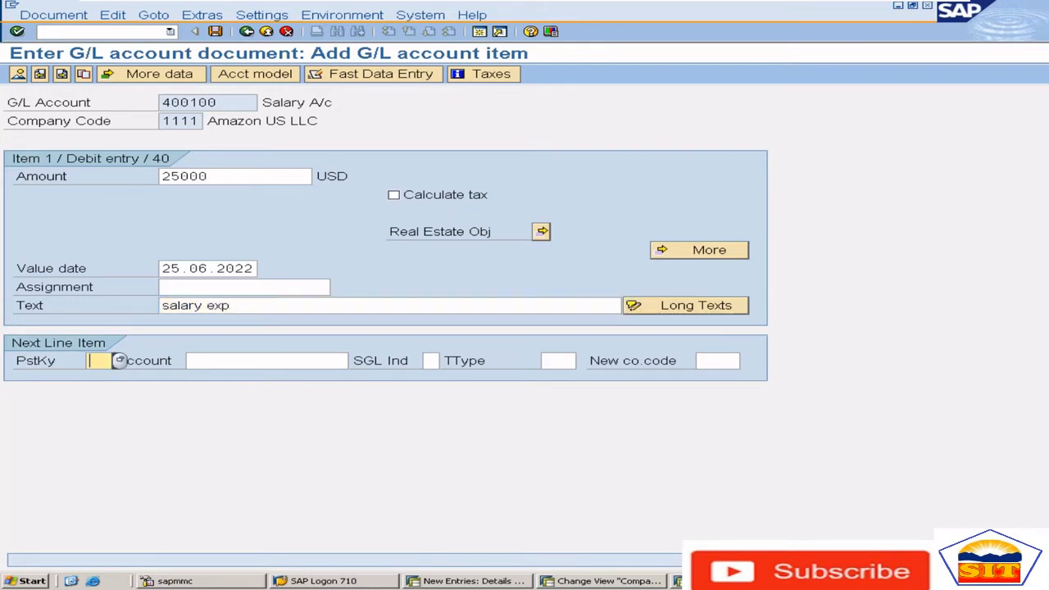
text(50)
key(Tab)
text(200100)
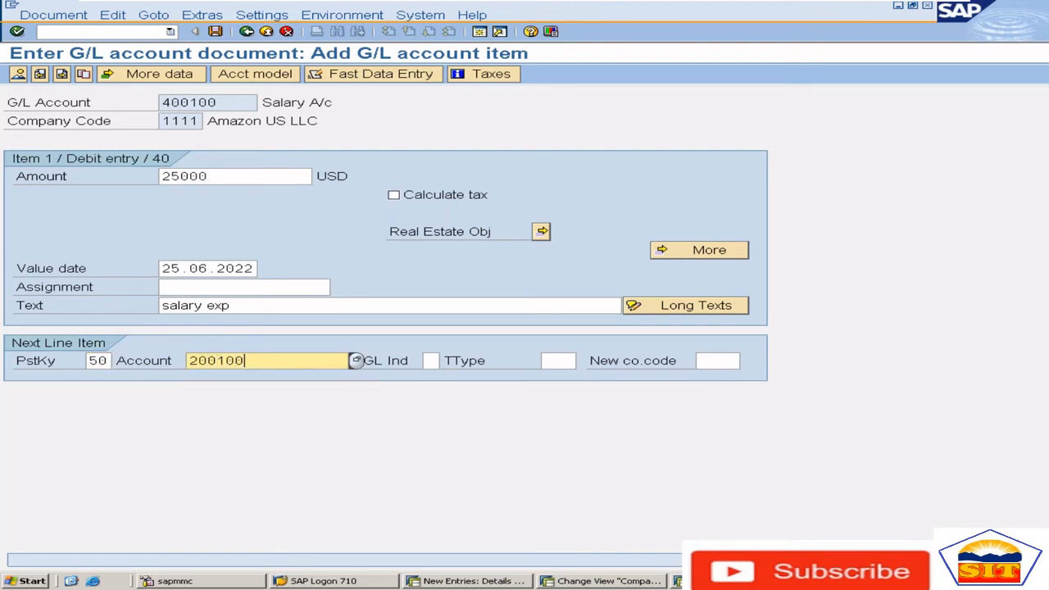
key(Return)
Enter * as the amount and + as the text of the credit item, and display the document overview
text(*)
key(Tab)
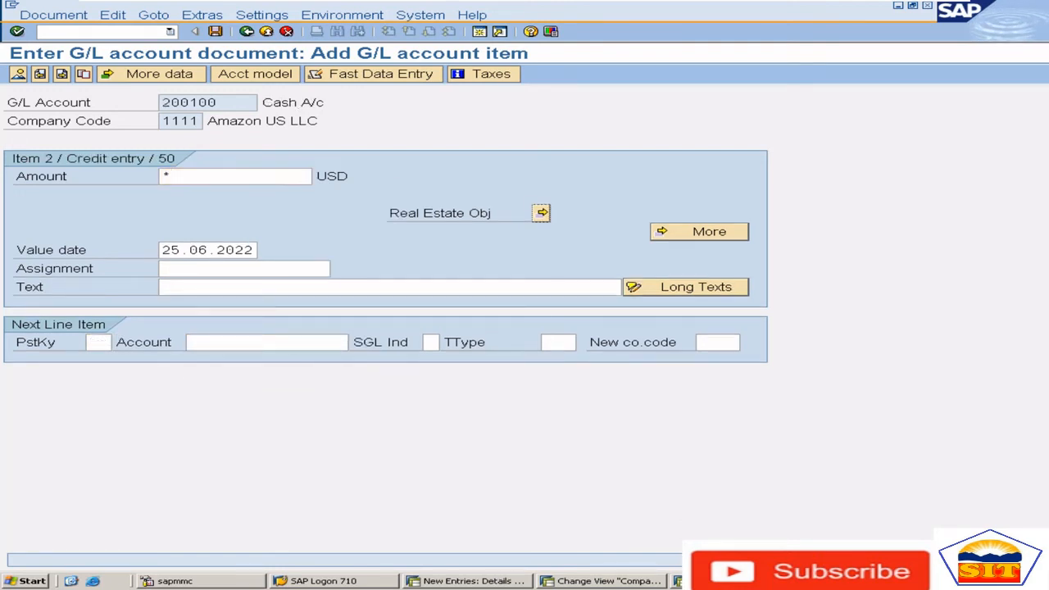
key(Tab)
key(Tab)
key(Tab)
key(Tab)
text(+)
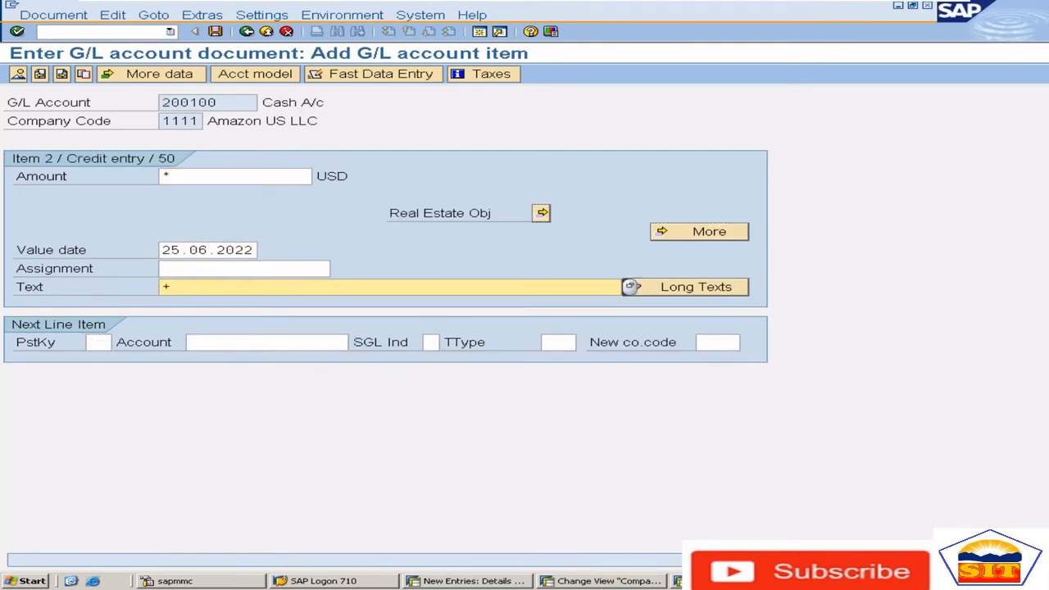
click(20, 76)
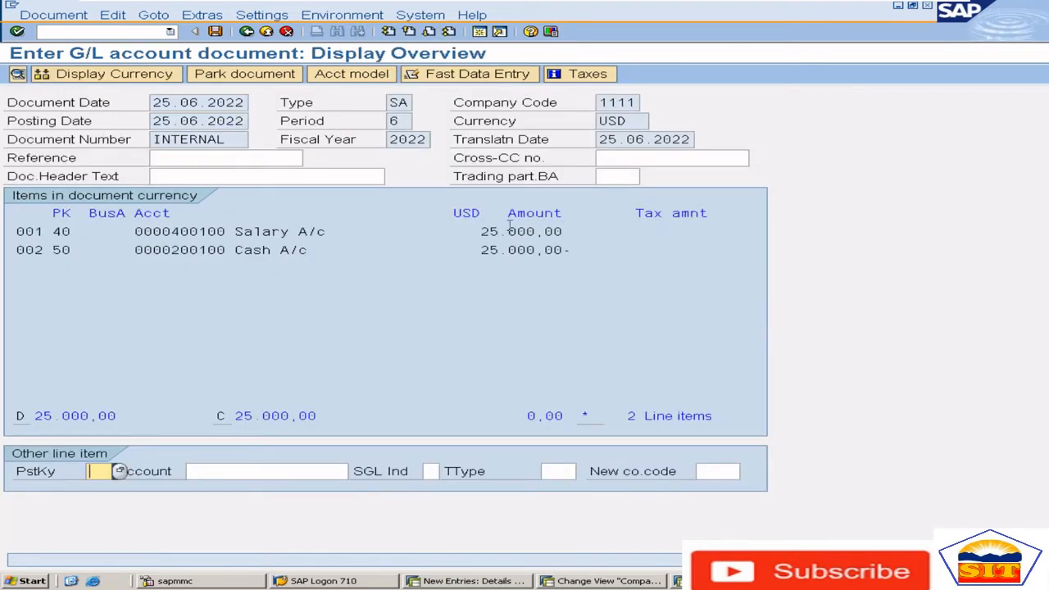
Check the salary item's amount in document currency and open the display currency choices clear of the line items
drag(482, 232, 552, 247)
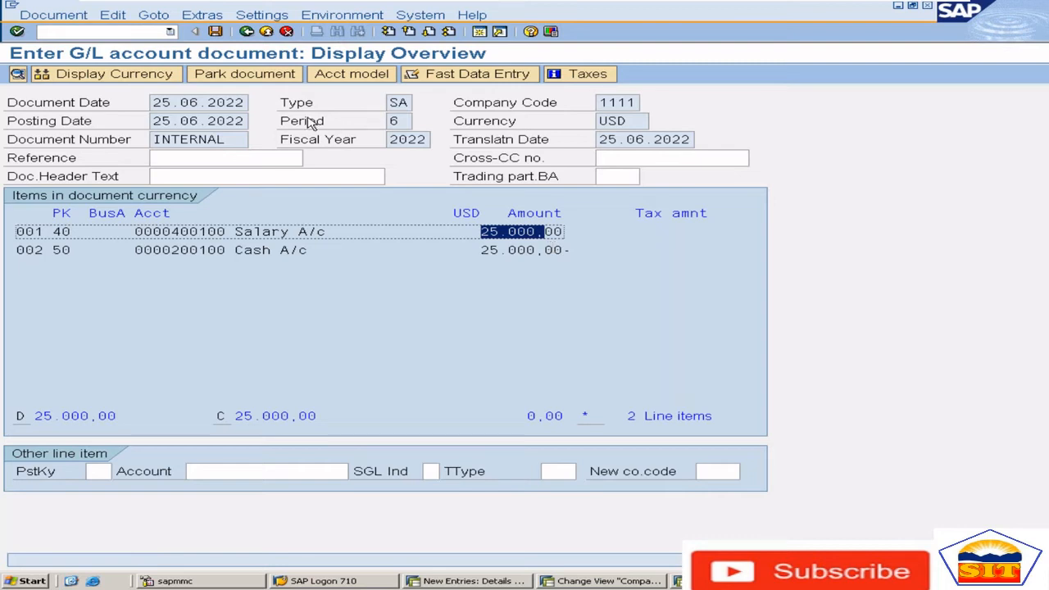
click(143, 75)
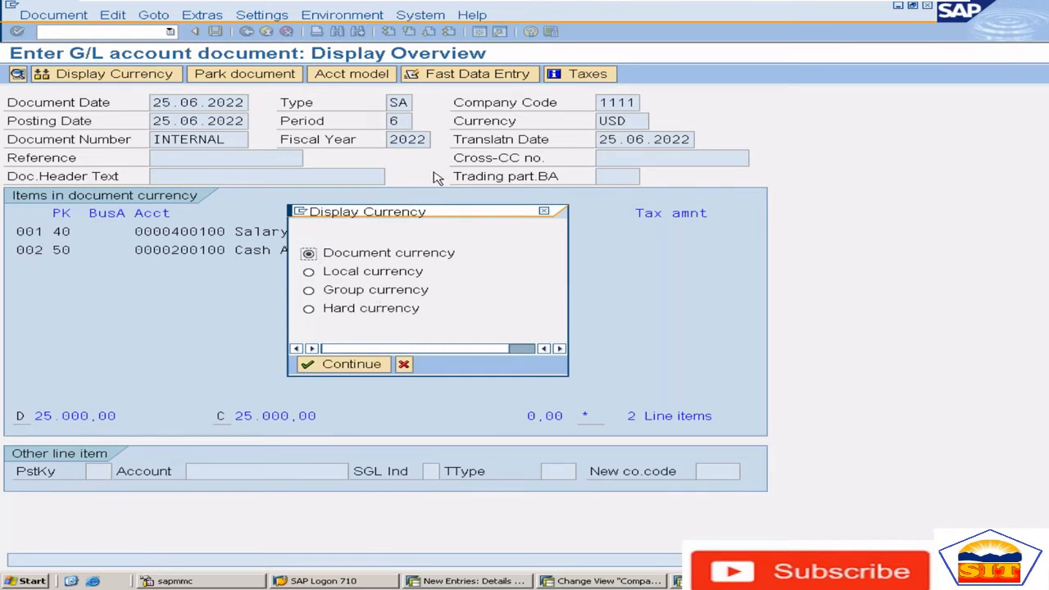
drag(427, 217, 806, 110)
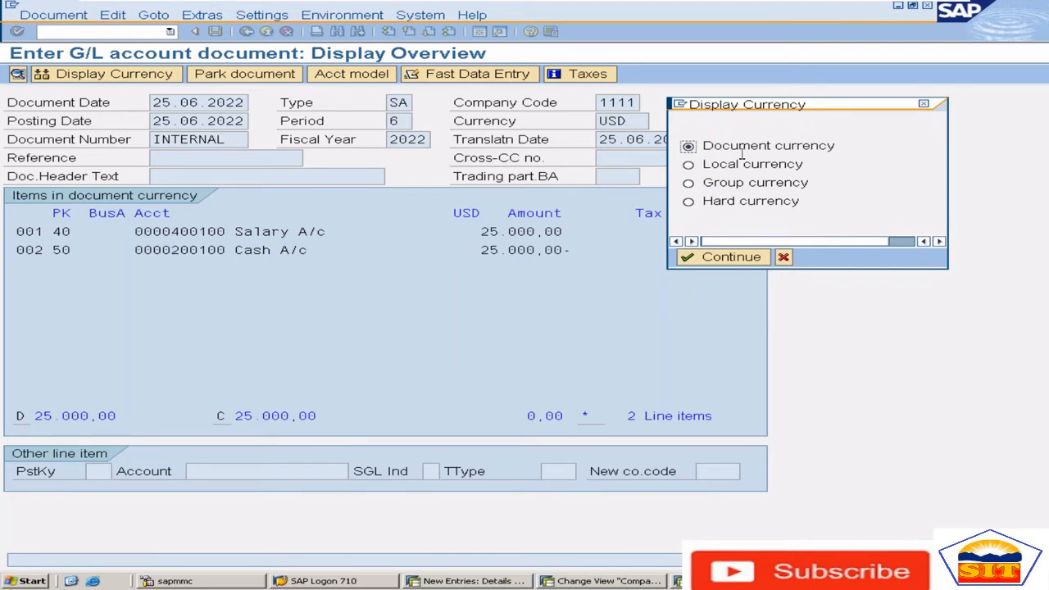
Check the local currency settings in the new entry for company code 8585 and return to the posting document
key(alt+Tab)
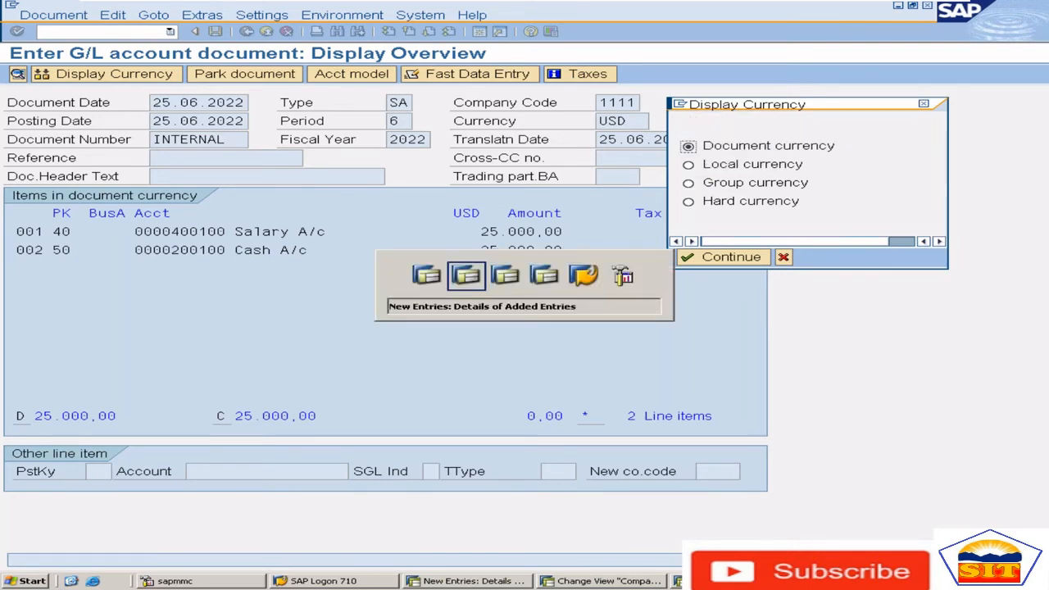
key(alt+Tab)
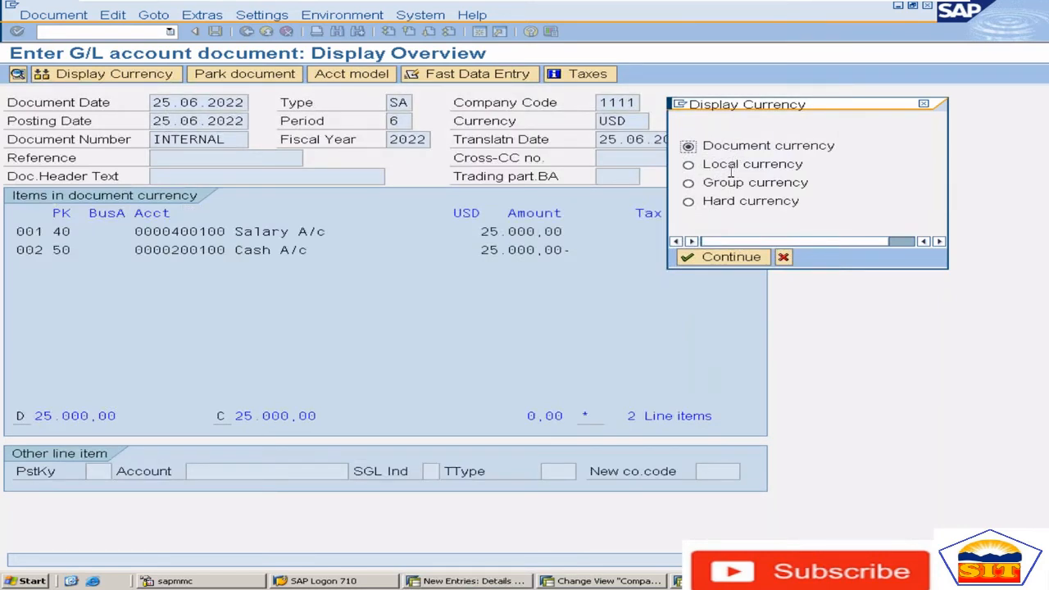
key(alt+Tab)
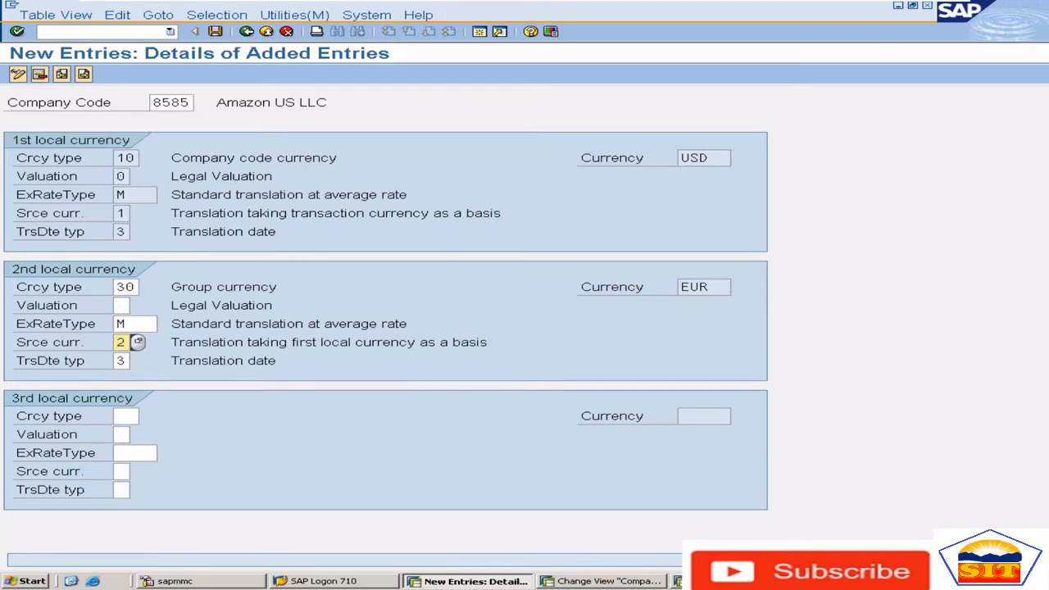
key(alt+Tab)
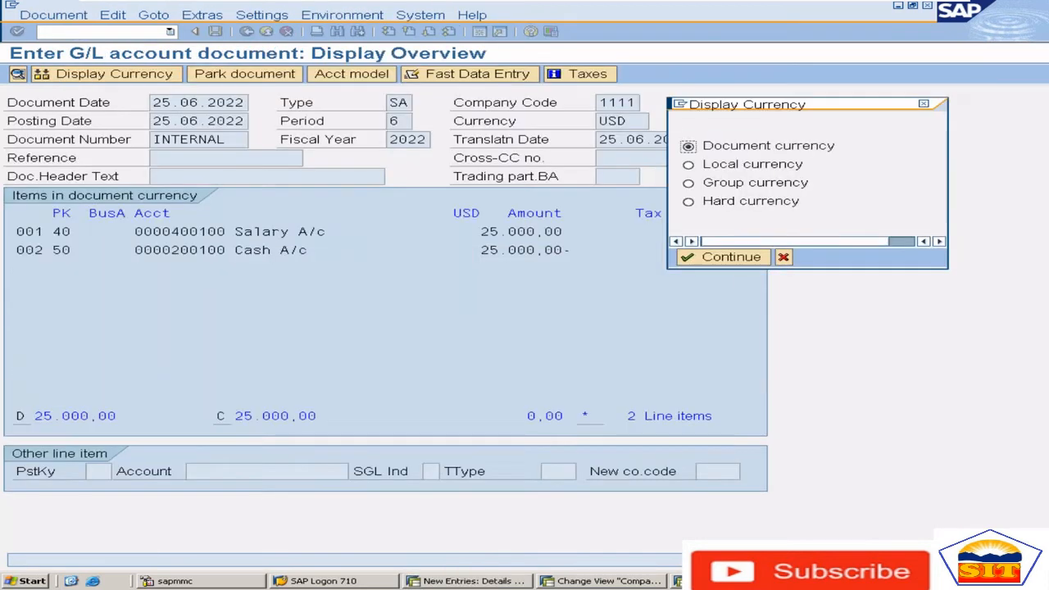
Display the document's line items in group currency and check the salary item's amount
click(689, 183)
click(724, 261)
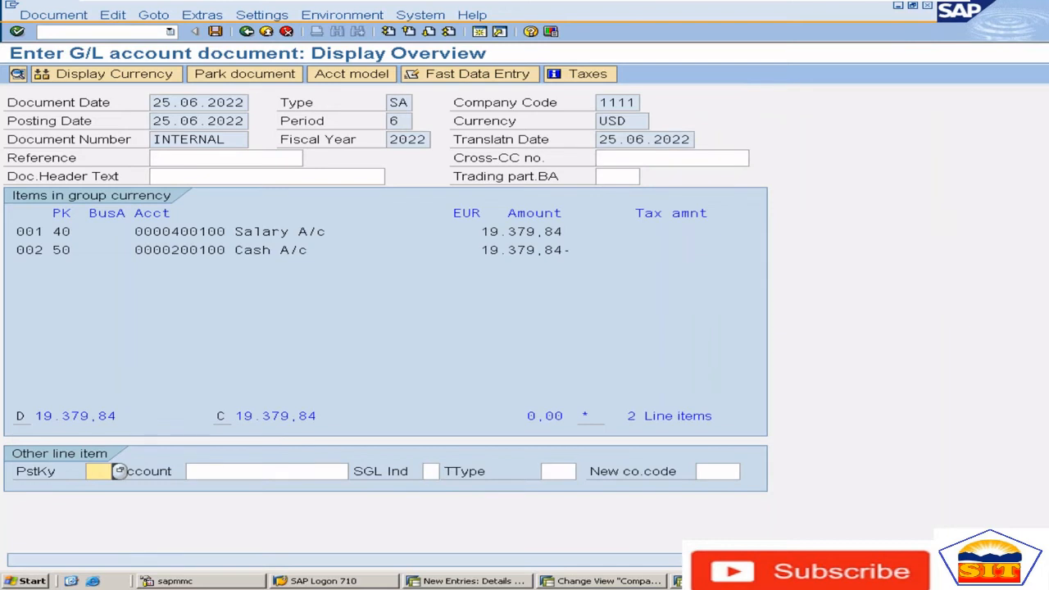
drag(475, 231, 588, 231)
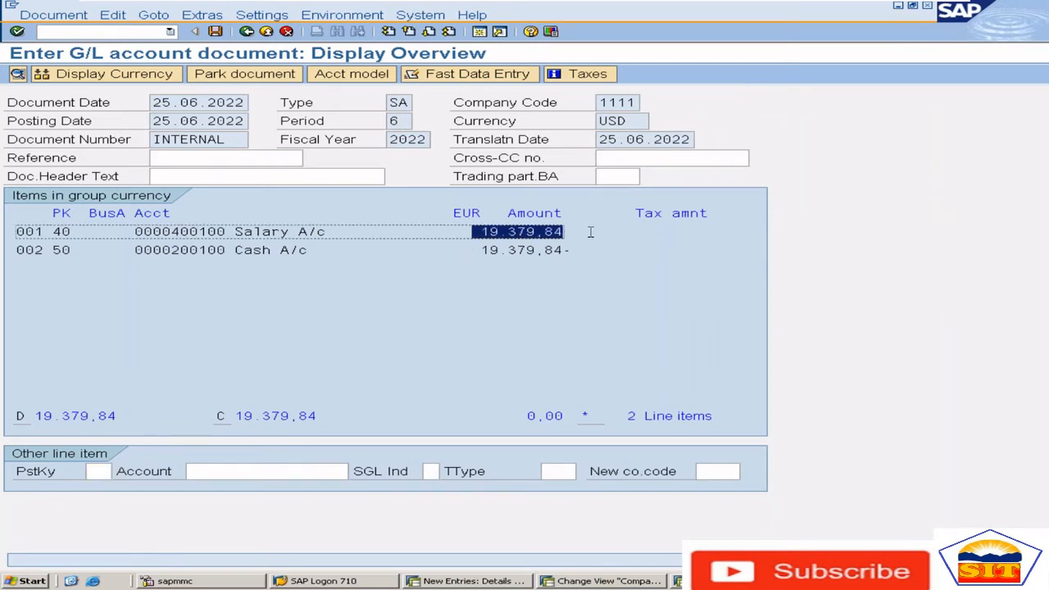
Display the document's line items in hard currency
click(144, 75)
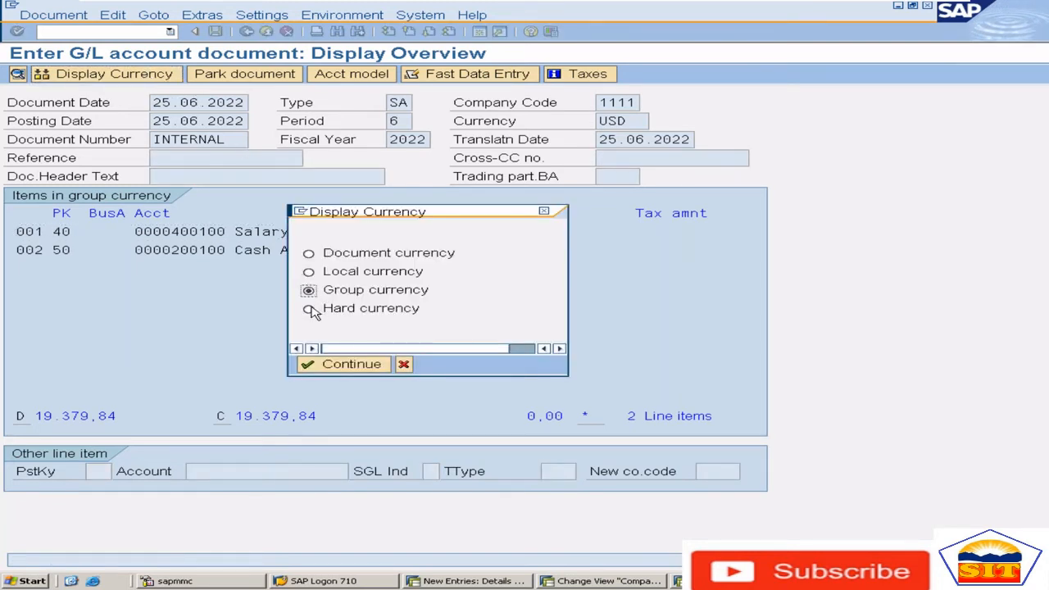
click(309, 309)
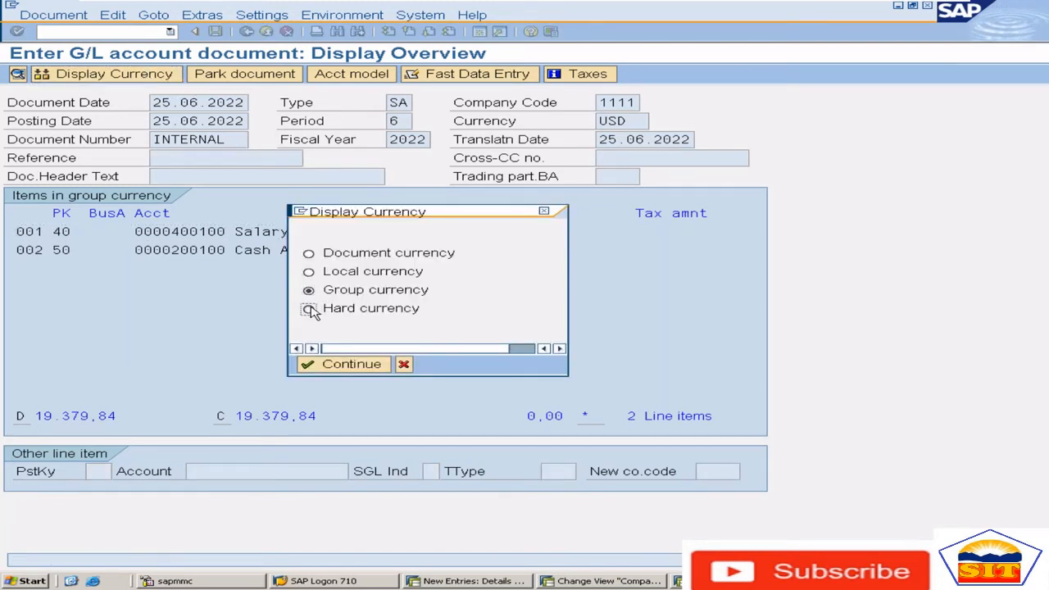
click(352, 365)
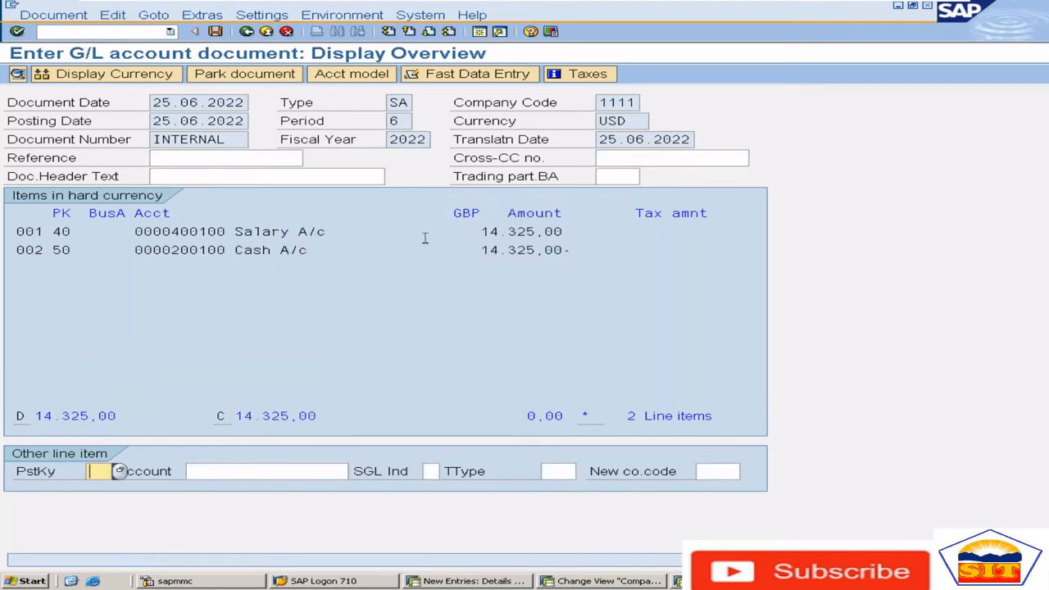
Check the salary item's amount in hard currency and glance at the SAP currency notes in Word
drag(448, 213, 547, 215)
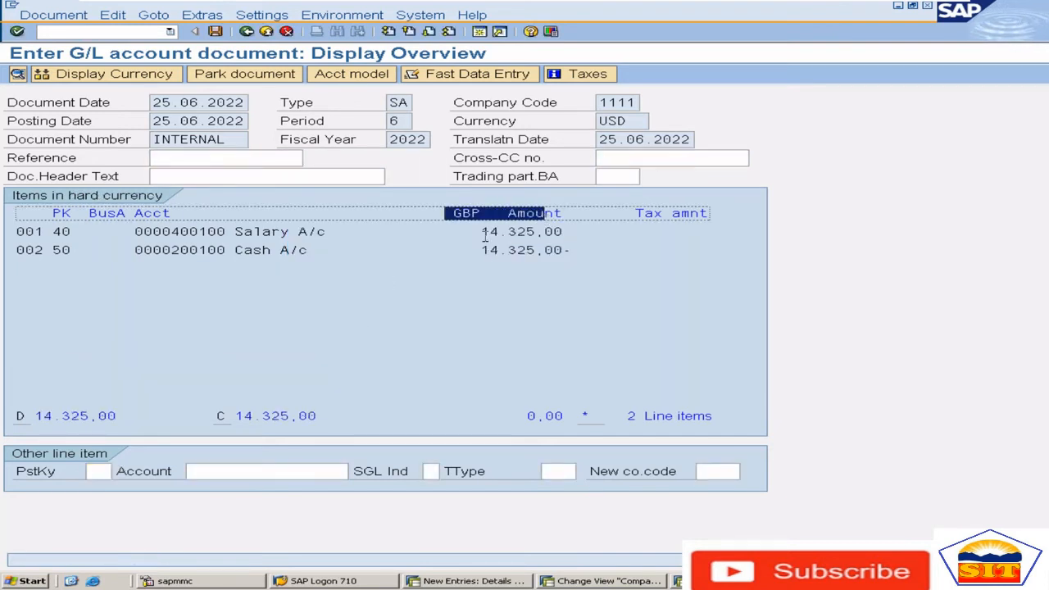
drag(482, 232, 566, 234)
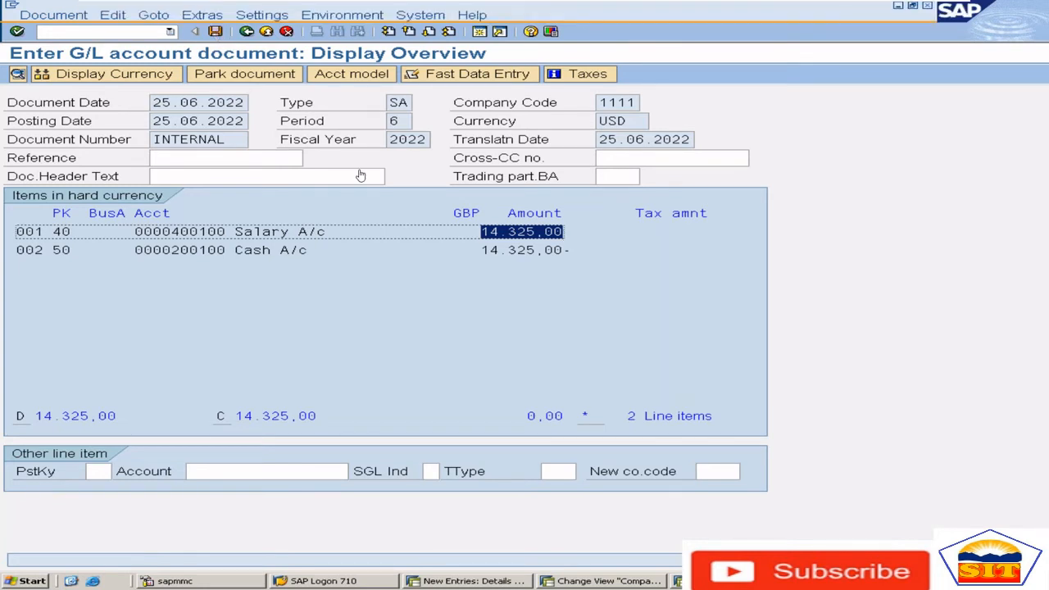
key(alt+Tab)
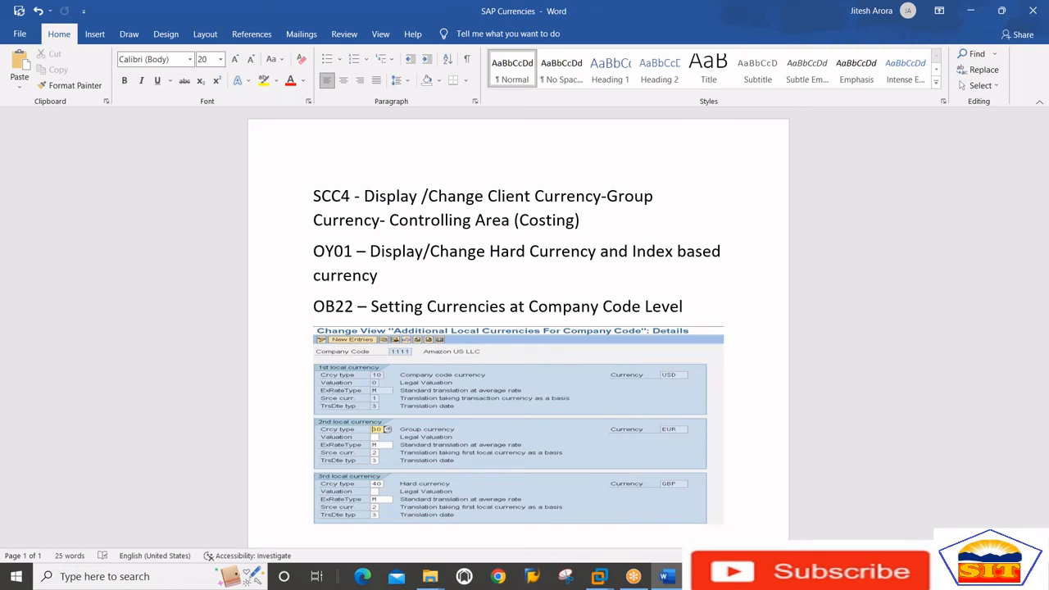
key(alt+Tab)
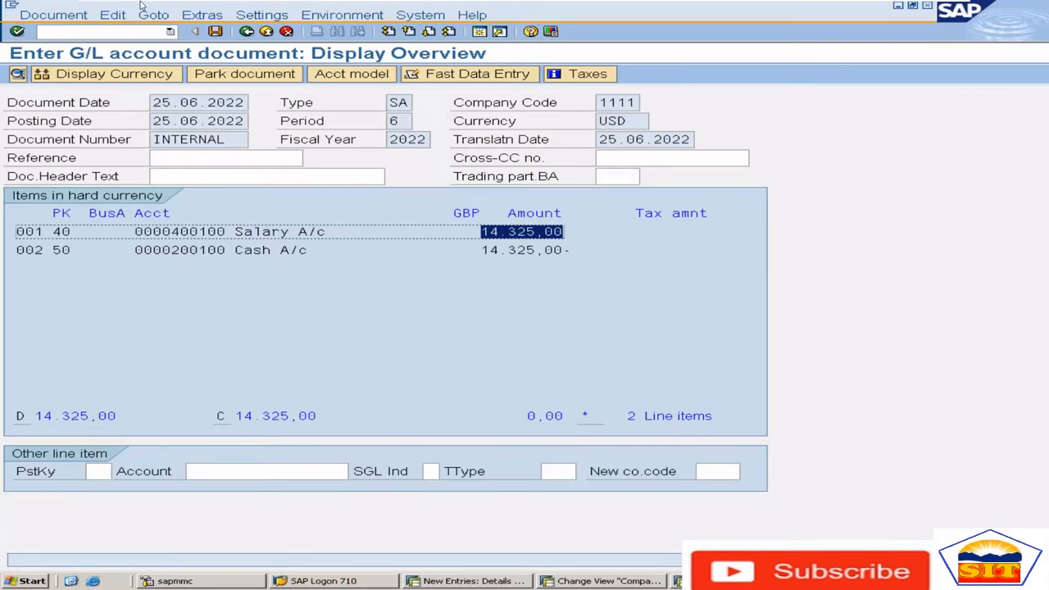
Post the G/L document and display the posted document, including the details of its salary line item
click(216, 33)
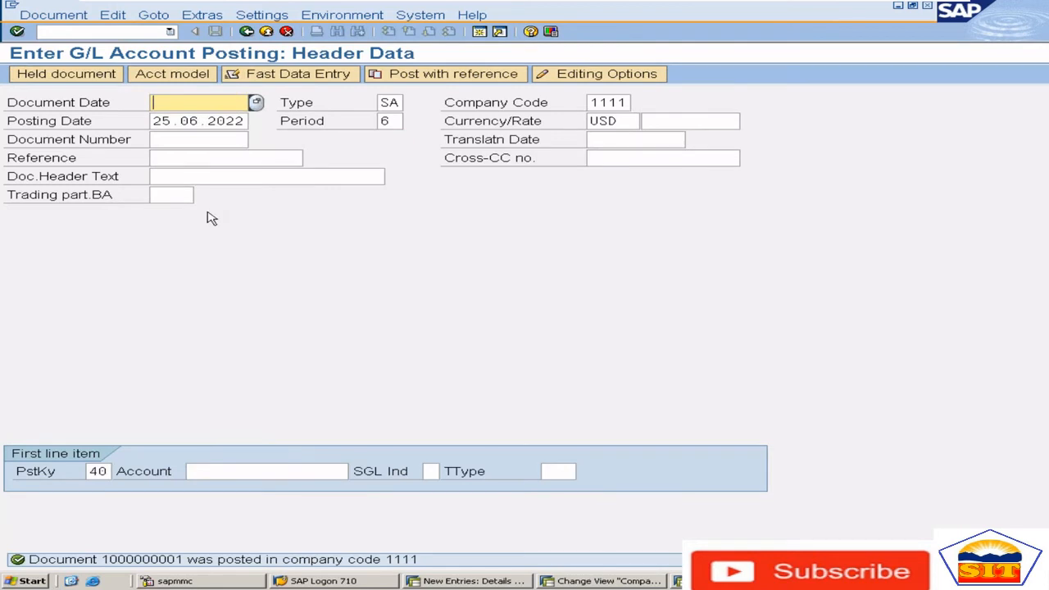
click(74, 17)
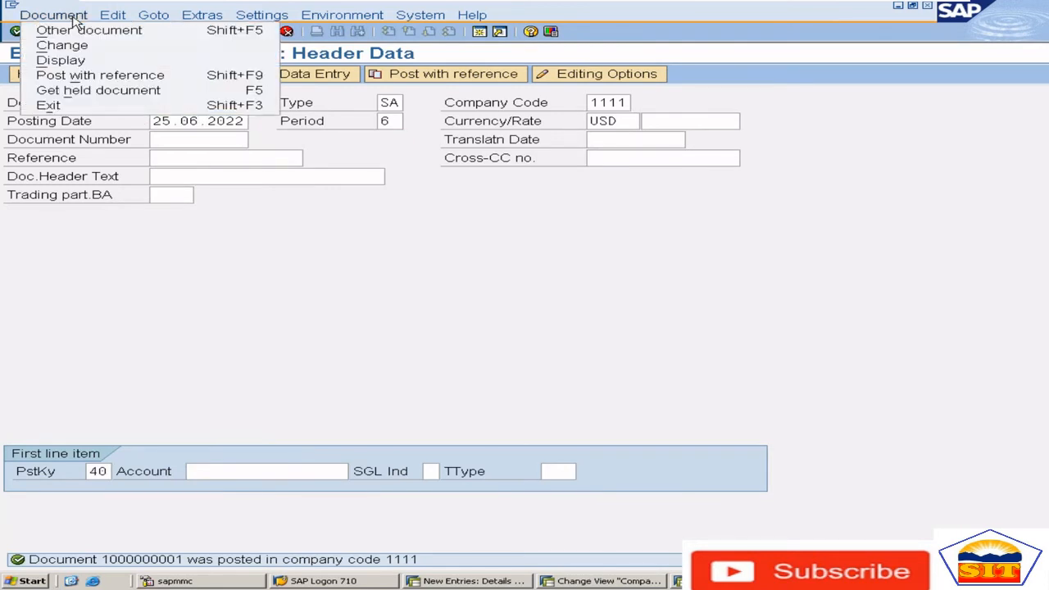
click(90, 60)
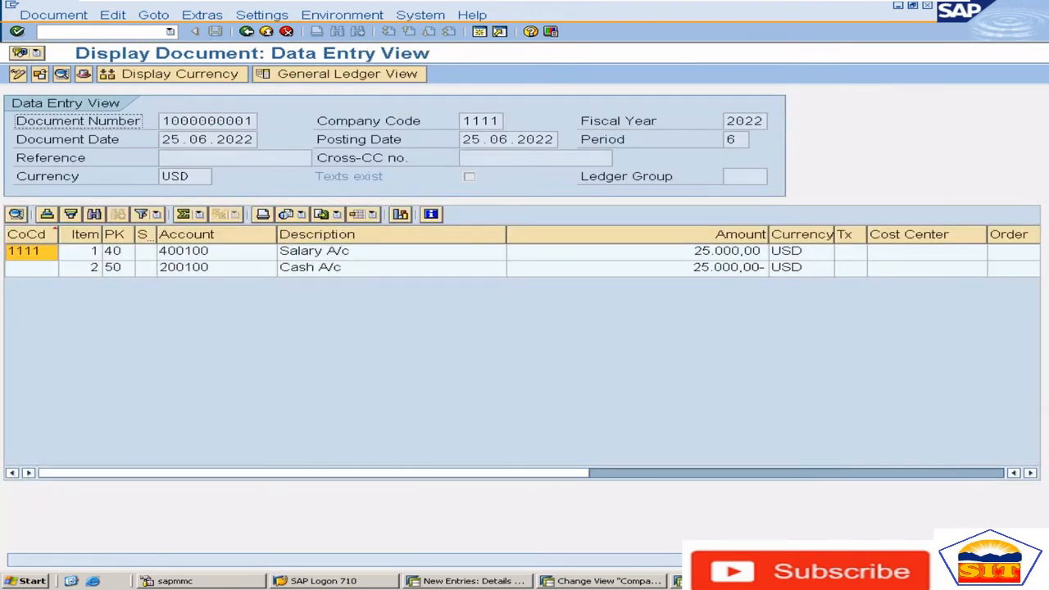
double_click(186, 251)
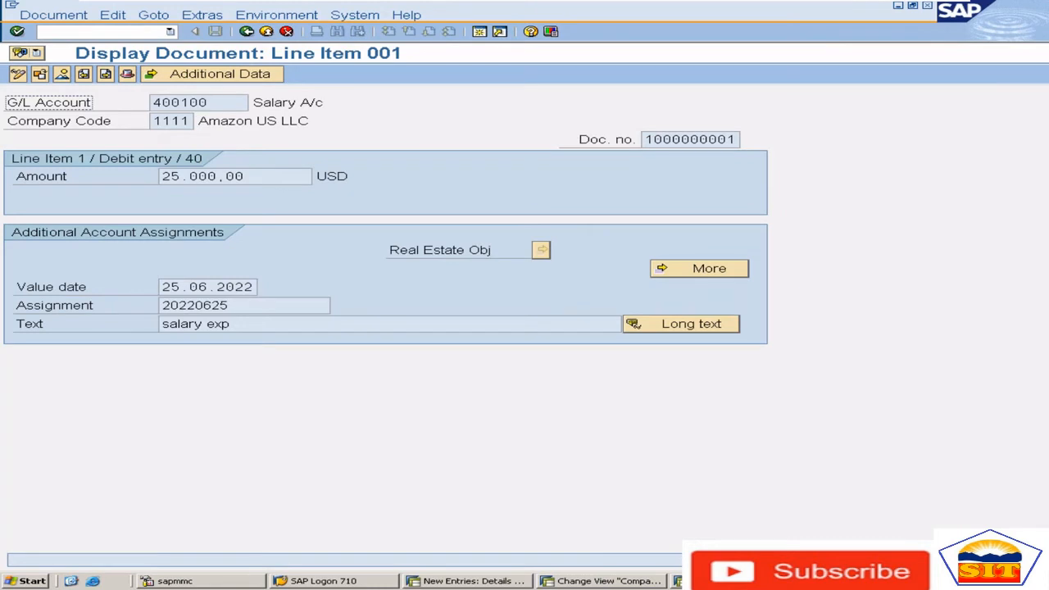
click(246, 32)
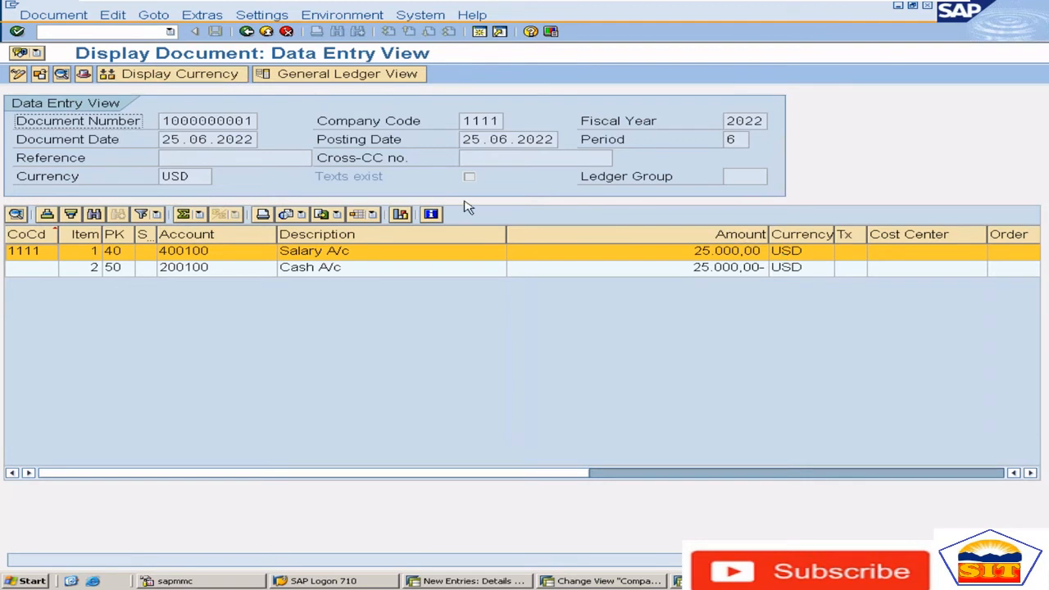
Display the posted document's line items in group currency and in hard currency
click(202, 80)
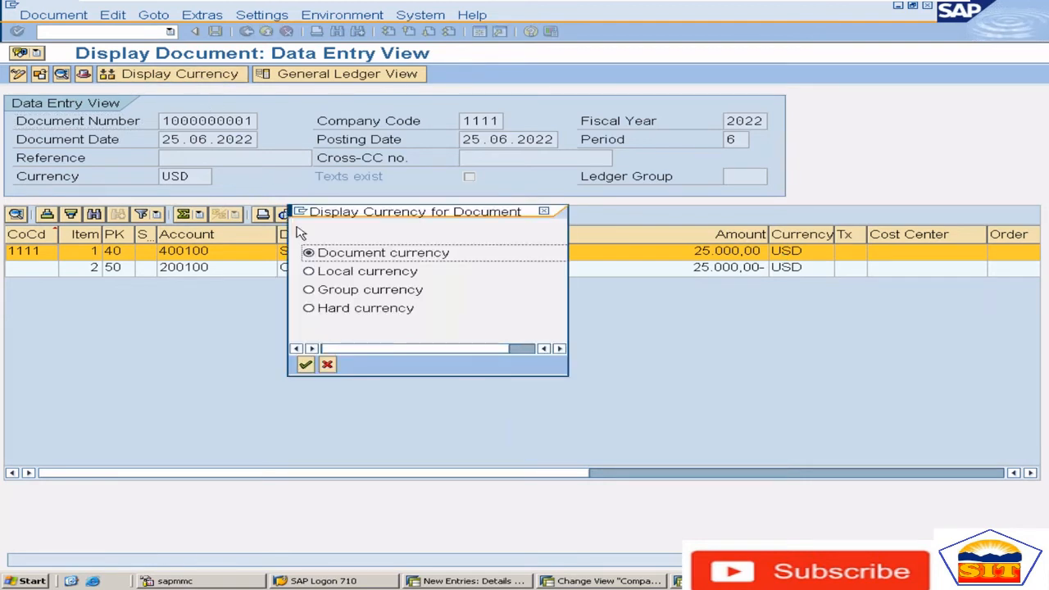
click(341, 291)
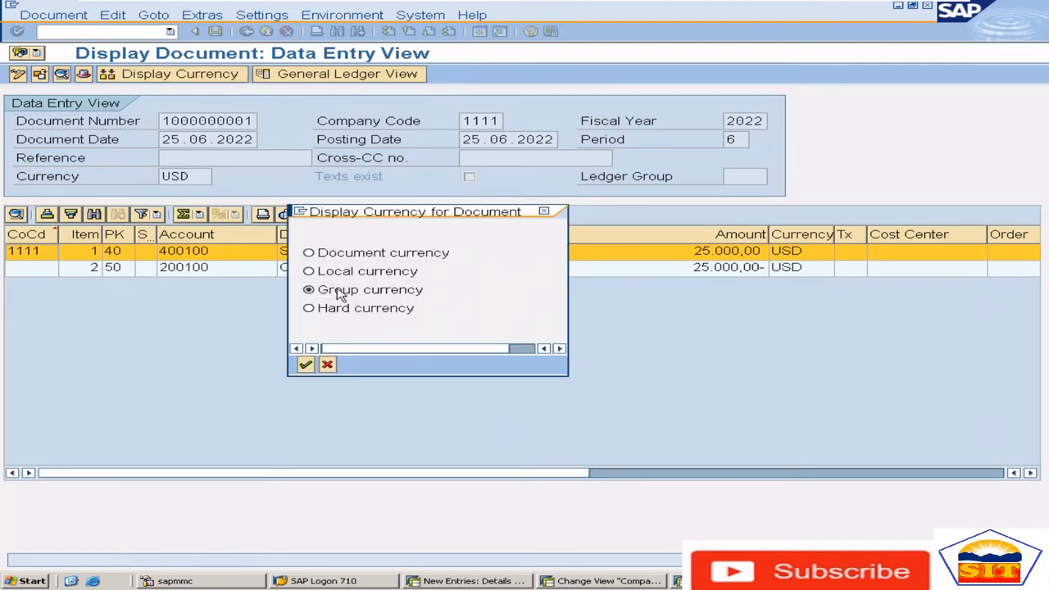
key(Return)
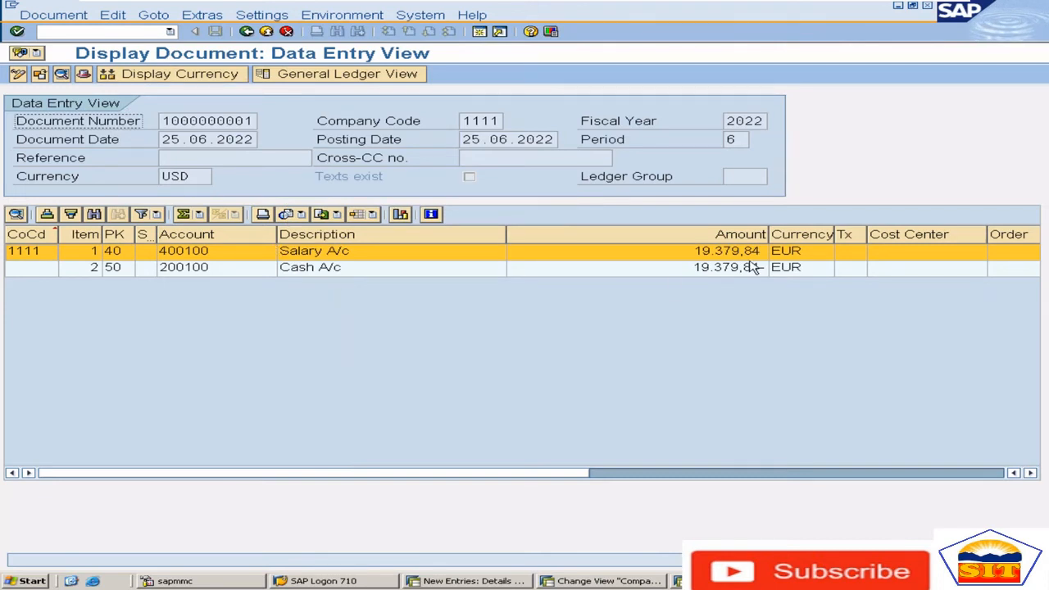
click(197, 80)
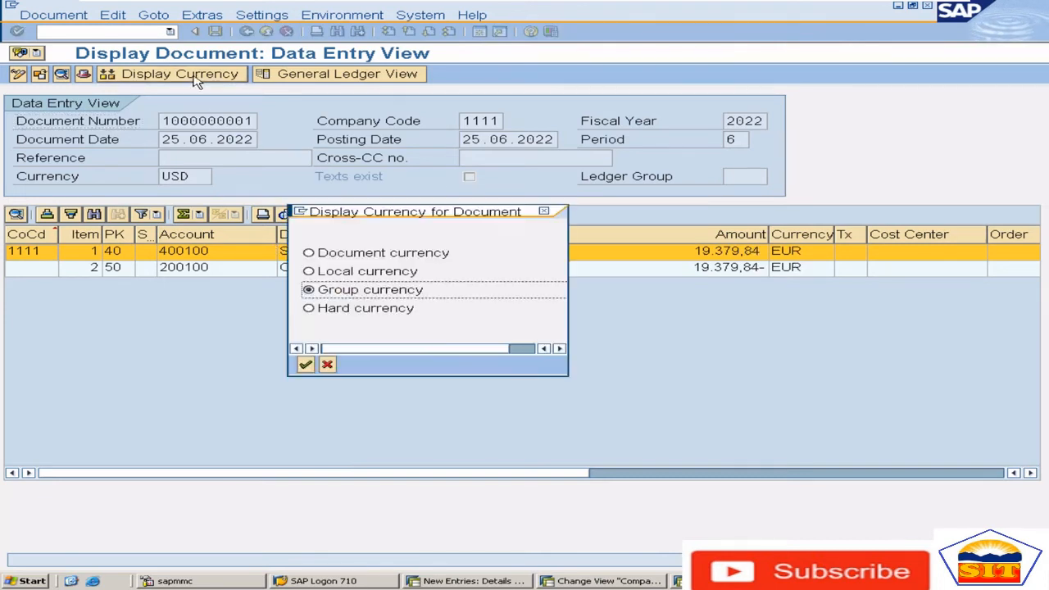
click(353, 310)
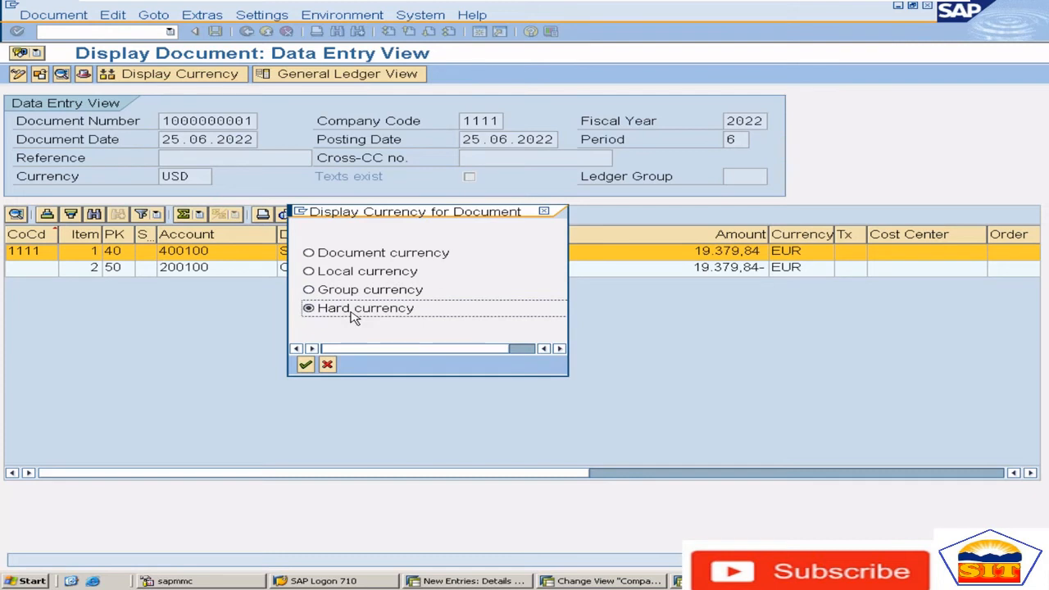
key(Return)
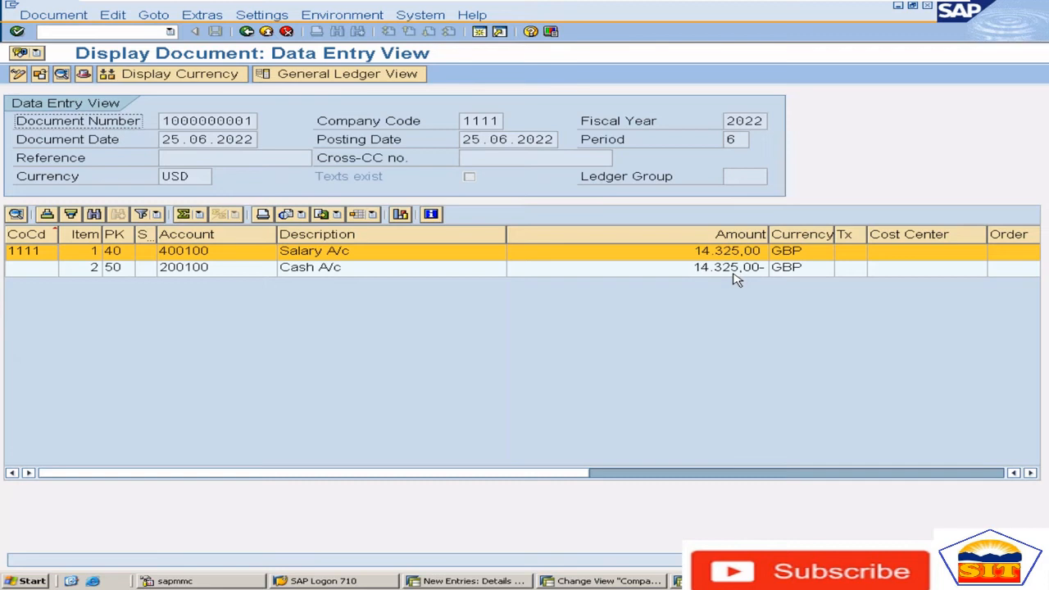
Return to the new local currency entry for company code 8585 and examine its second local currency
key(alt+Tab)
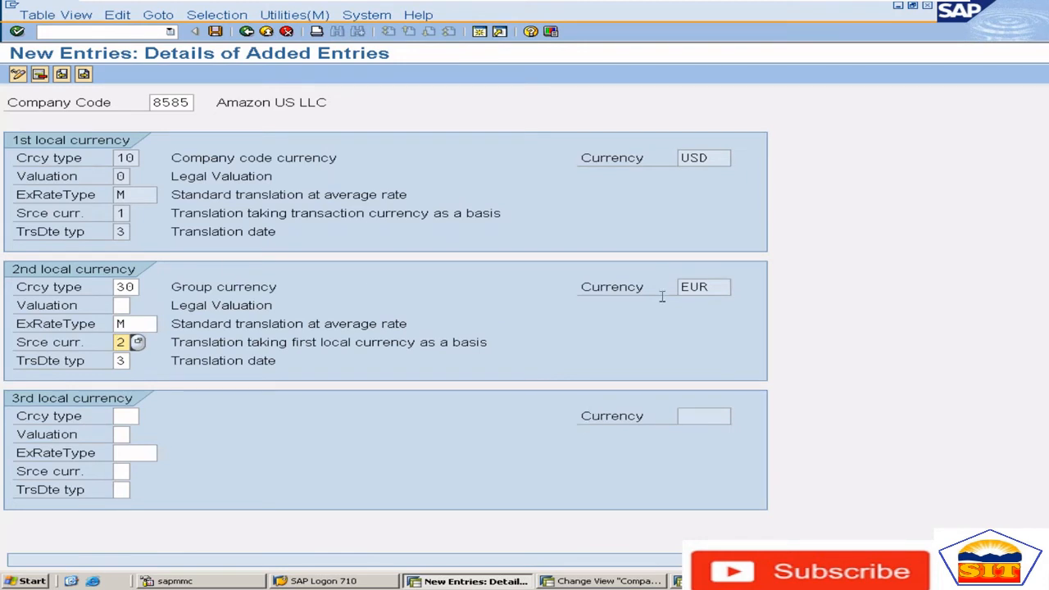
click(725, 287)
drag(725, 287, 638, 295)
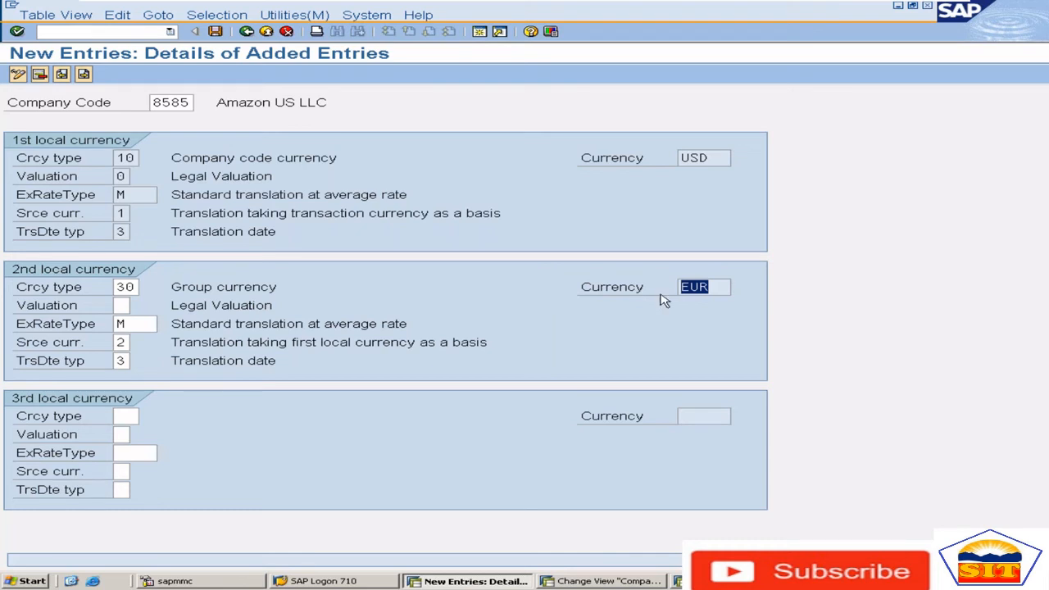
click(714, 288)
drag(715, 288, 689, 287)
click(721, 287)
drag(721, 287, 680, 287)
click(713, 287)
drag(713, 287, 680, 287)
click(714, 286)
Open the clients overview with transaction SCC4 in the company code global data session
click(606, 582)
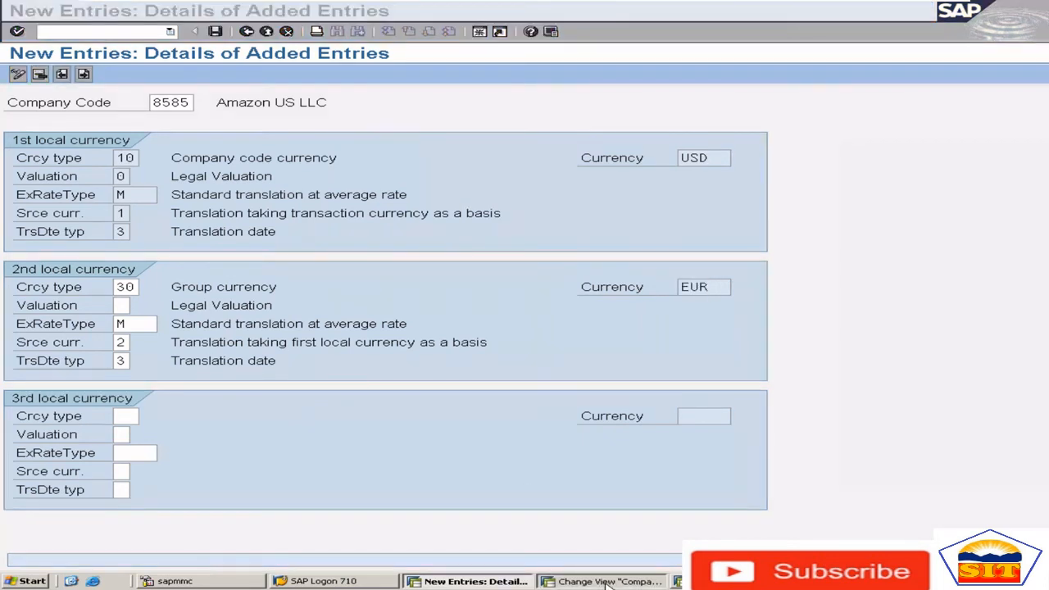
click(132, 31)
text(/nsco)
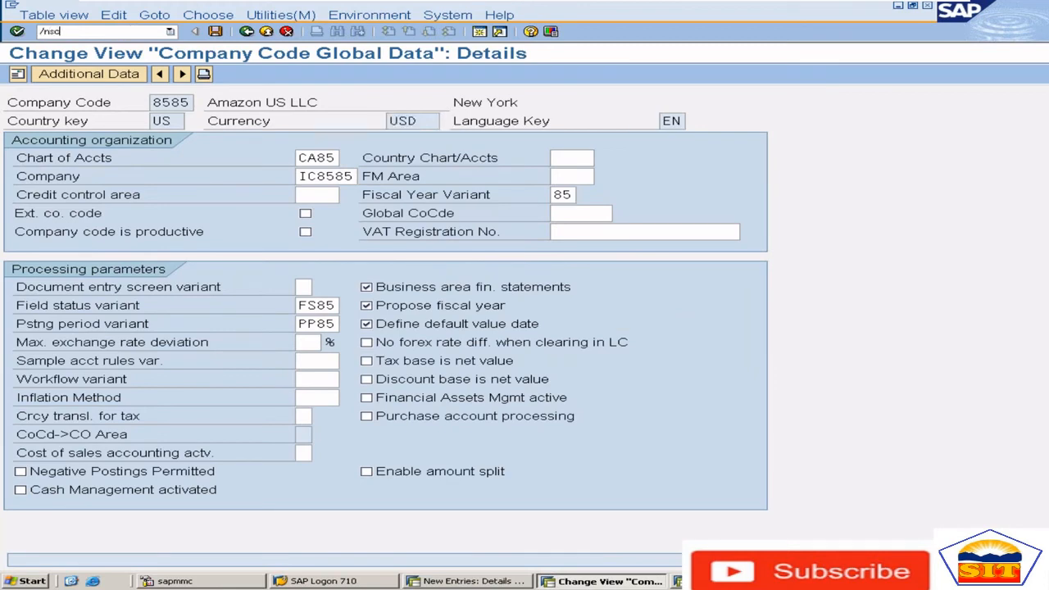
text(4)
key(Return)
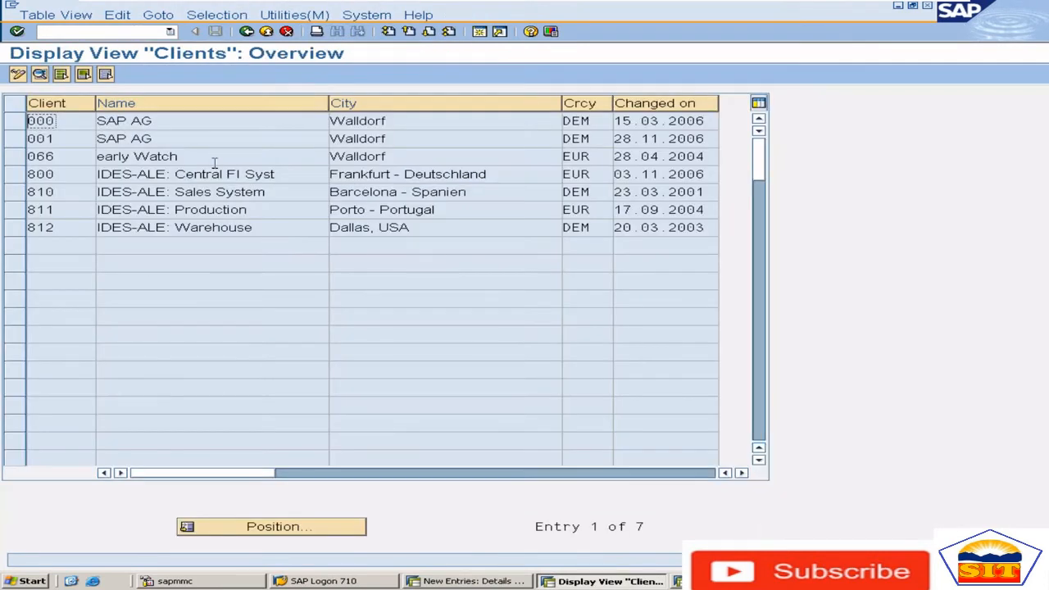
Open the details of client 800 and check its standard currency
click(472, 174)
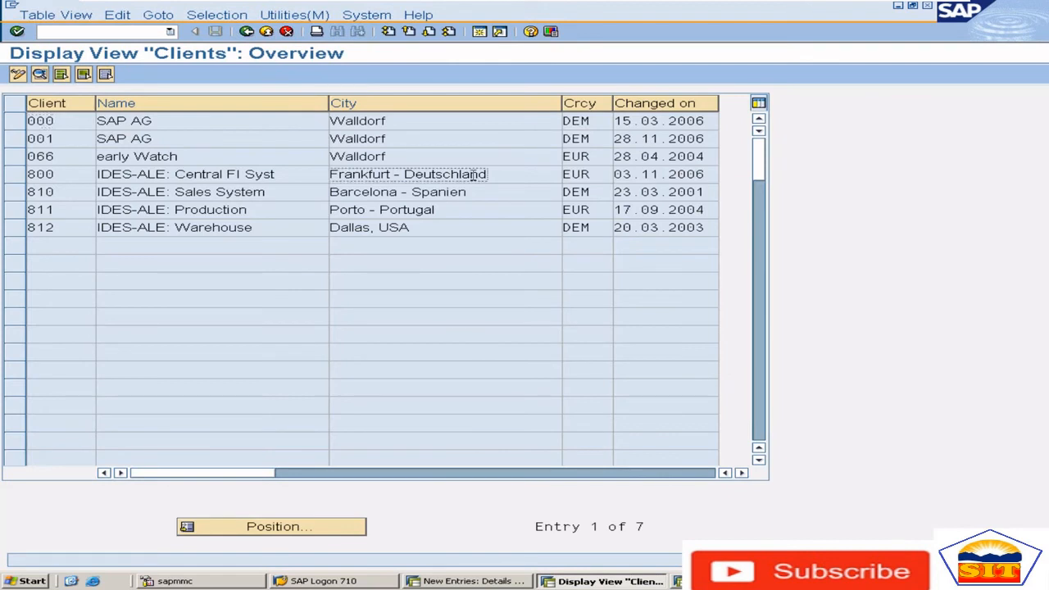
drag(592, 177, 563, 176)
double_click(524, 176)
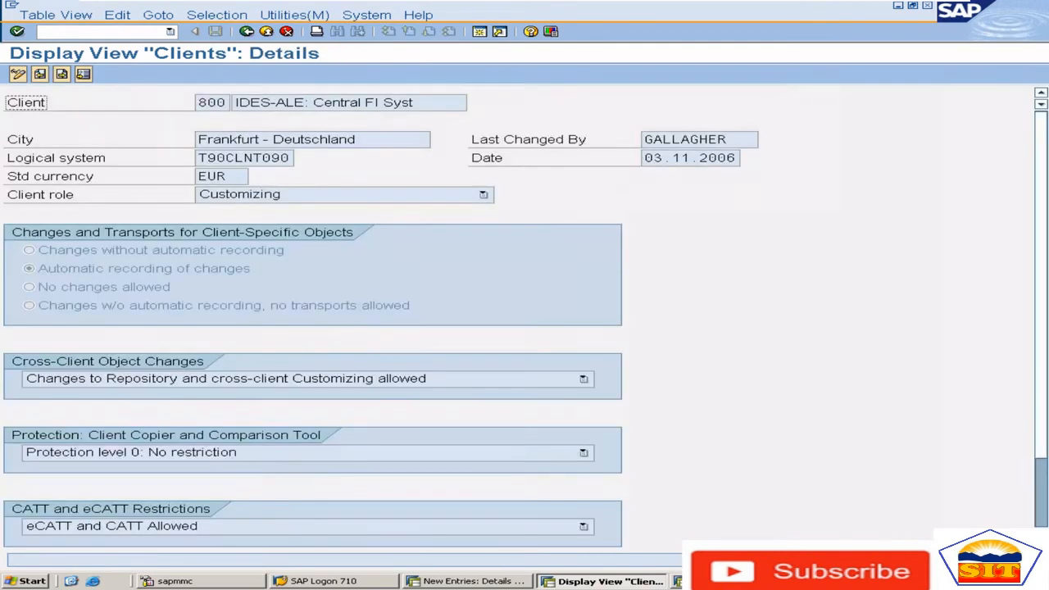
click(229, 176)
double_click(210, 175)
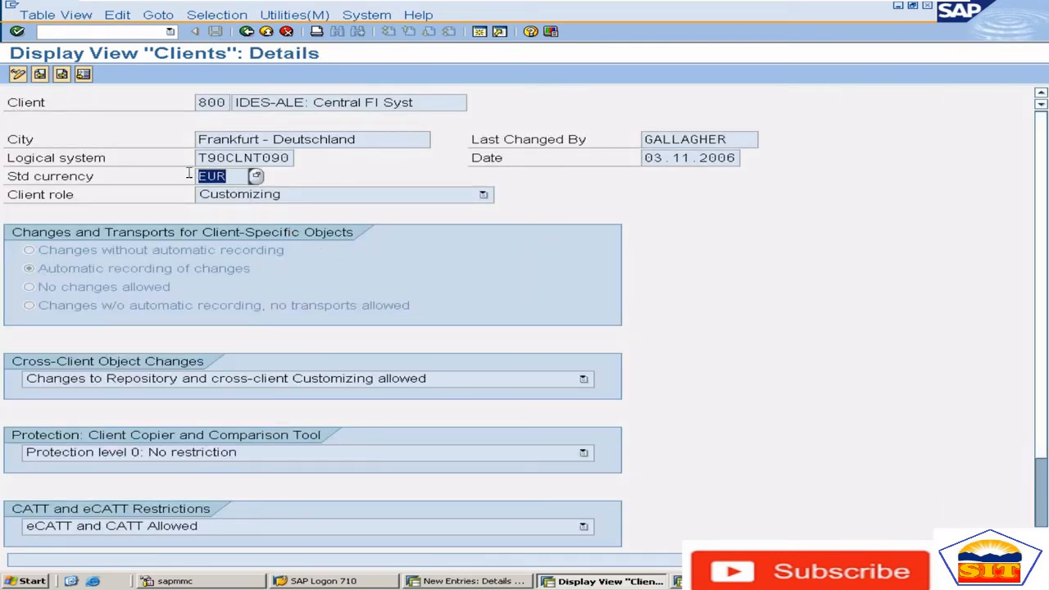
Compare company code 8585's second local currency with the standard currency of client 800
key(alt+Tab)
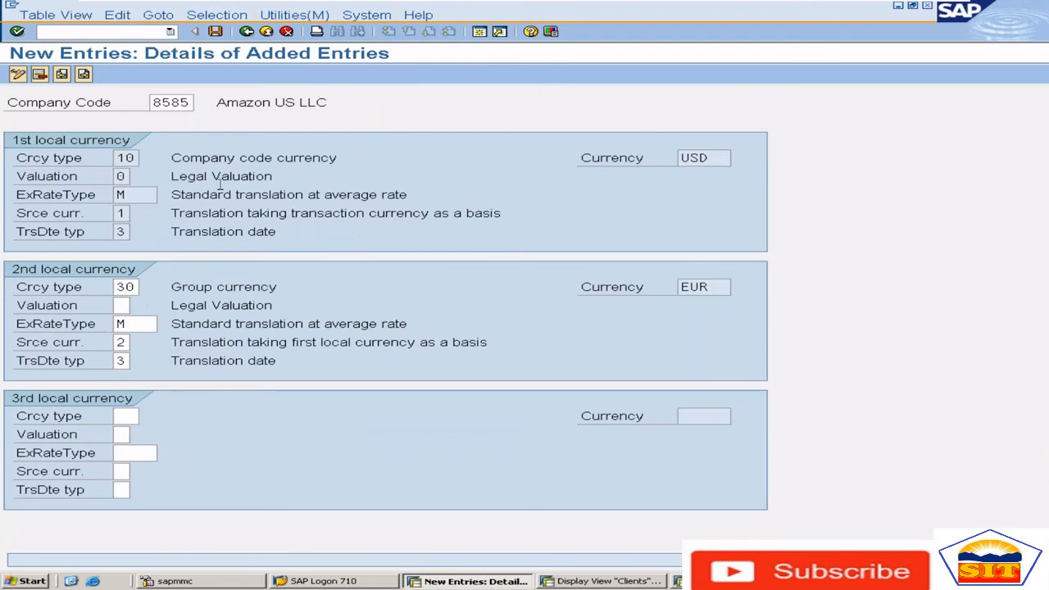
drag(712, 288, 656, 294)
drag(719, 290, 670, 285)
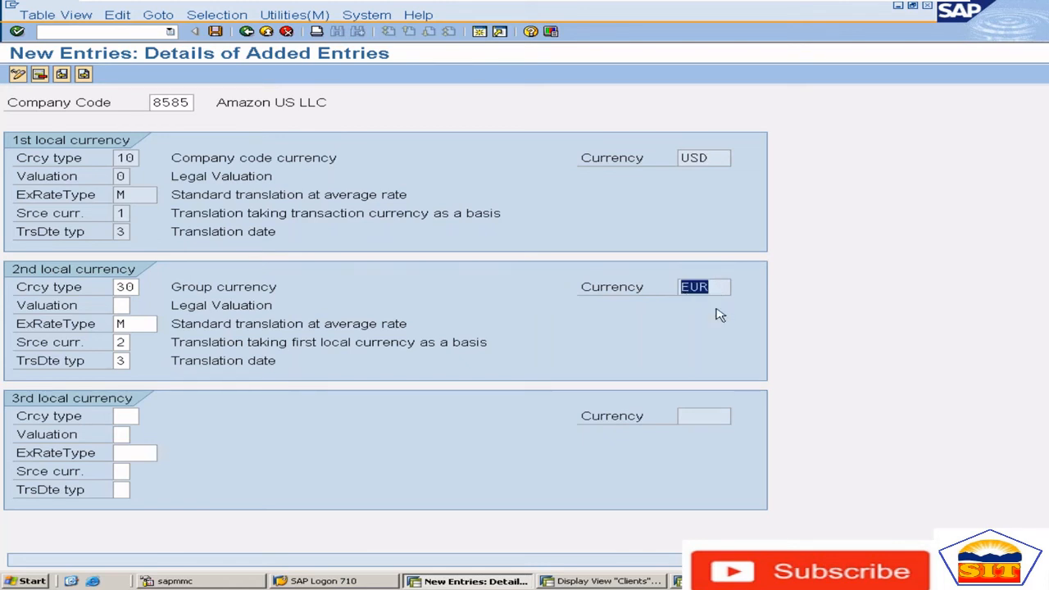
key(alt+Tab)
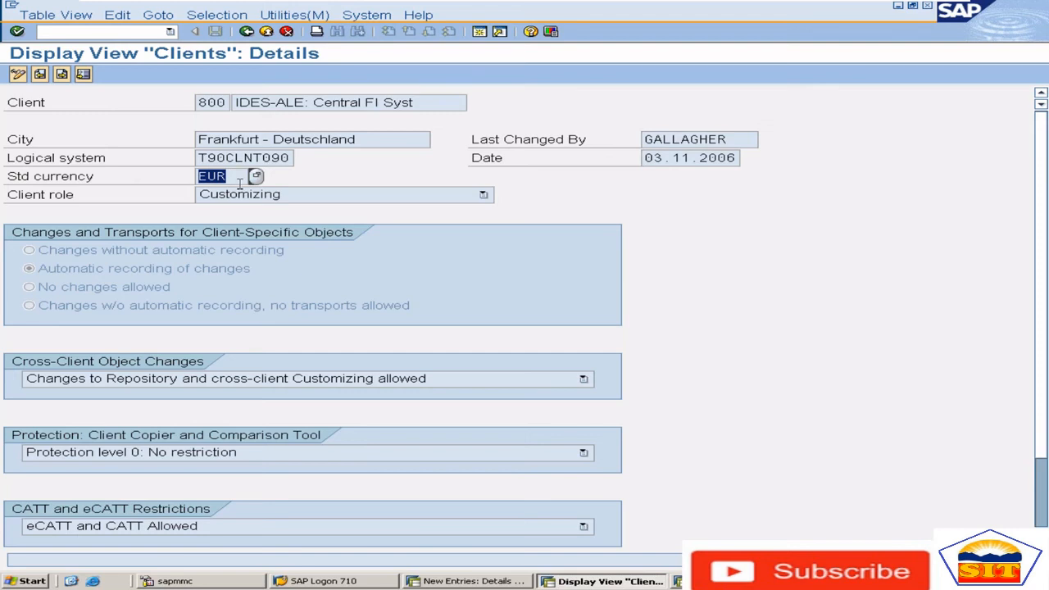
key(alt+Tab)
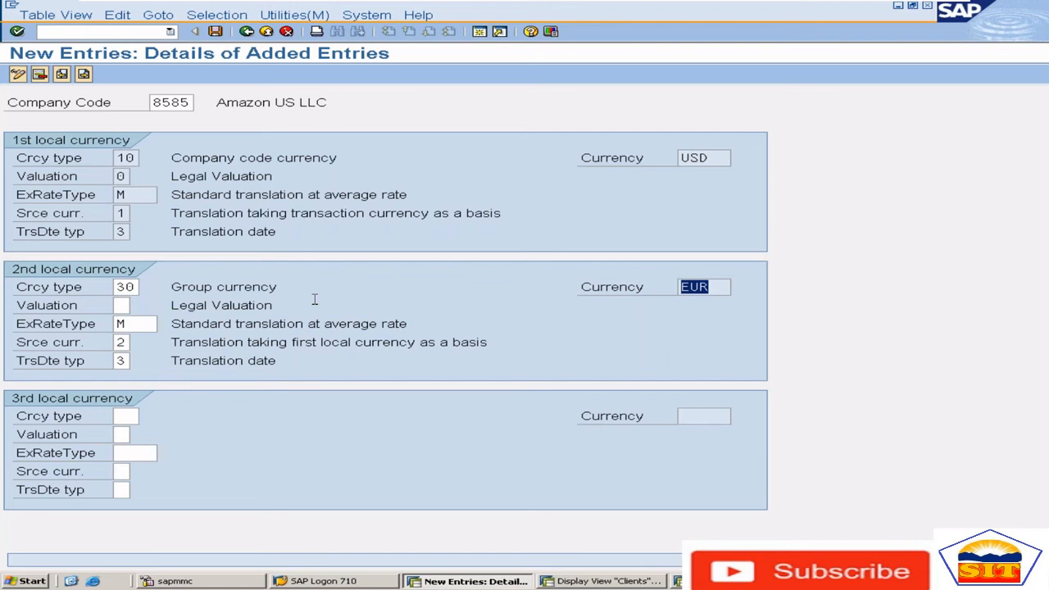
Set the third local currency's type to 40, Hard currency, for company code 8585
click(128, 416)
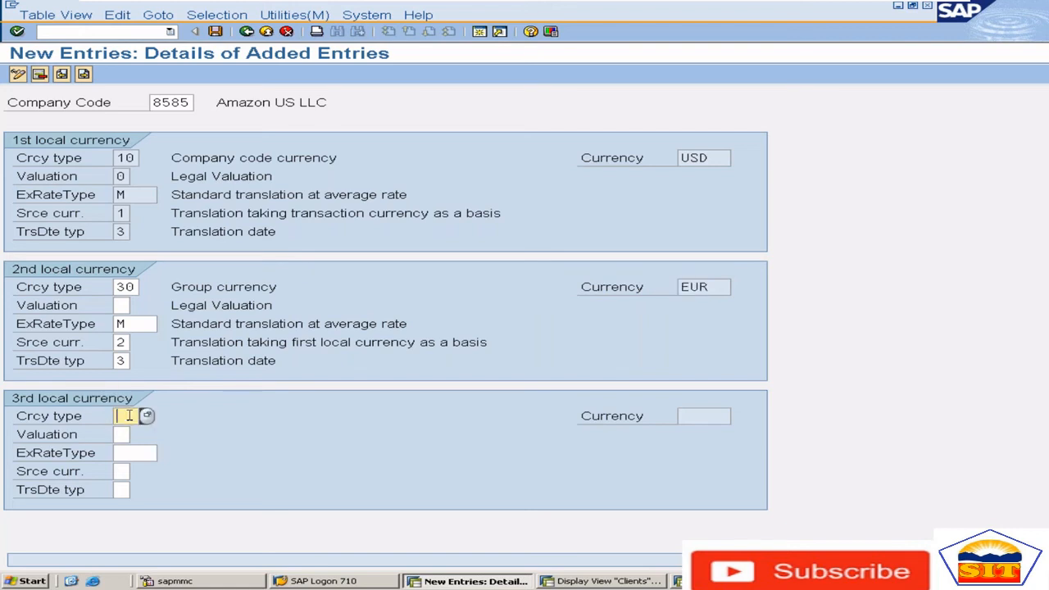
click(146, 416)
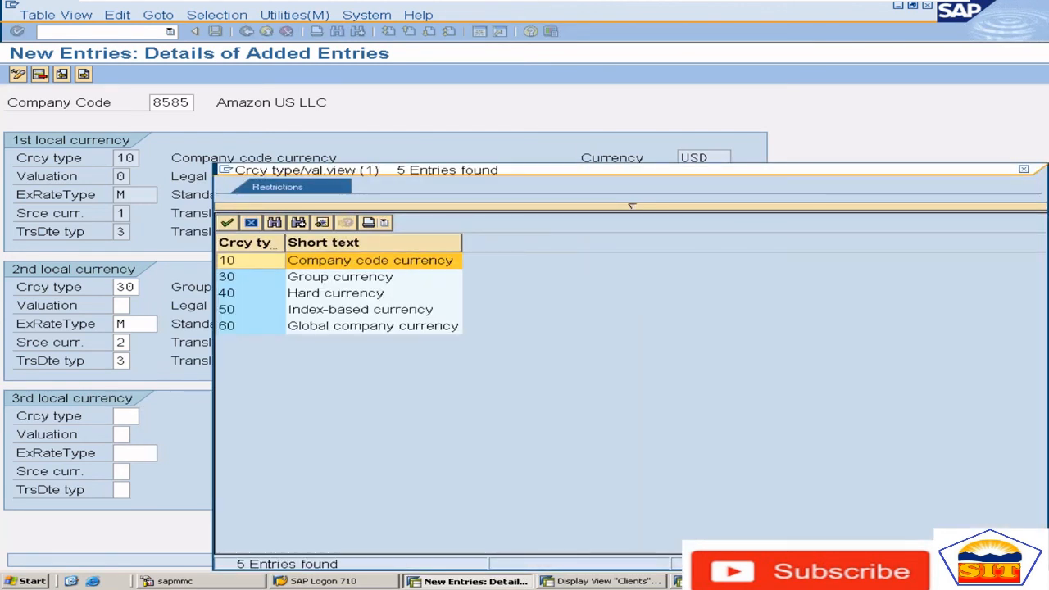
key(Down)
key(Down)
key(Down)
key(Up)
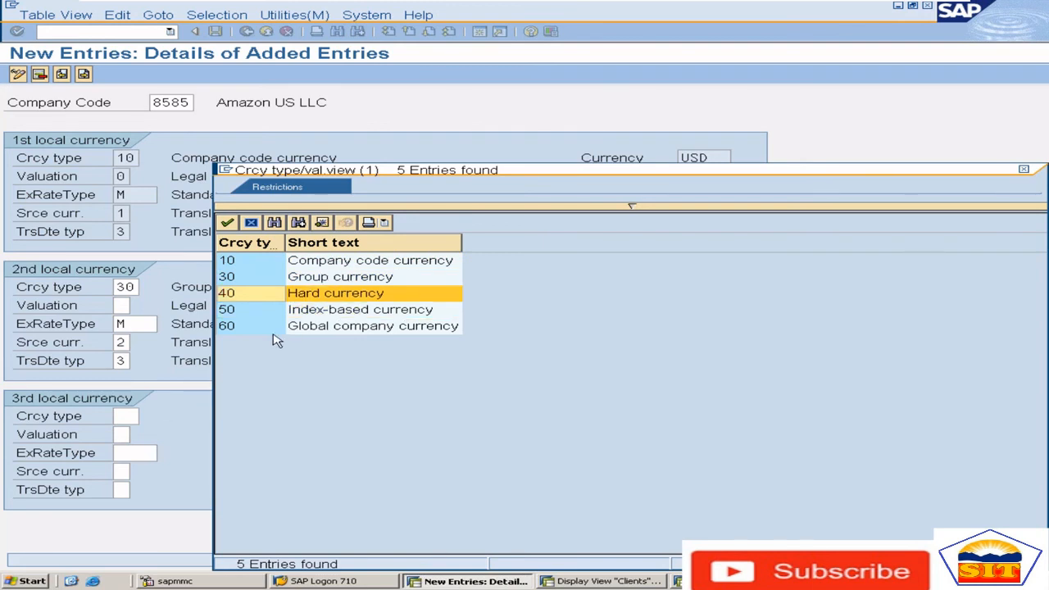
double_click(333, 302)
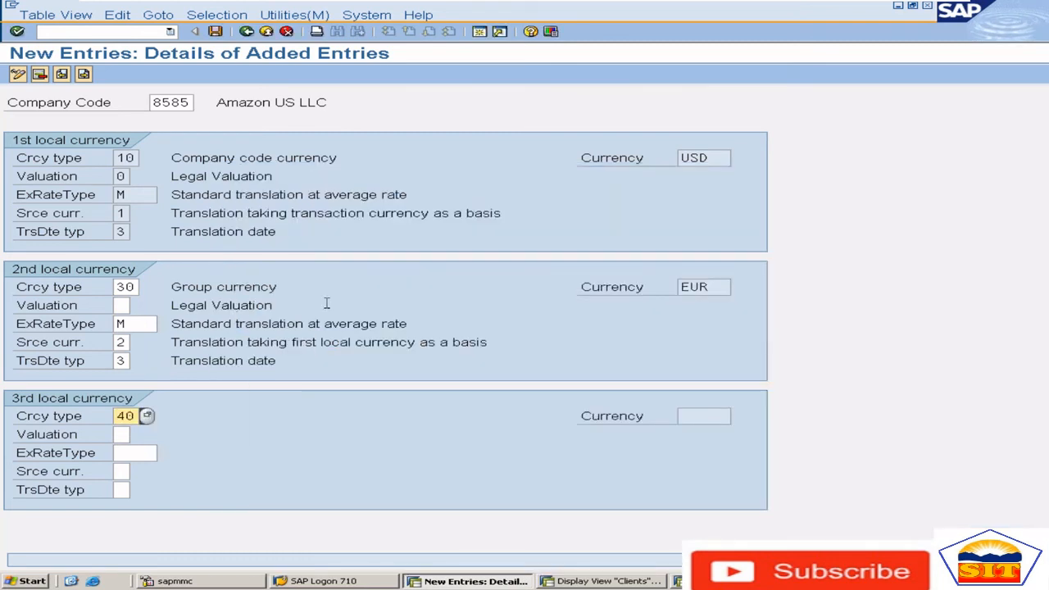
Set the third local currency's exchange rate type to M, source currency to 2 and translation date type to 3
click(146, 453)
text(M)
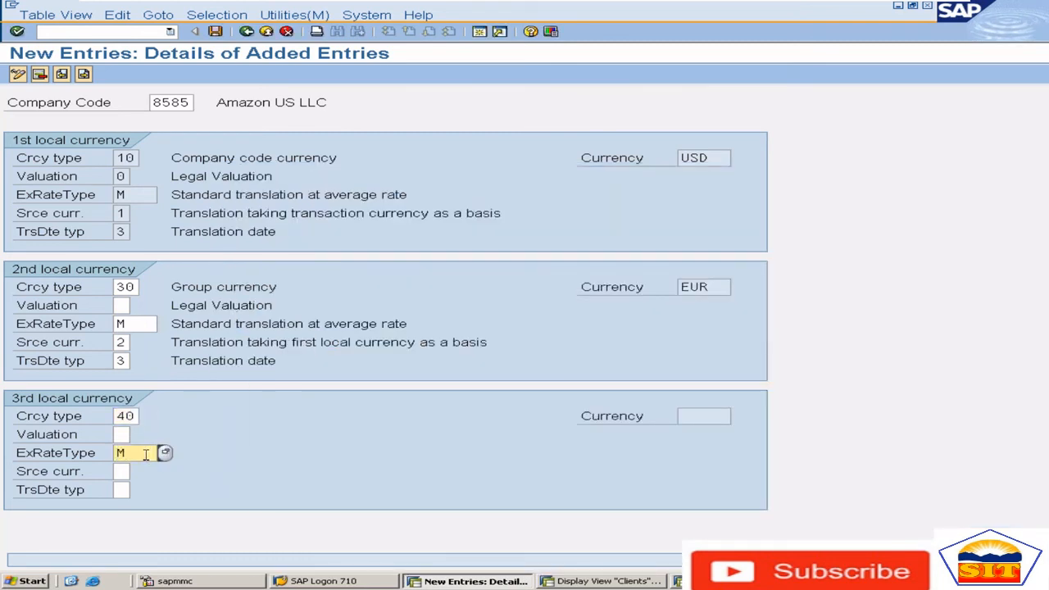
key(Tab)
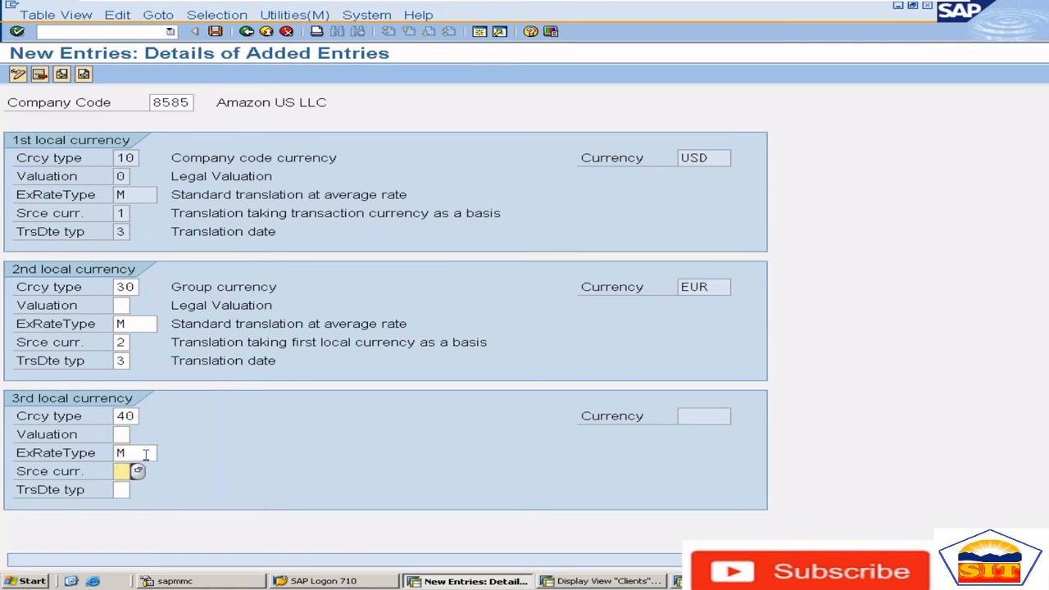
text(2)
key(Tab)
text(3)
key(Return)
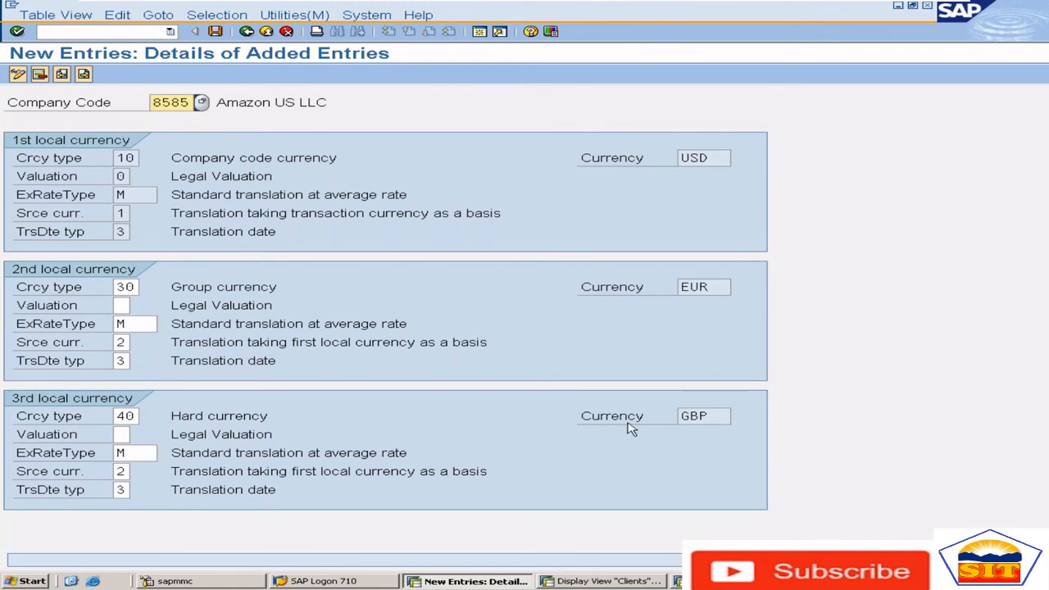
Set the third local currency's type to 50, Index-based currency, and check the currency it assigns
drag(712, 415, 668, 415)
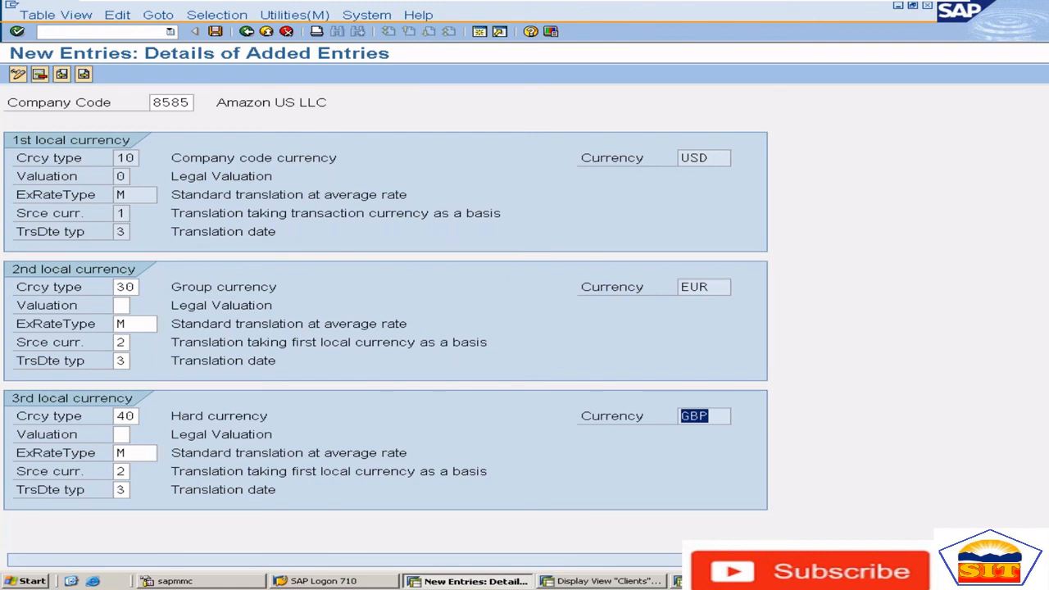
click(134, 417)
click(146, 415)
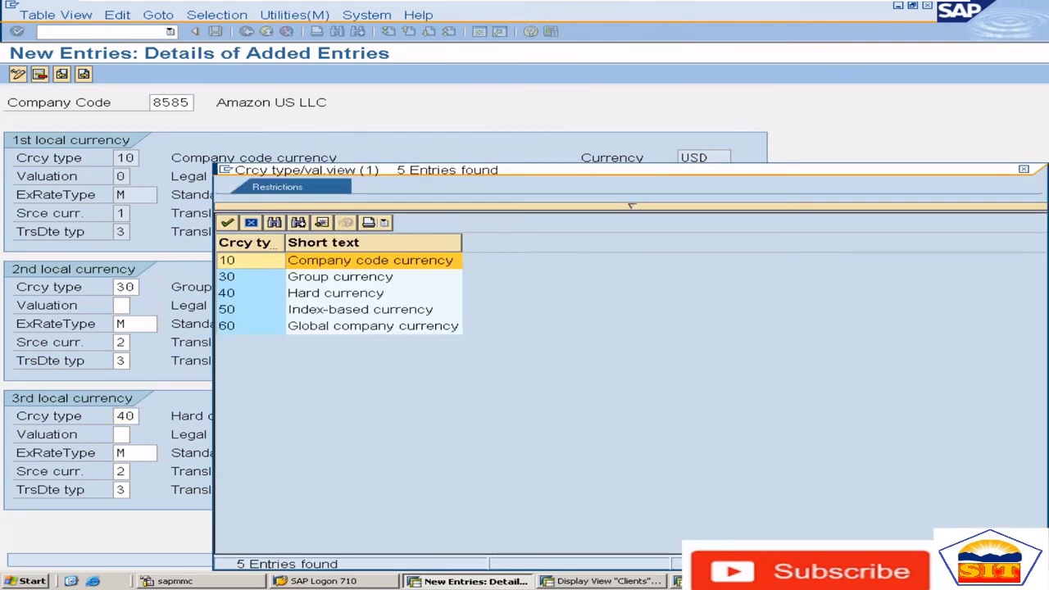
click(342, 316)
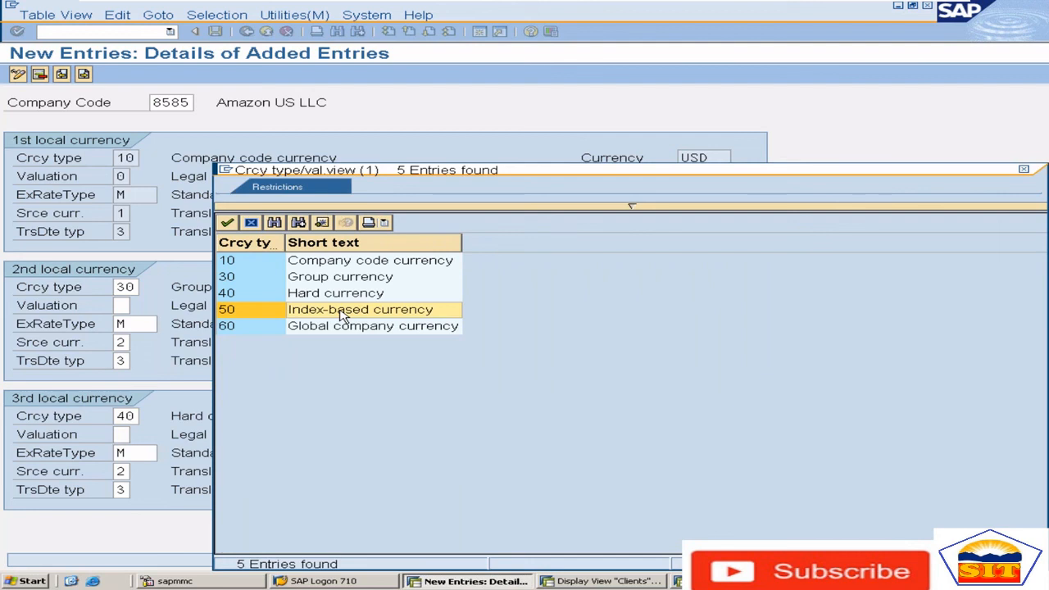
double_click(342, 316)
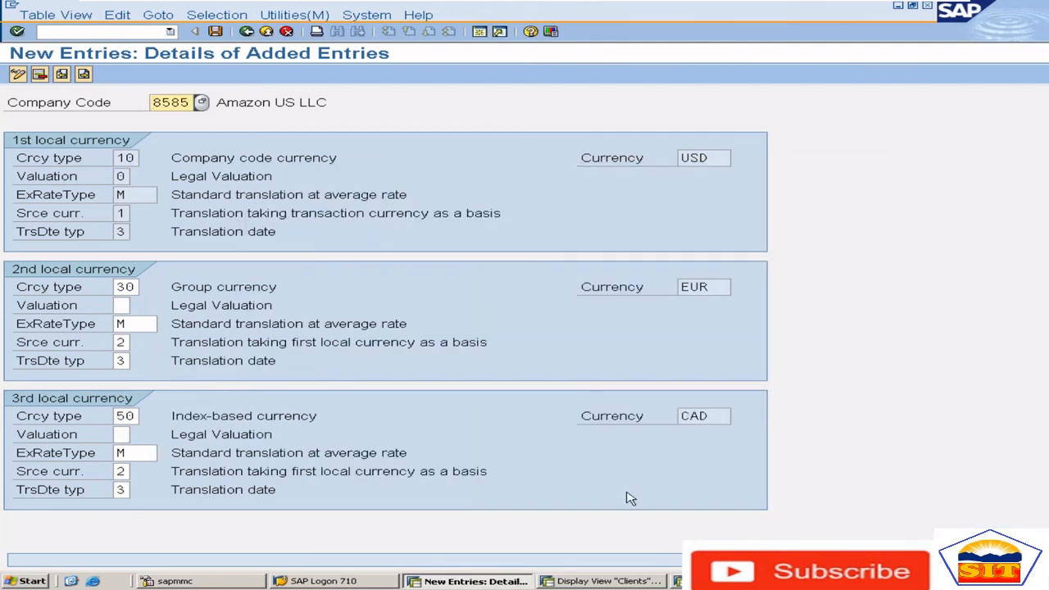
drag(714, 416, 626, 427)
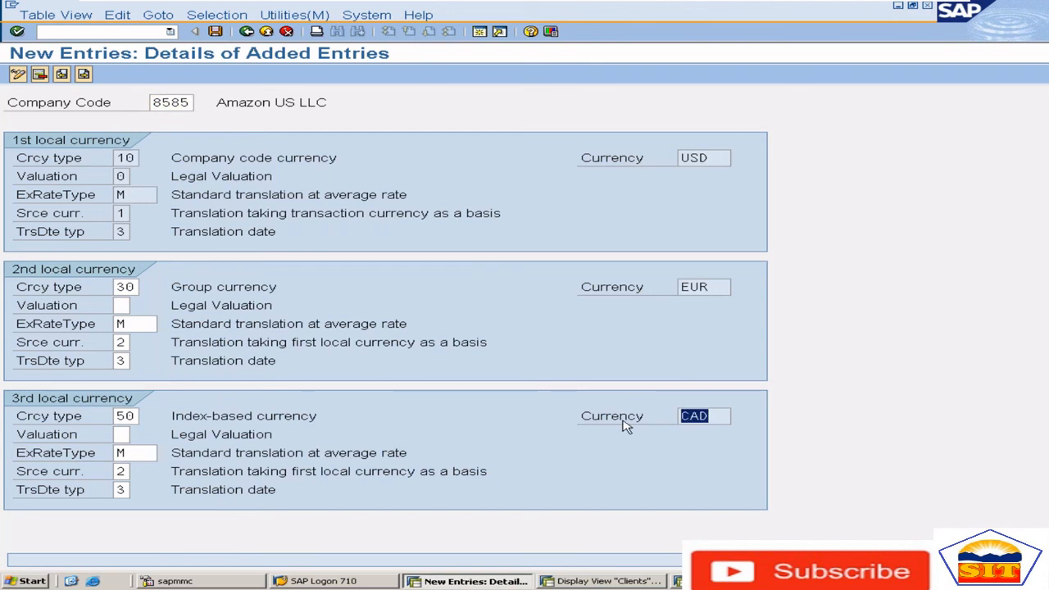
Set the third local currency's type back to 40, Hard currency, for company code 8585
click(126, 417)
click(146, 415)
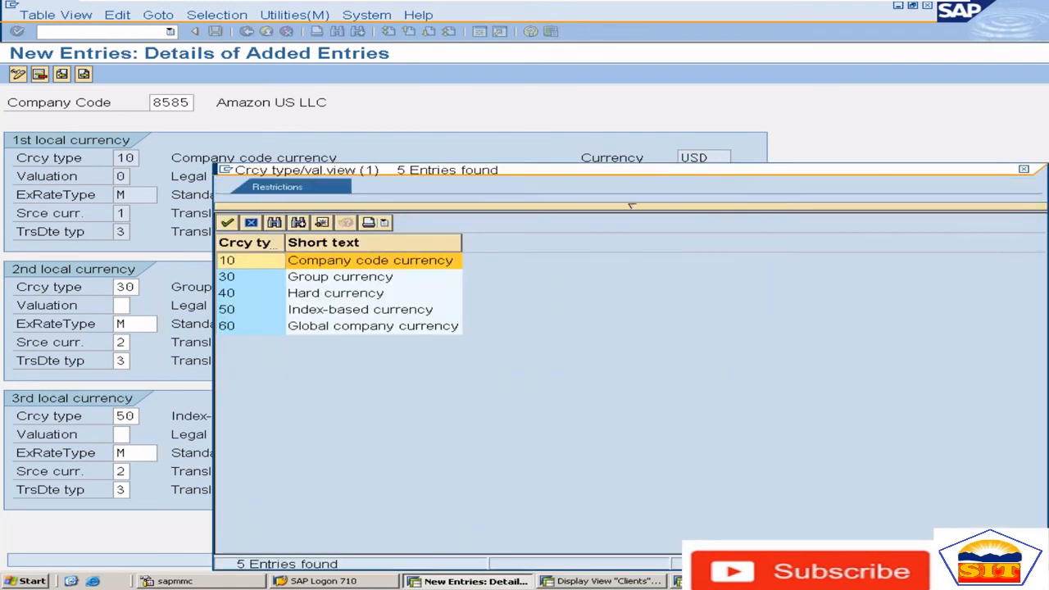
double_click(326, 295)
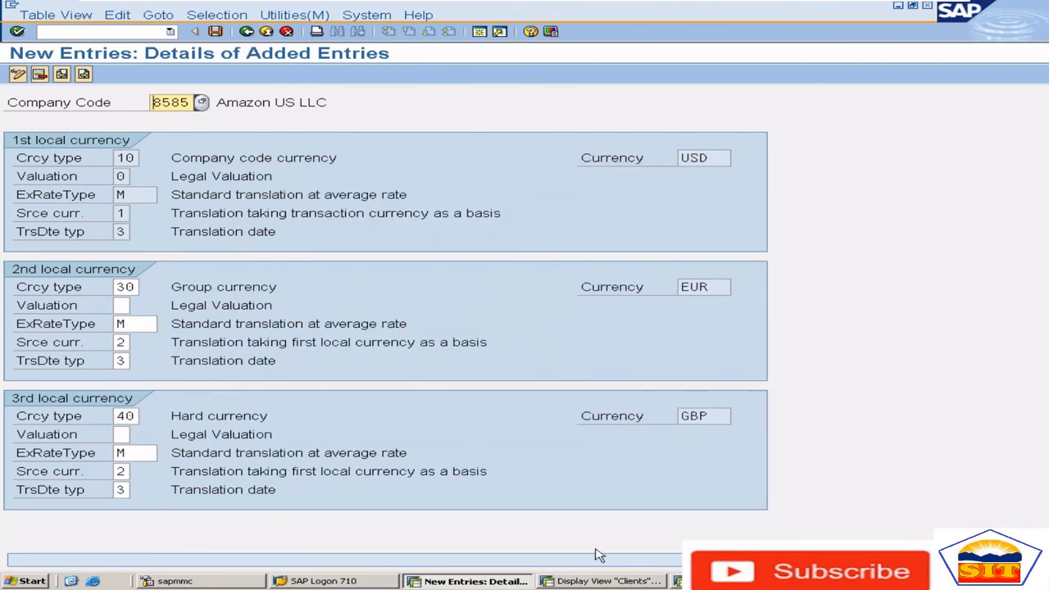
Open transaction OY01, the country global parameters, in the session showing client 800's details
click(659, 582)
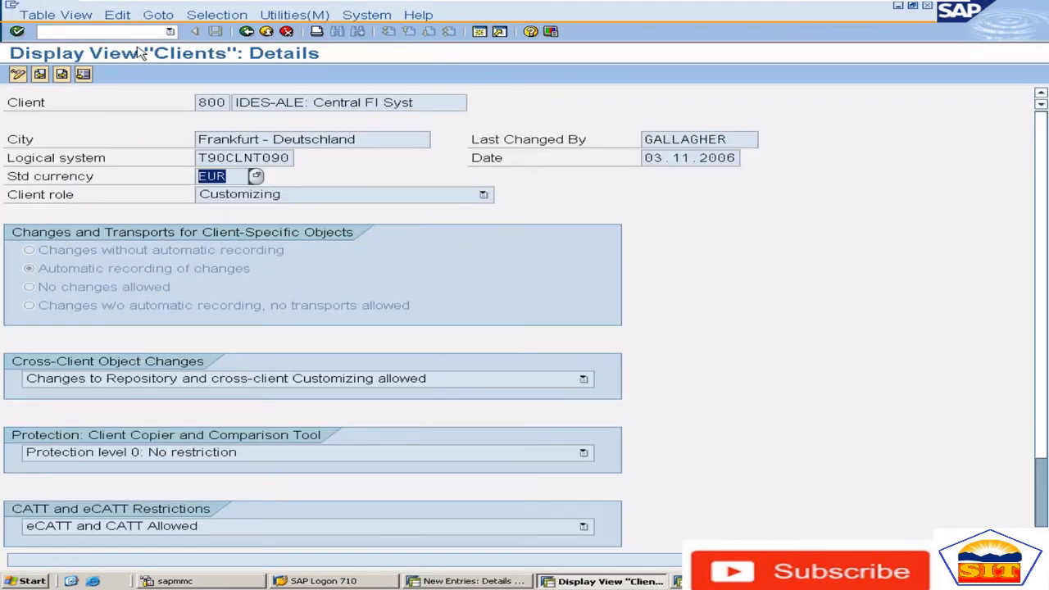
click(115, 32)
text(/n)
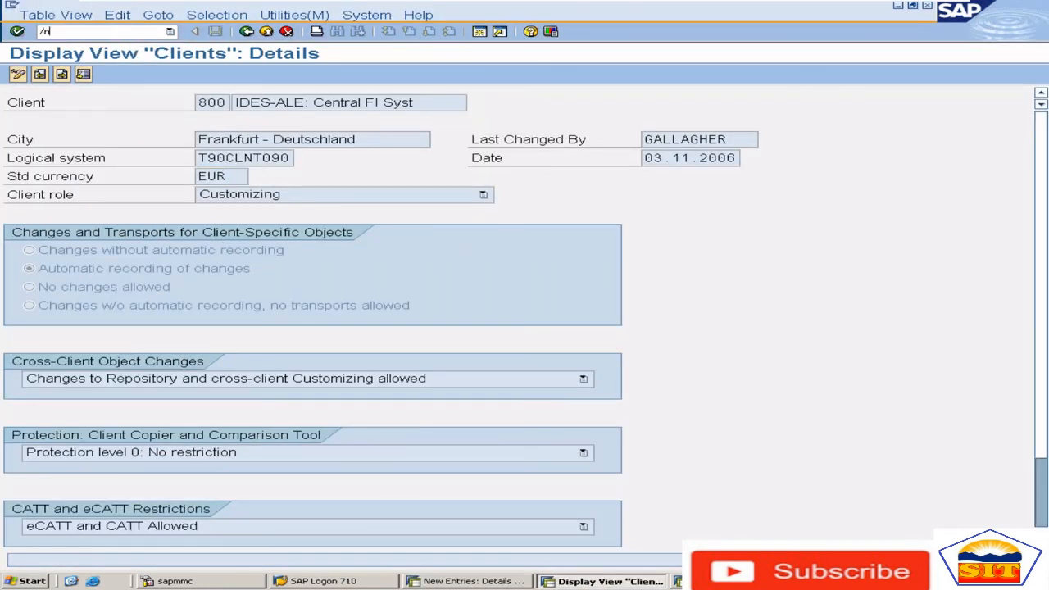
text(se06)
key(Return)
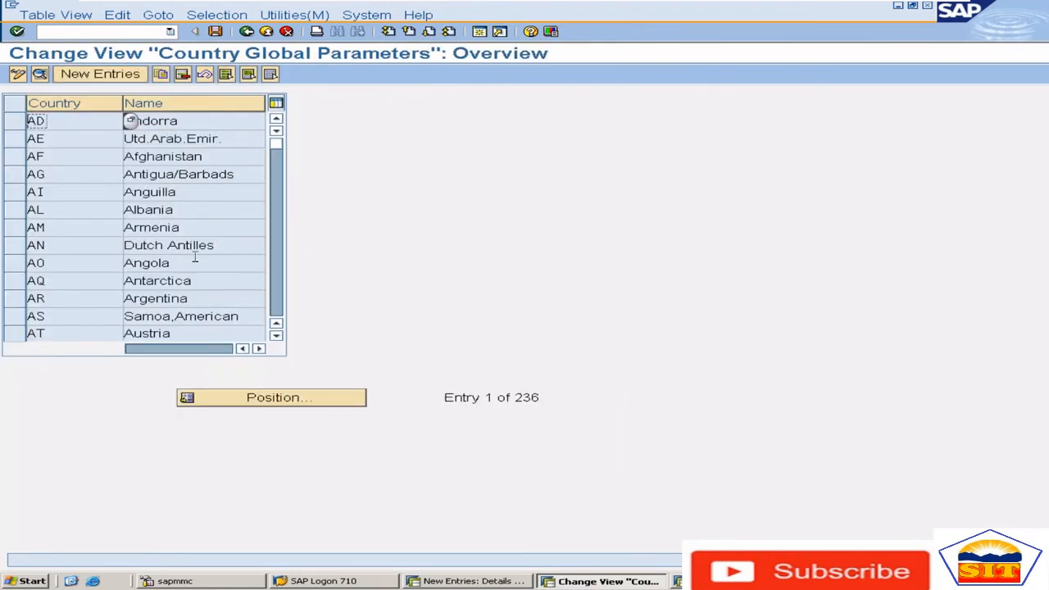
Find country US, open its details and check its hard currency and index-based currency
click(268, 400)
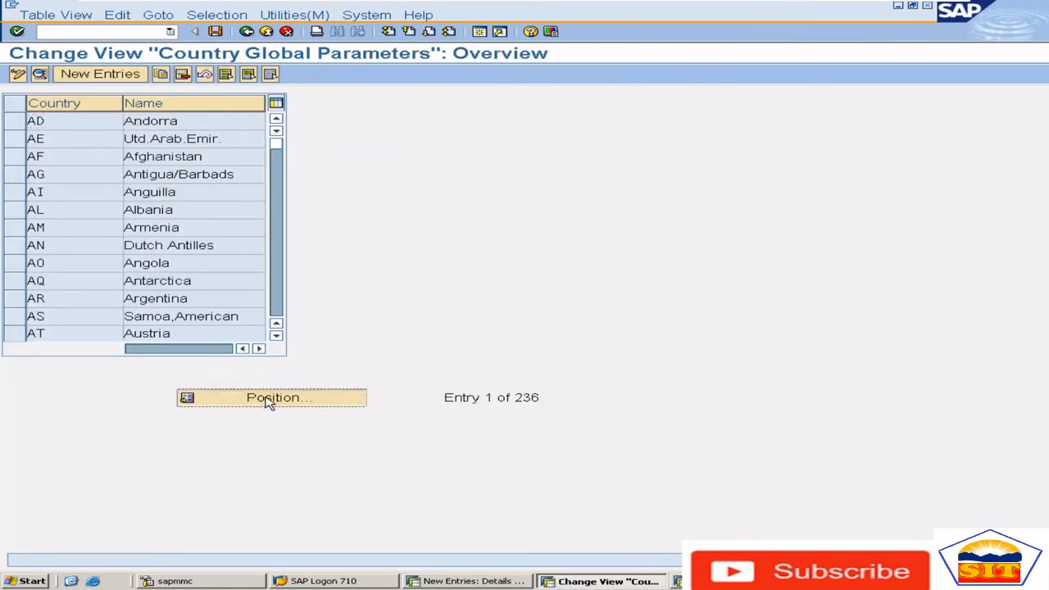
text(us)
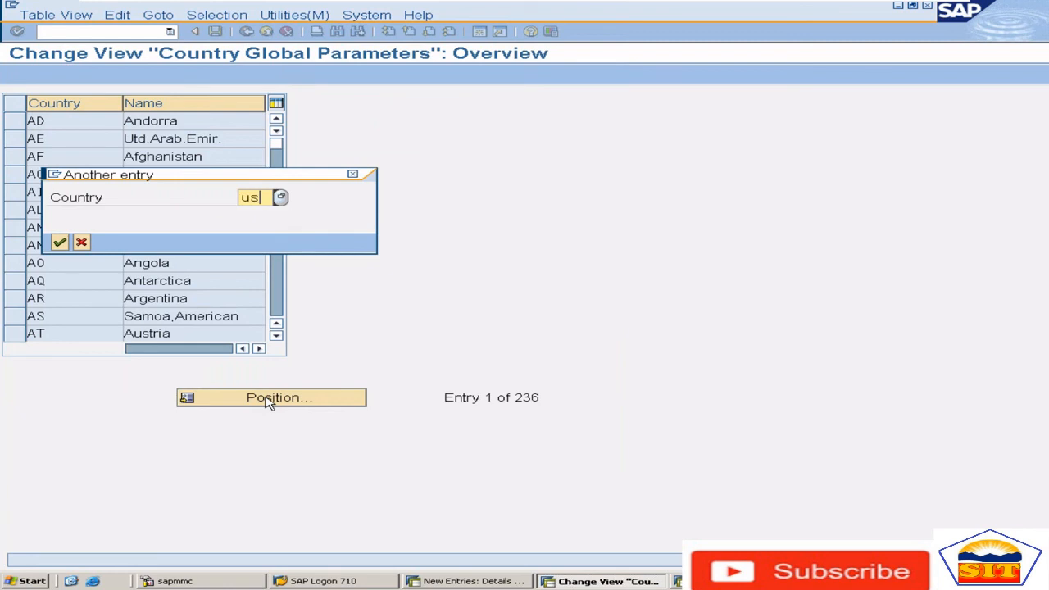
key(Return)
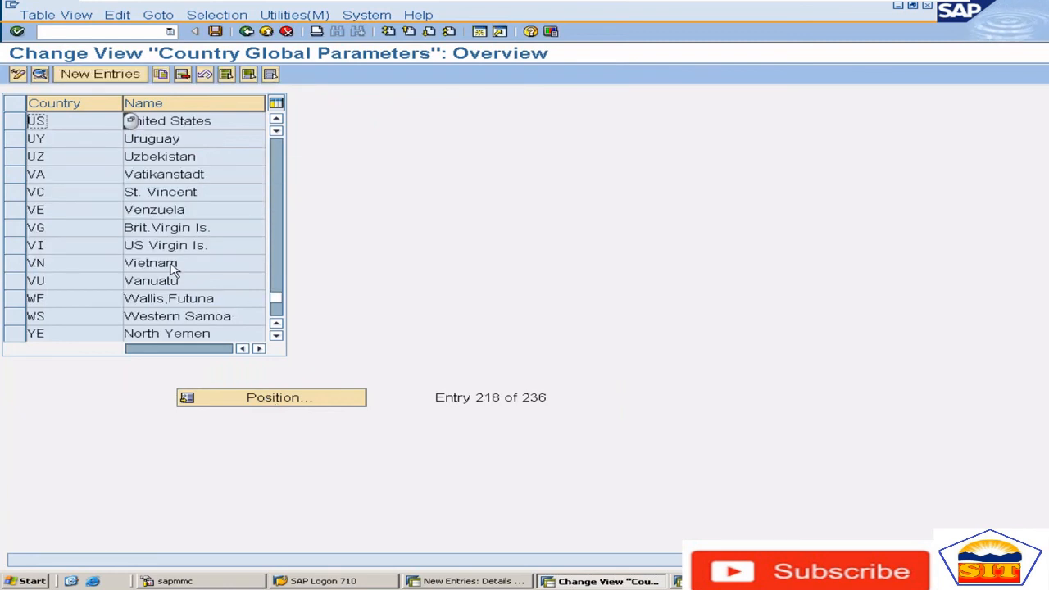
double_click(95, 121)
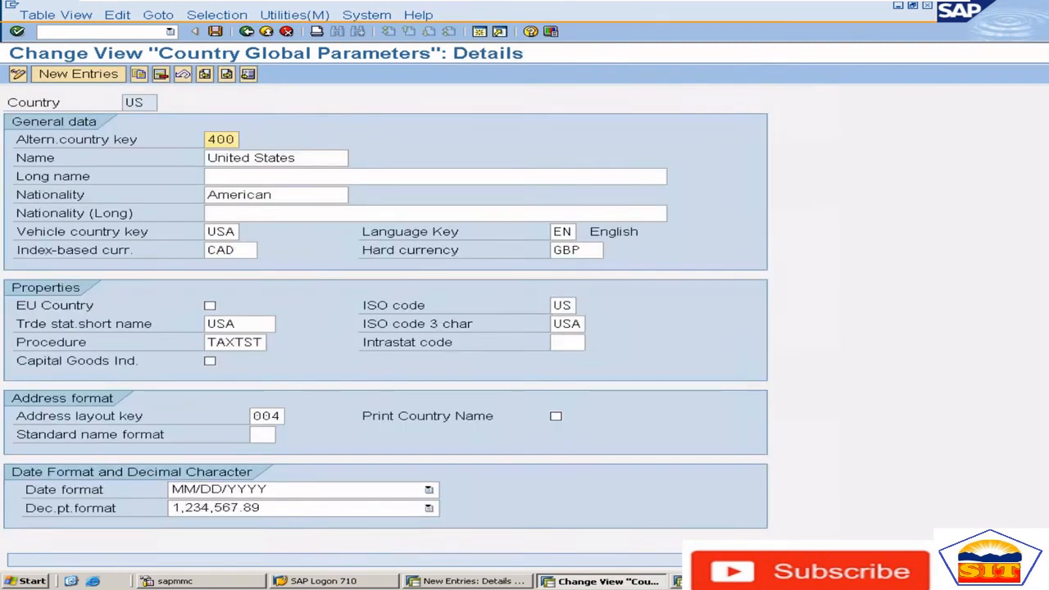
click(584, 251)
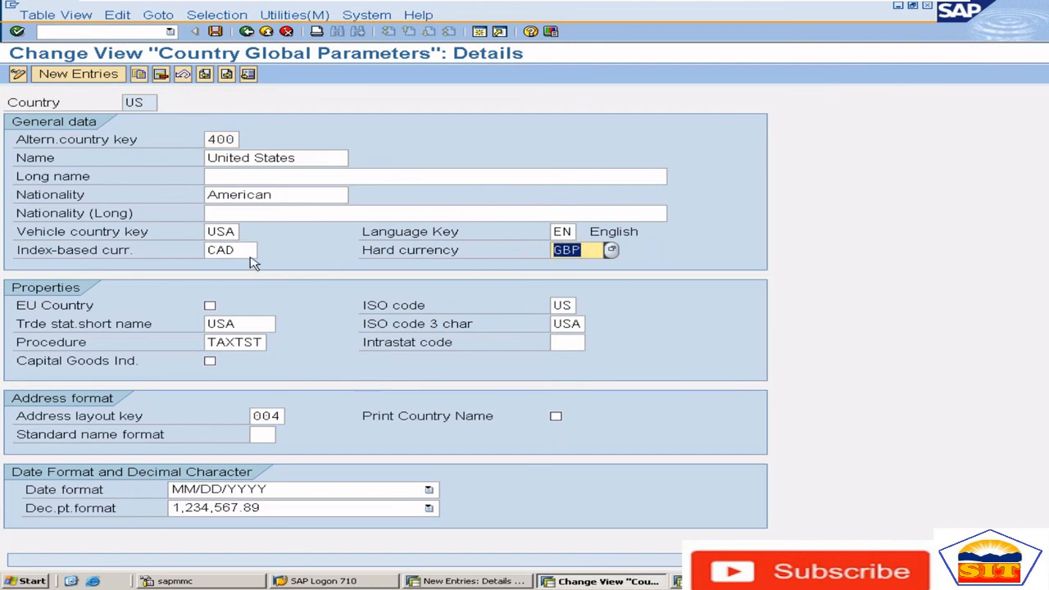
drag(245, 249, 172, 256)
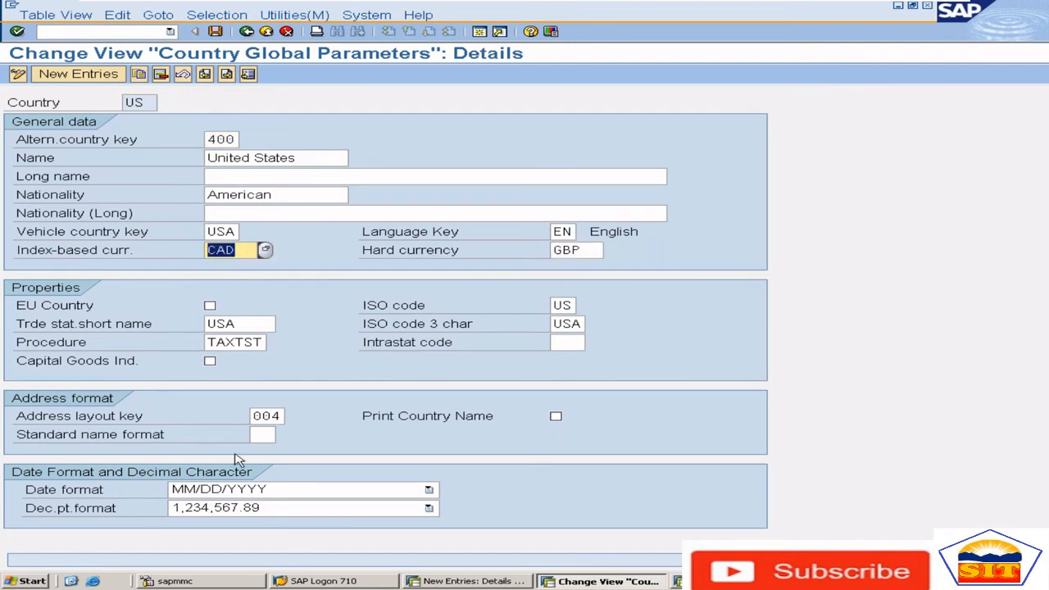
Save company code 8585's additional local currencies under customizing request ECCK900006 and return to the company code overview
click(490, 583)
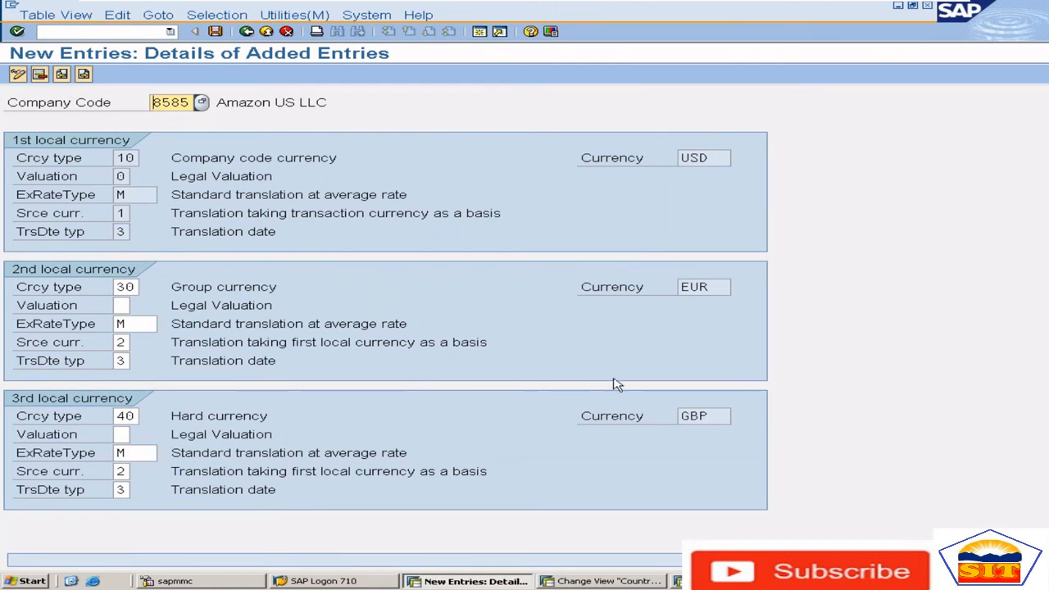
click(216, 33)
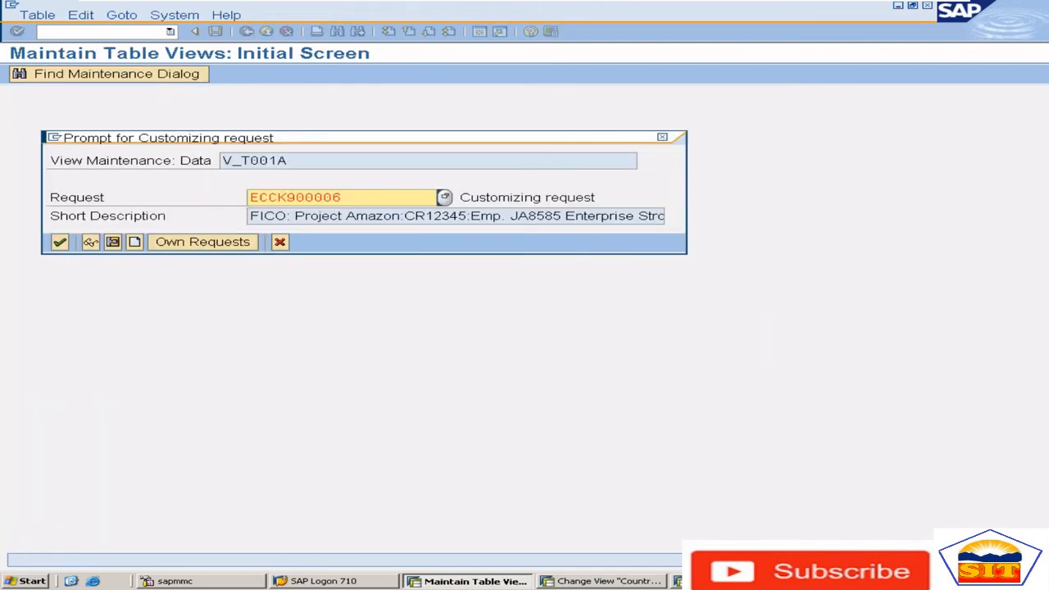
key(Return)
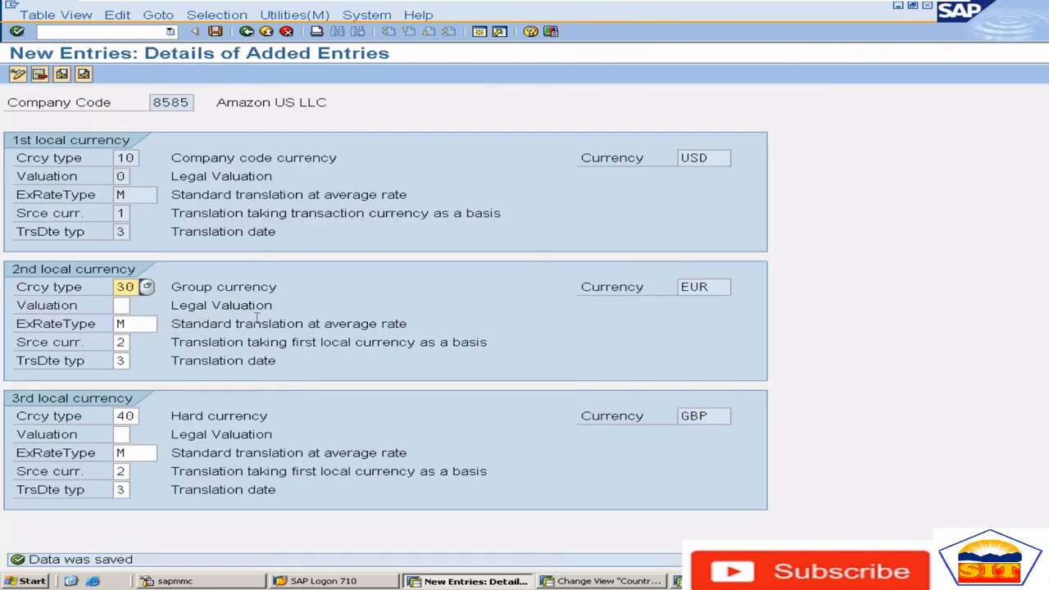
click(246, 33)
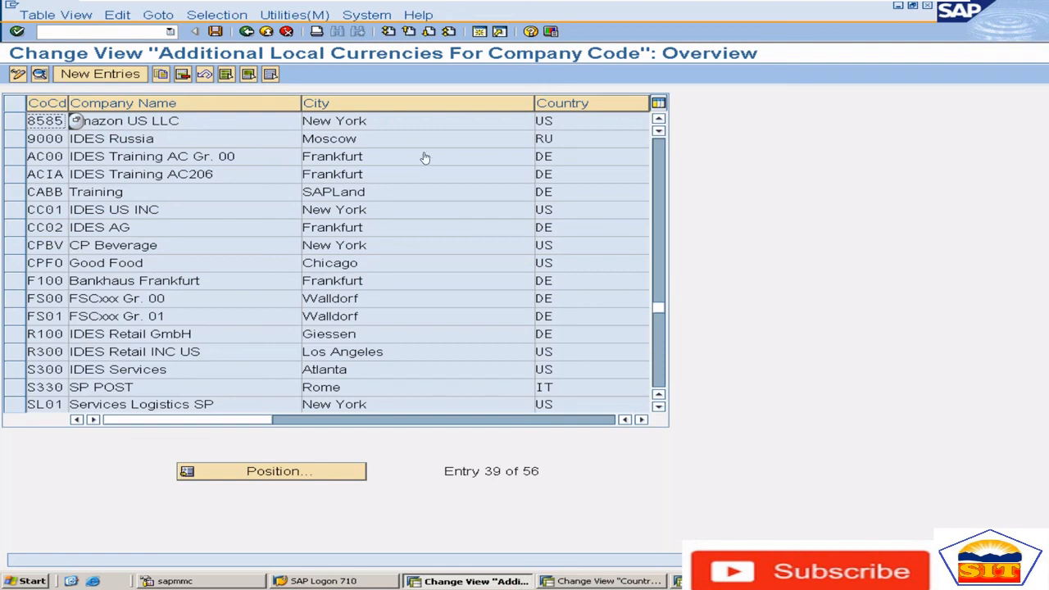
Minimize the virtual machine and switch to the SAP Currencies document in Word
mouse_move(808, 5)
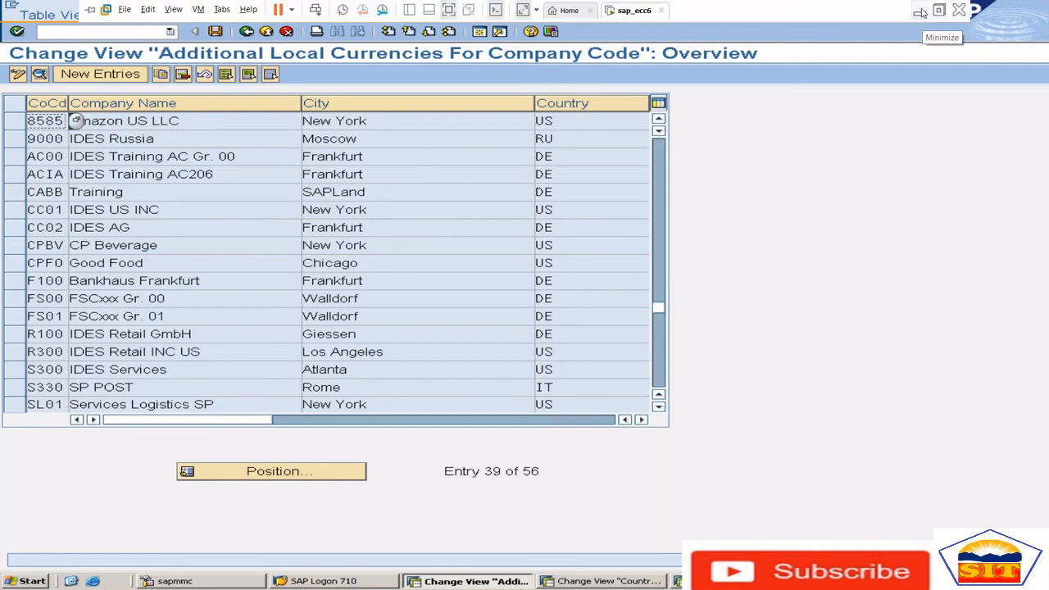
click(920, 12)
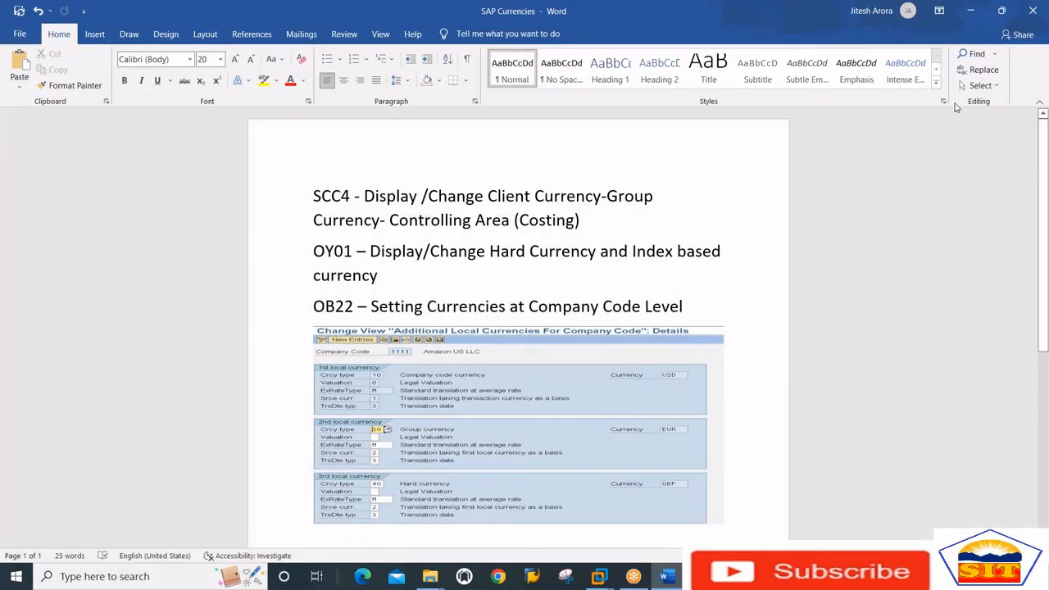